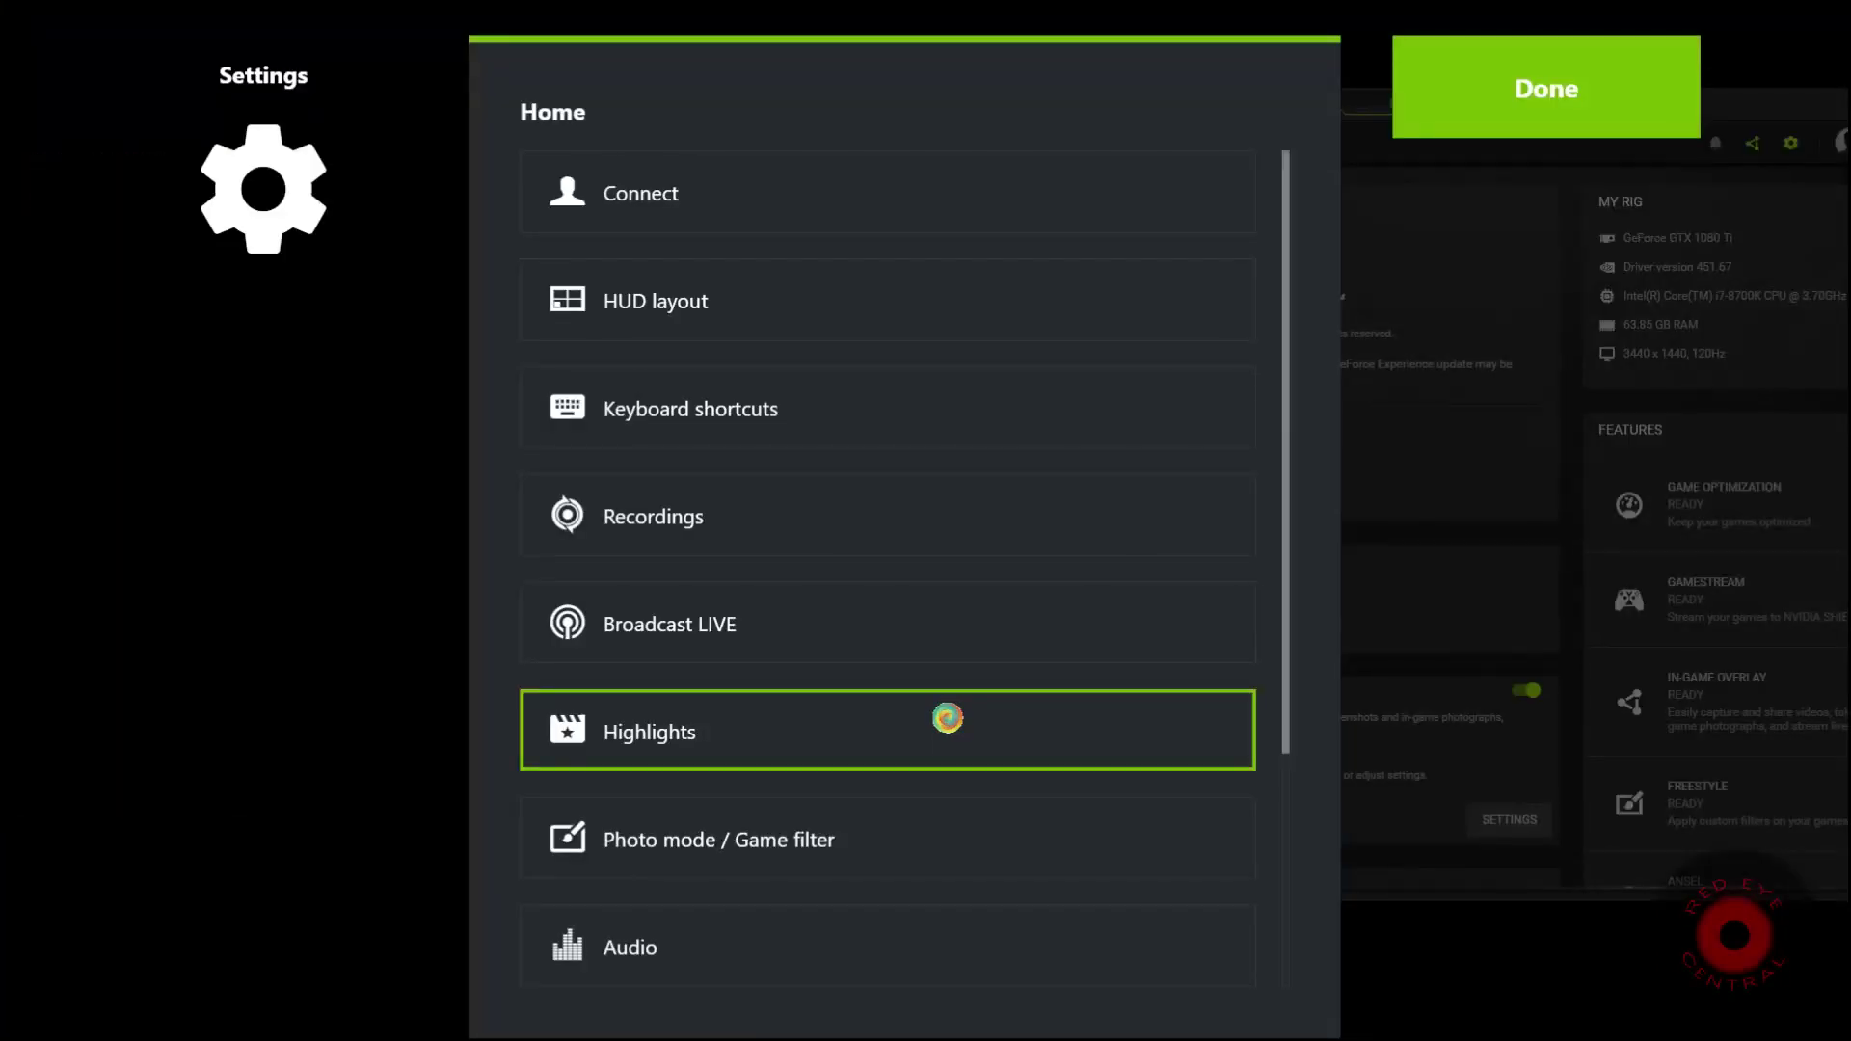
Open the overlay's Recordings and Audio settings to check the speaker enhancement options
left_click(934, 530)
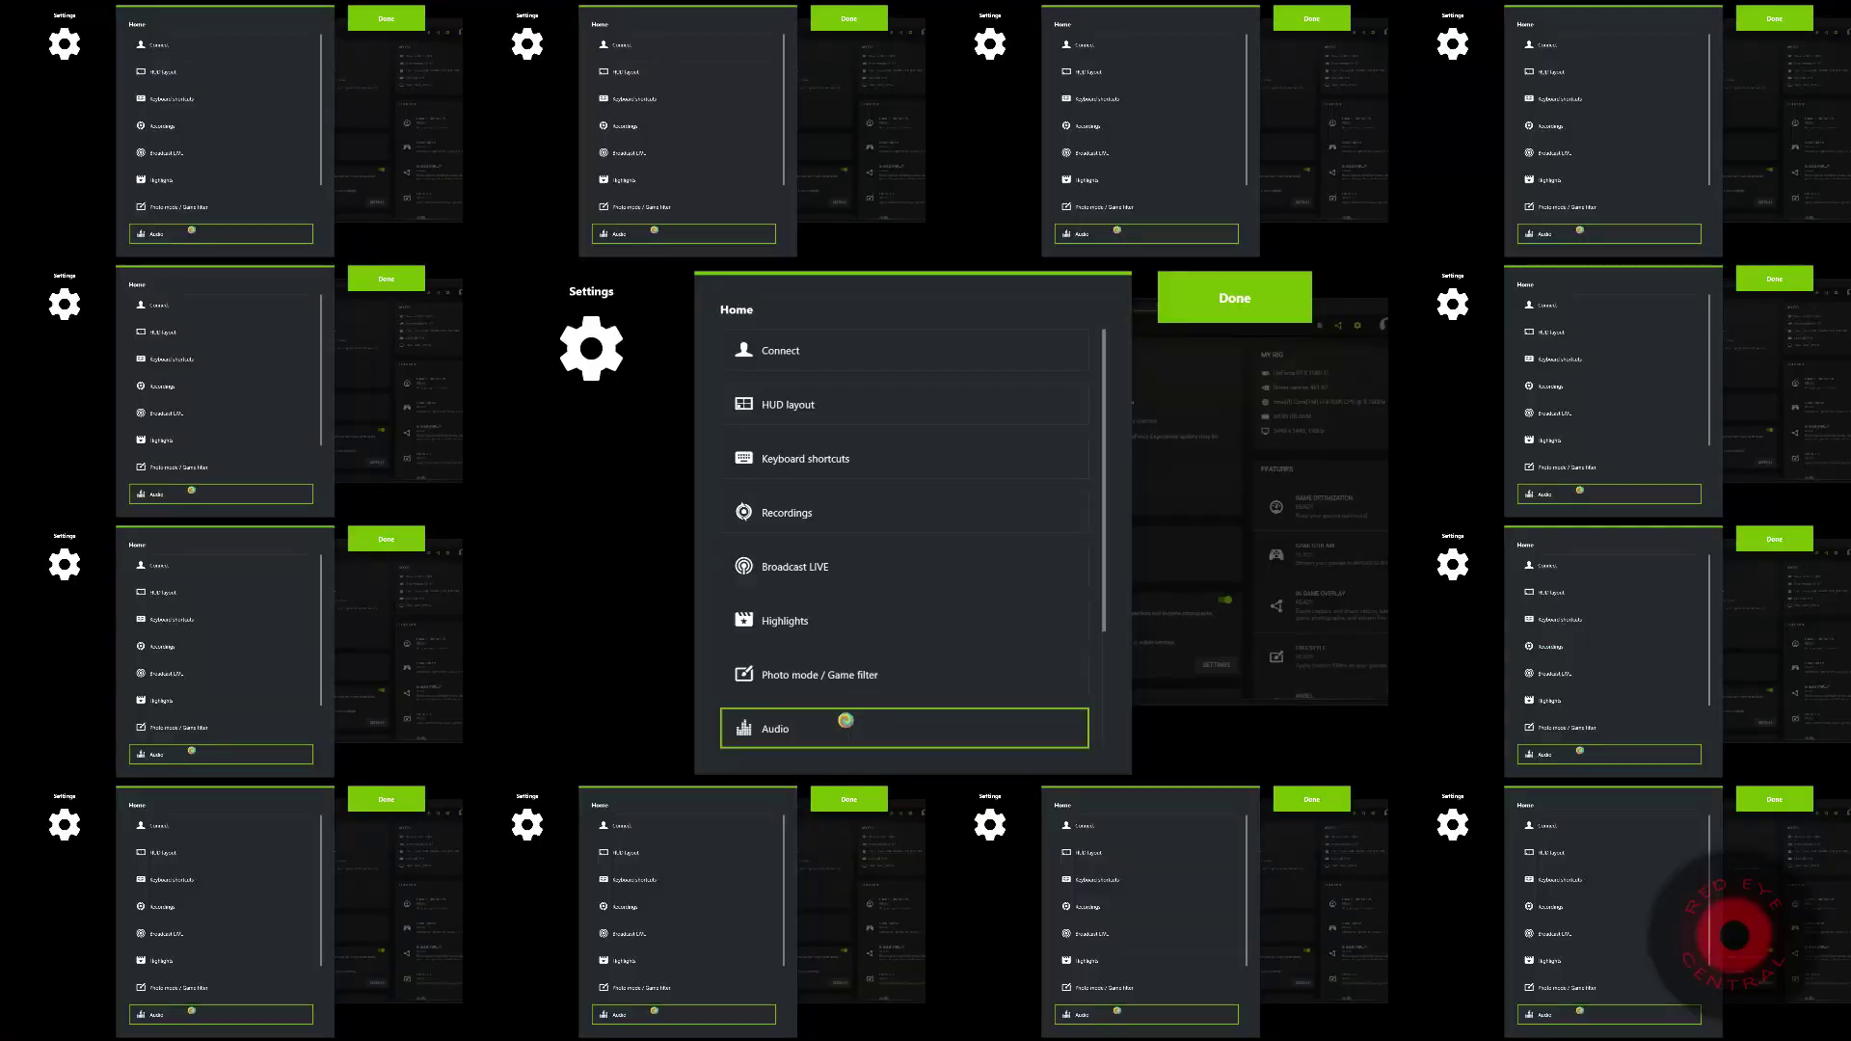
left_click(847, 727)
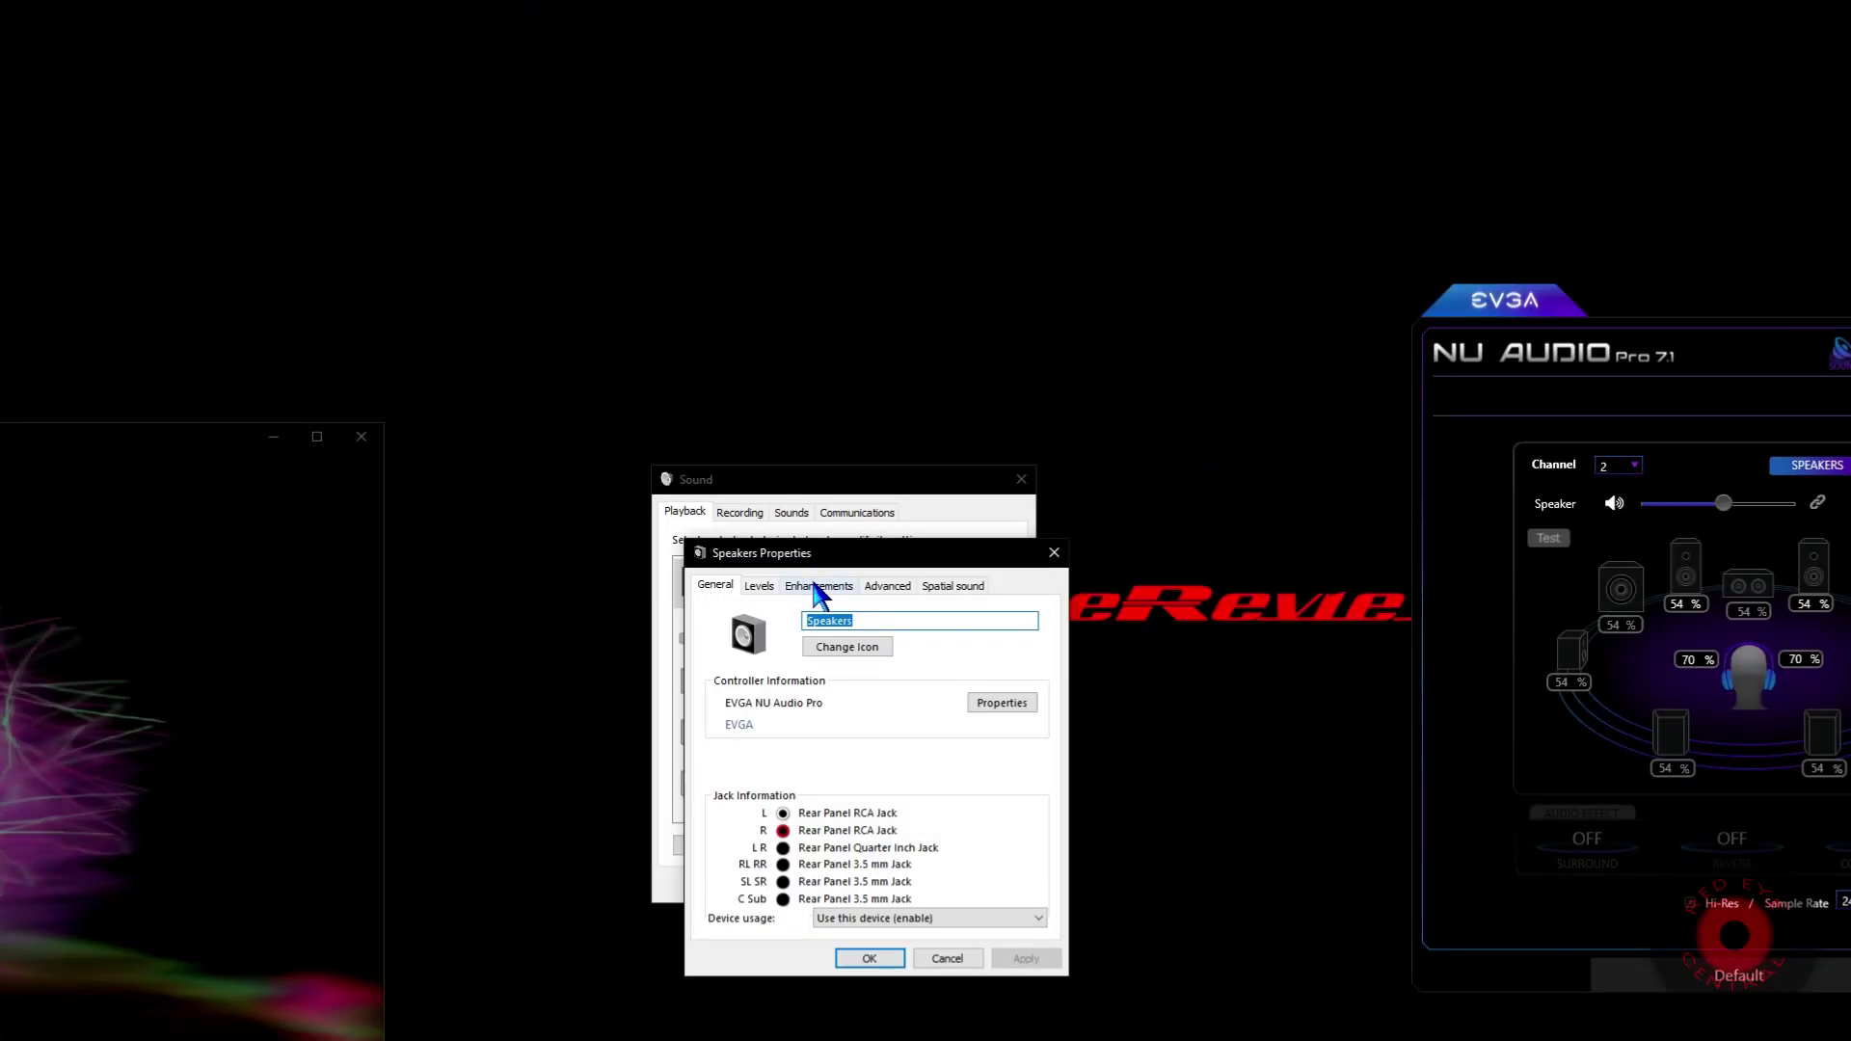
left_click(818, 584)
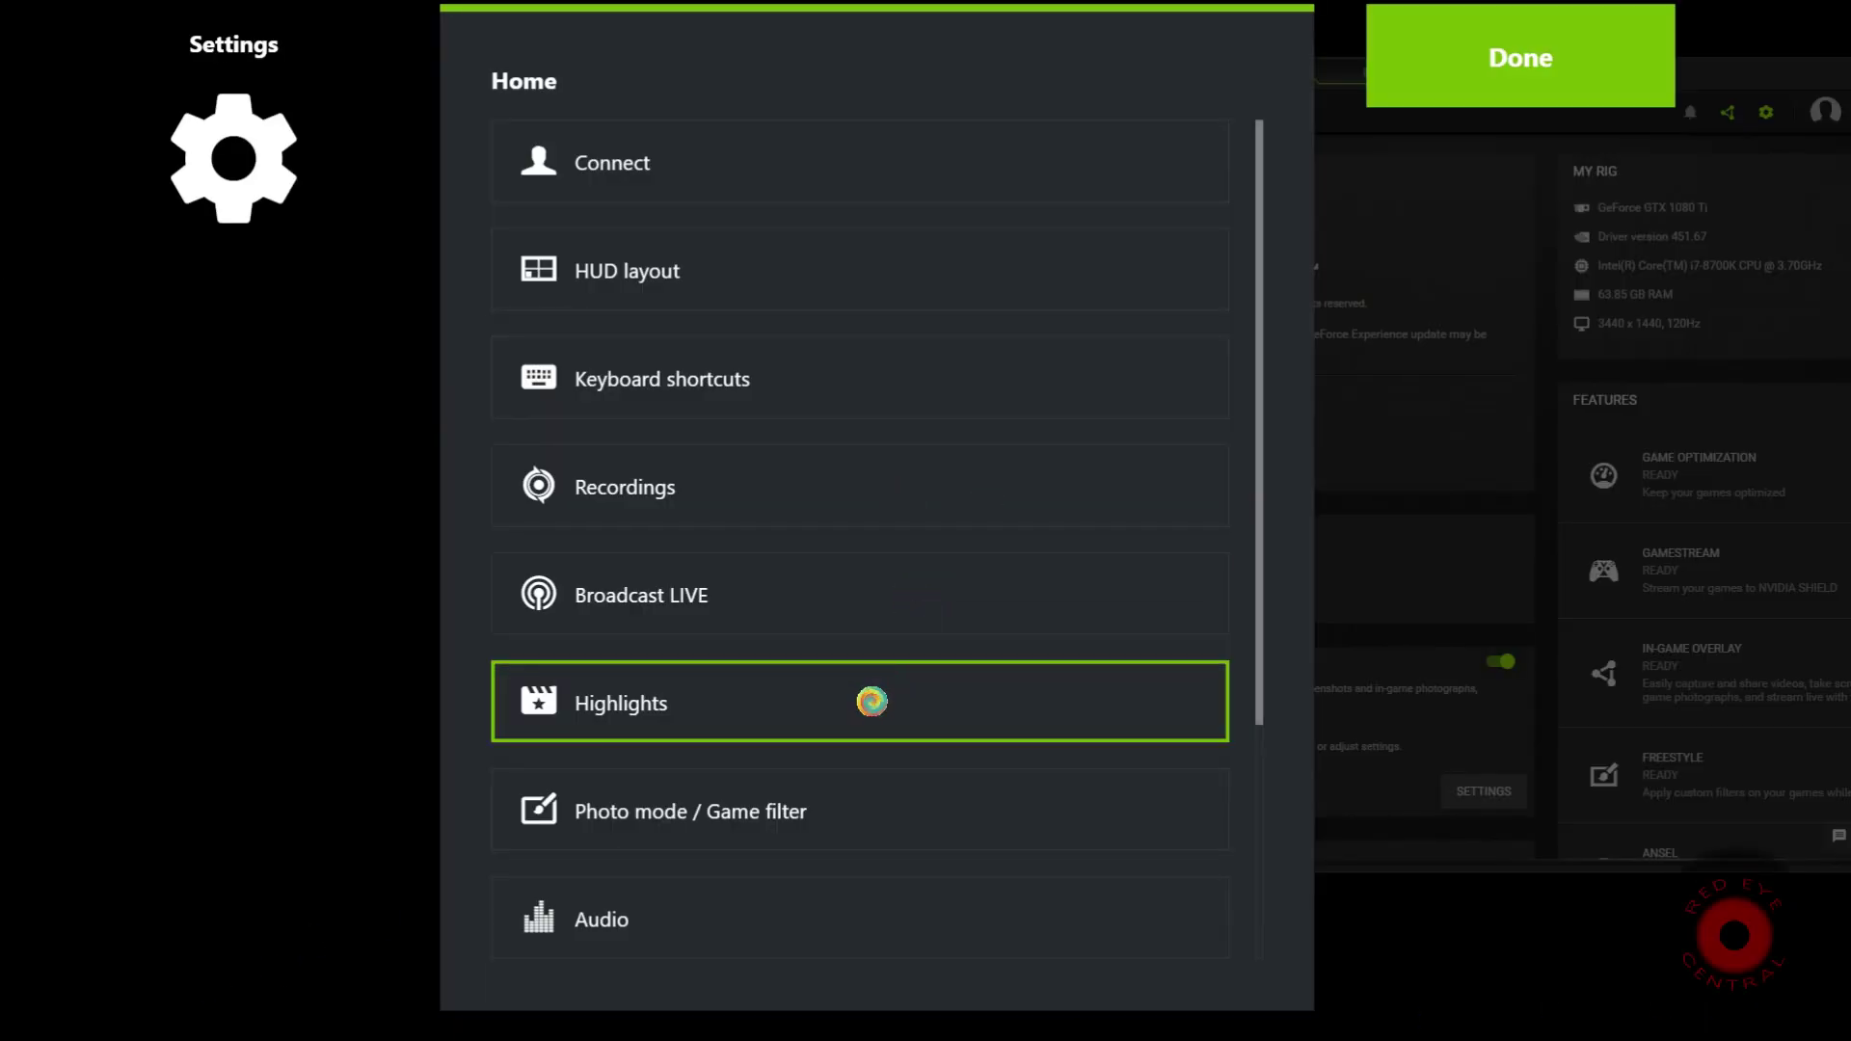
Check the Video capture and Audio settings, then close the overlay back to the About page
scroll(883, 628, "down", 3)
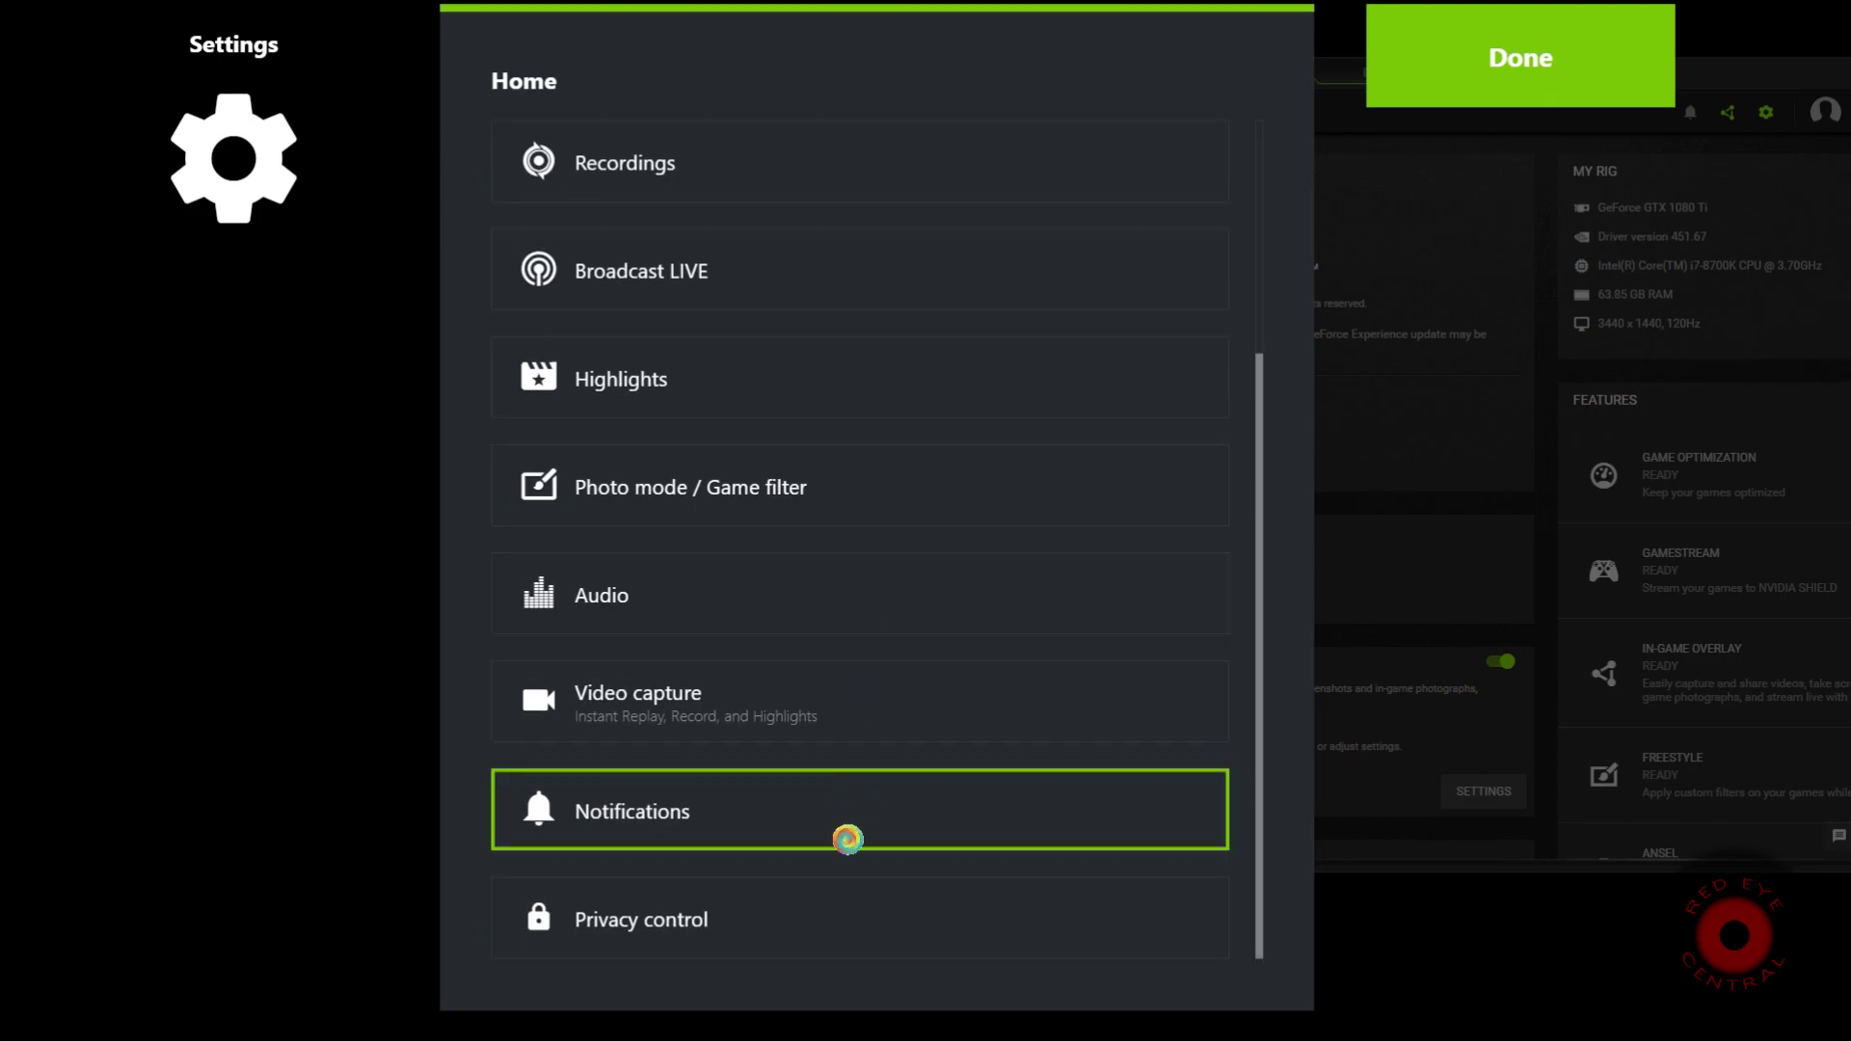
left_click(873, 714)
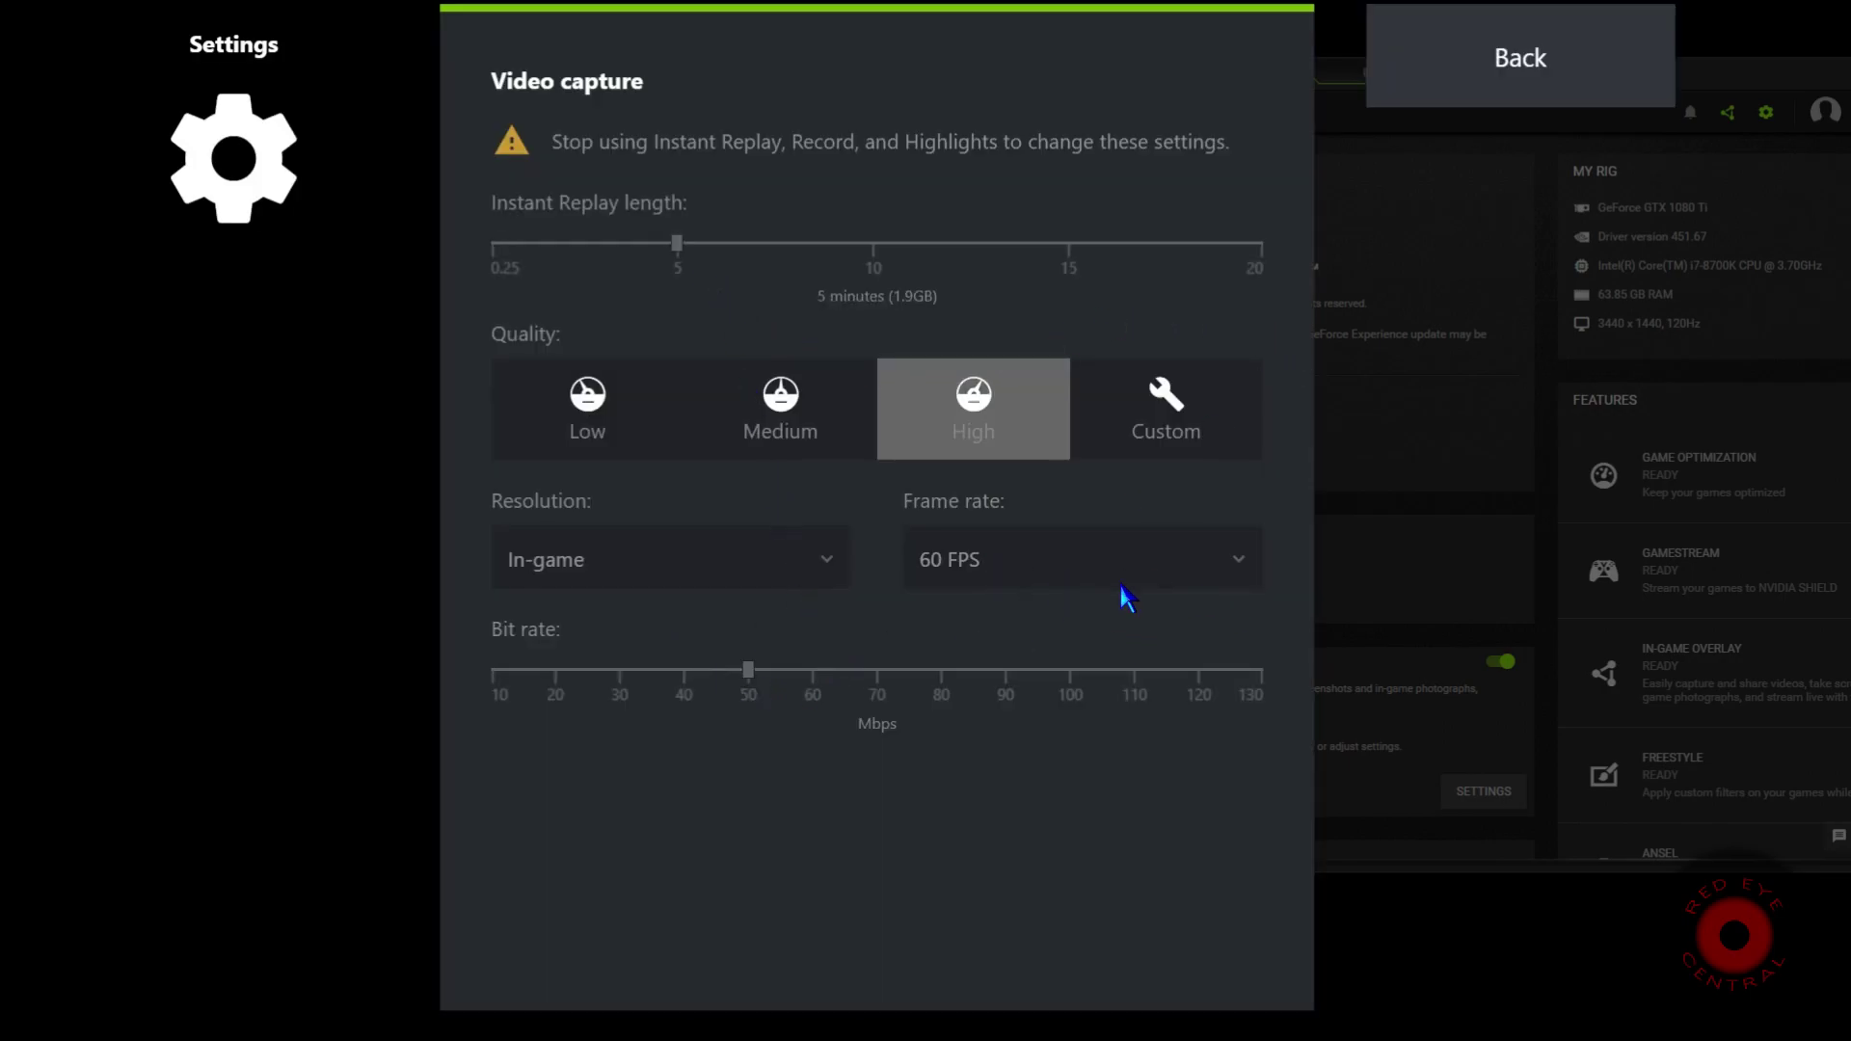
key("Escape")
left_click(1013, 915)
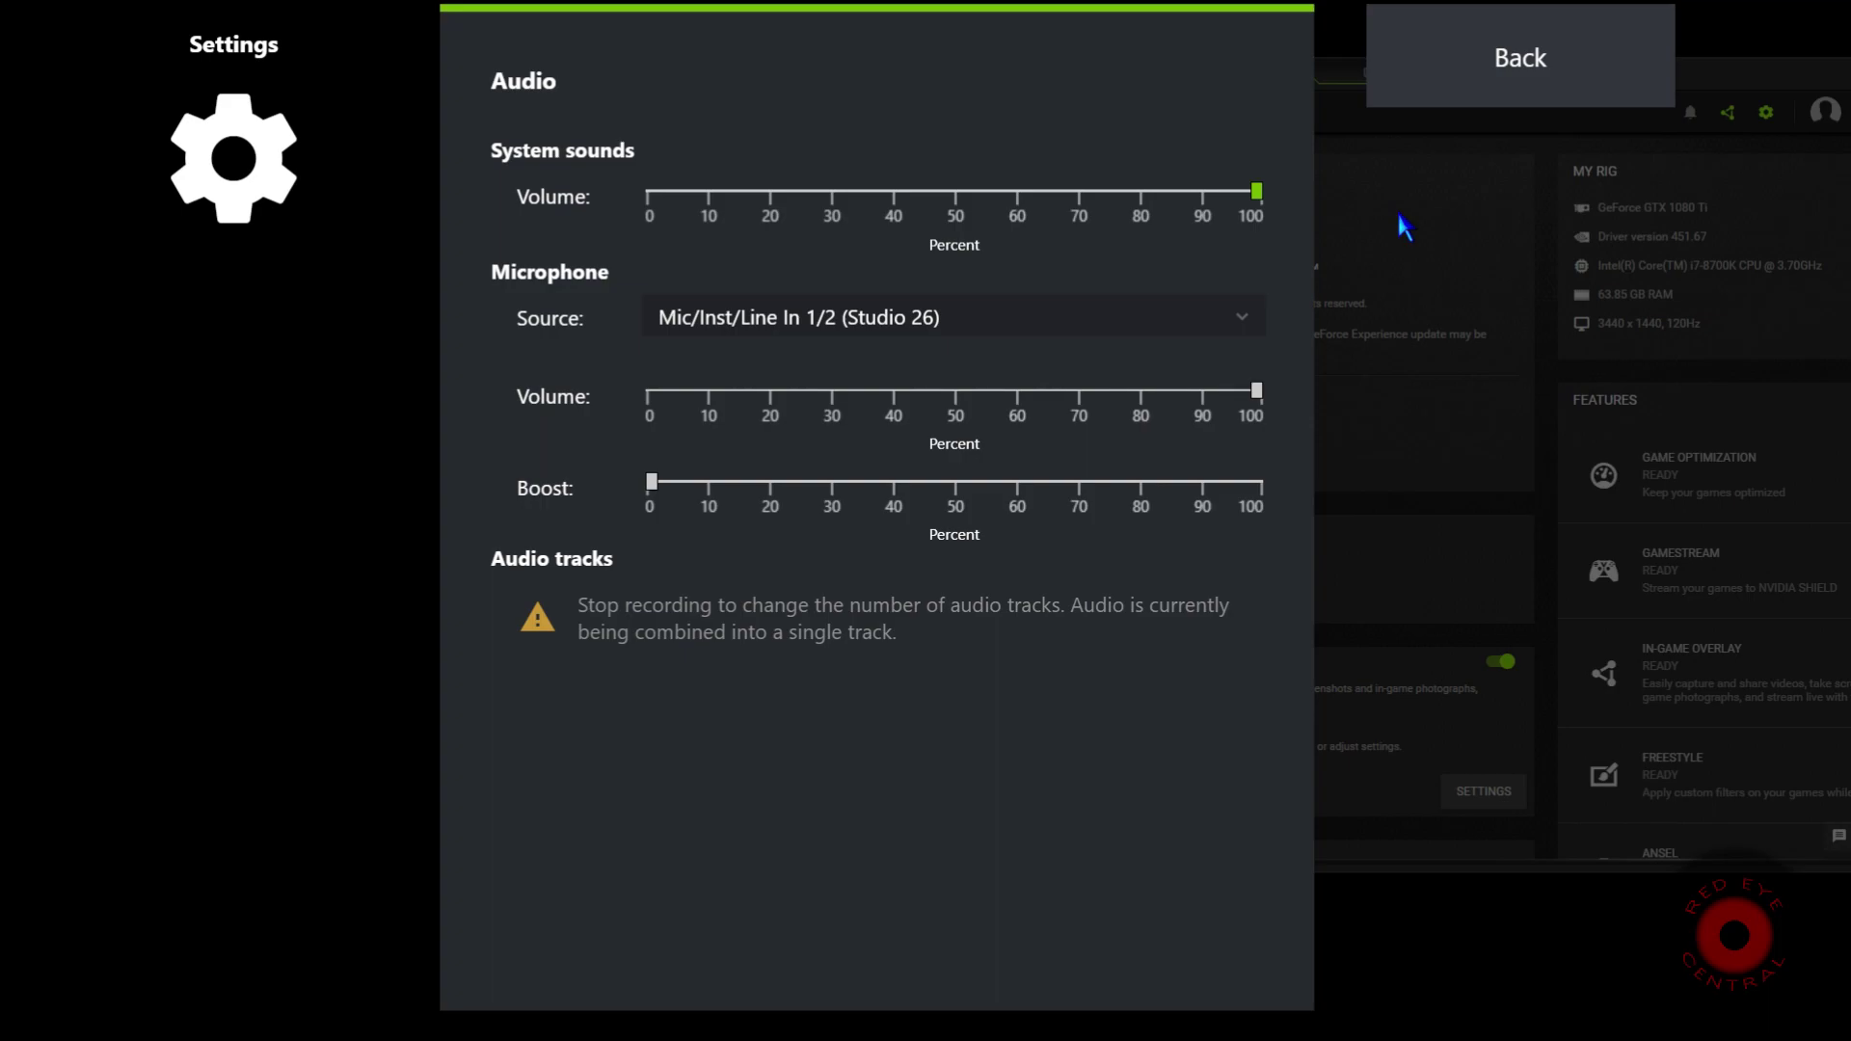
key("Escape")
key("Escape")
key("Escape")
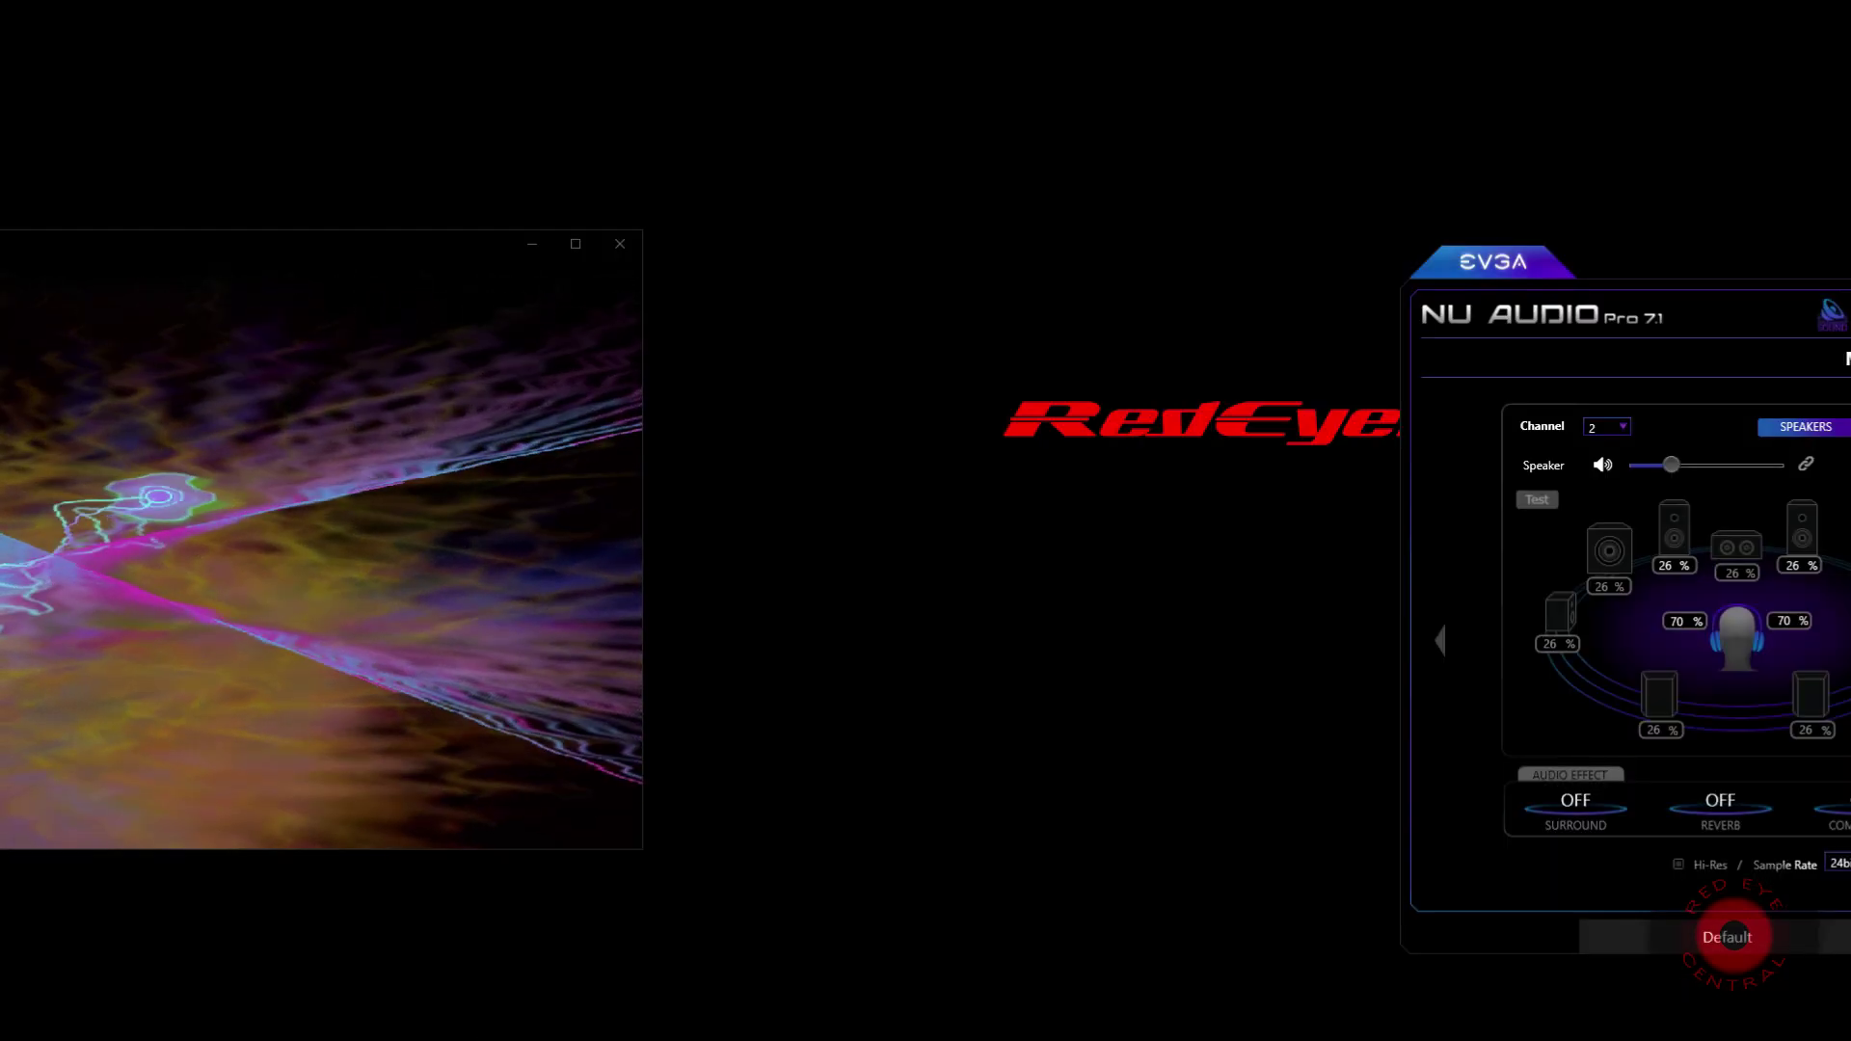
mouse_move(1808, 747)
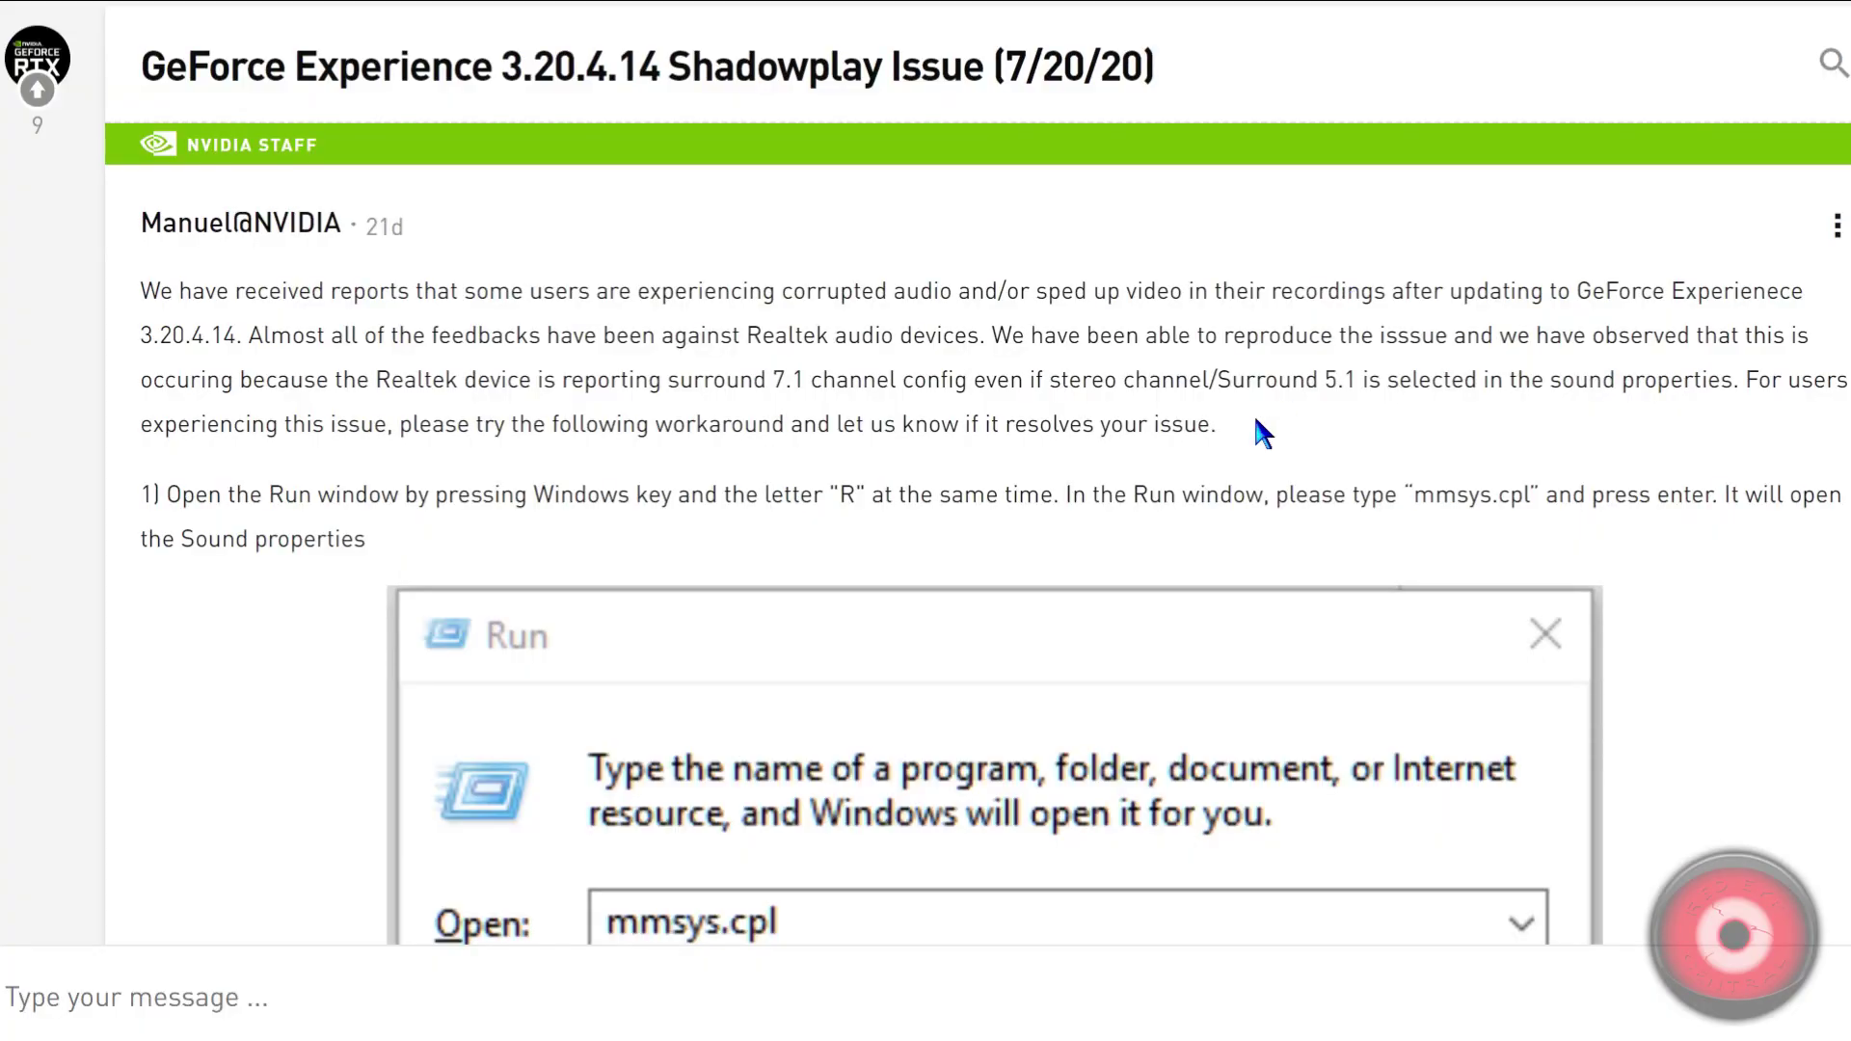
Scroll the Realtek workaround post past the Run and Sound dialogs to step 3's 7.1 Surround screenshot
scroll(1255, 421, "down", 10)
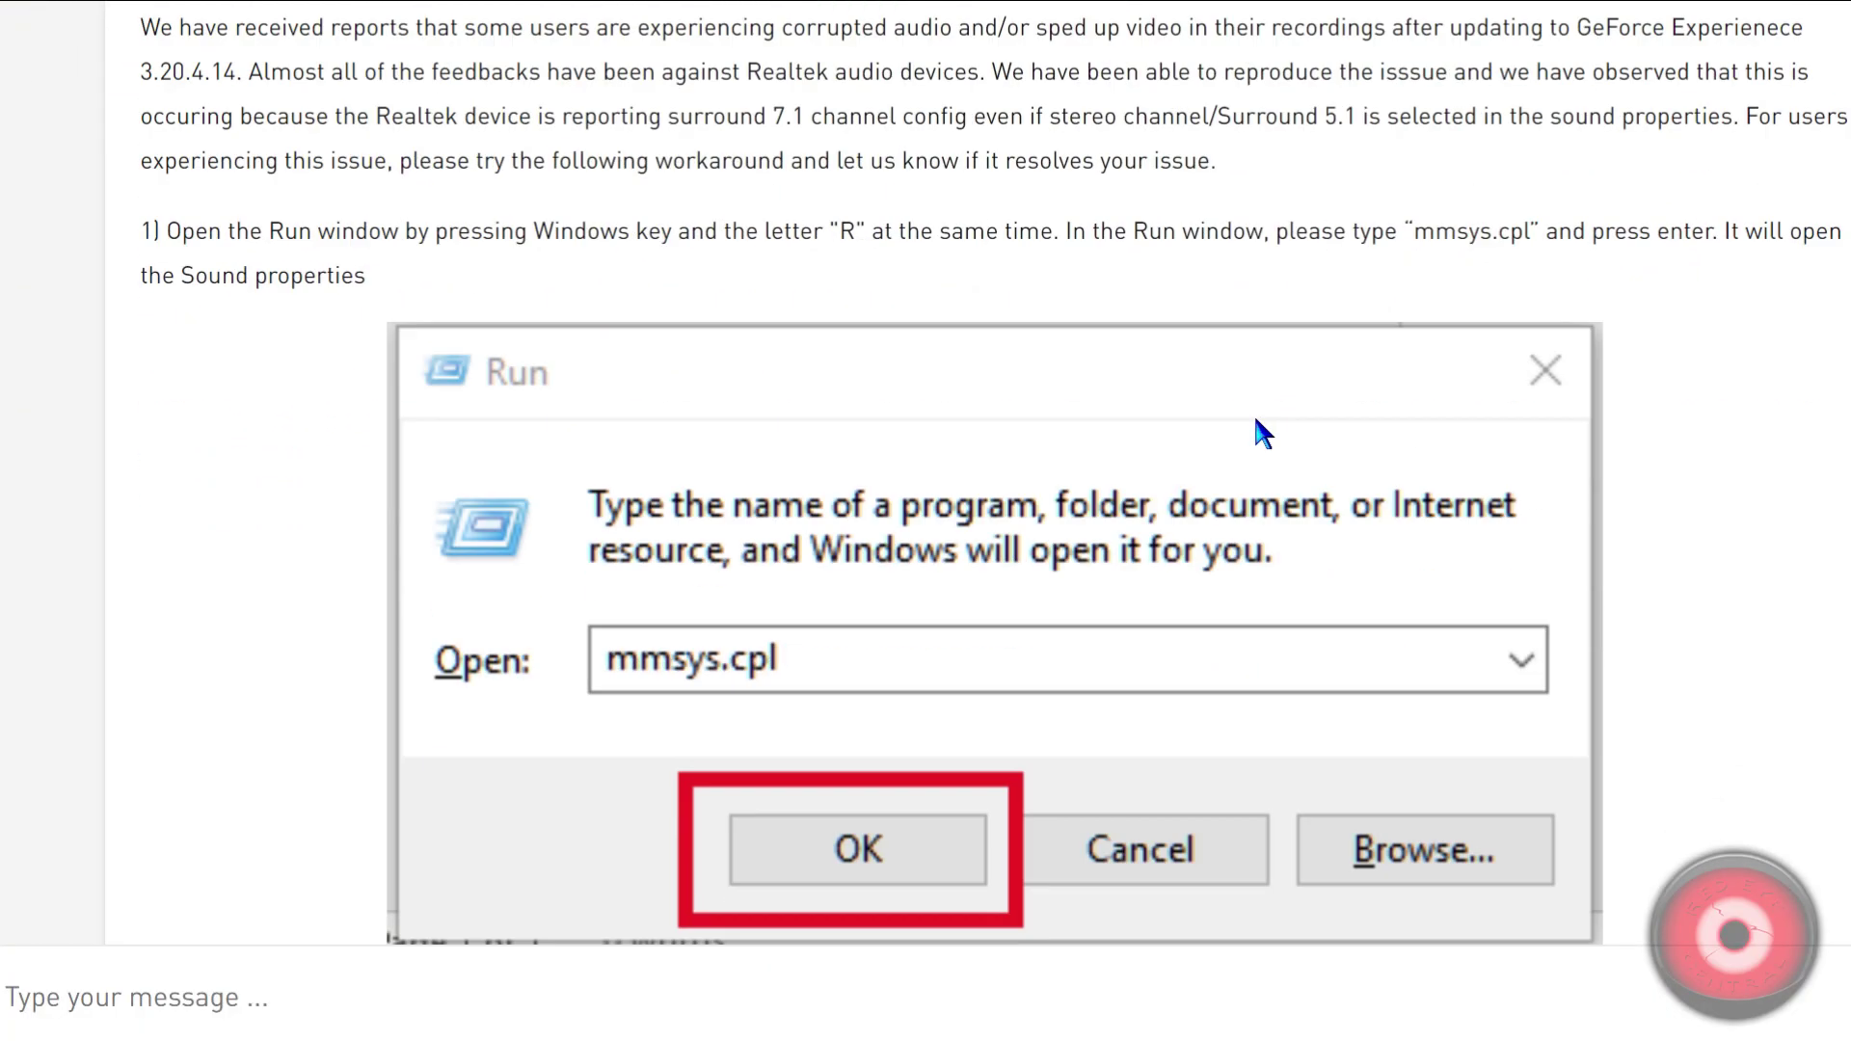
scroll(1260, 425, "down", 7)
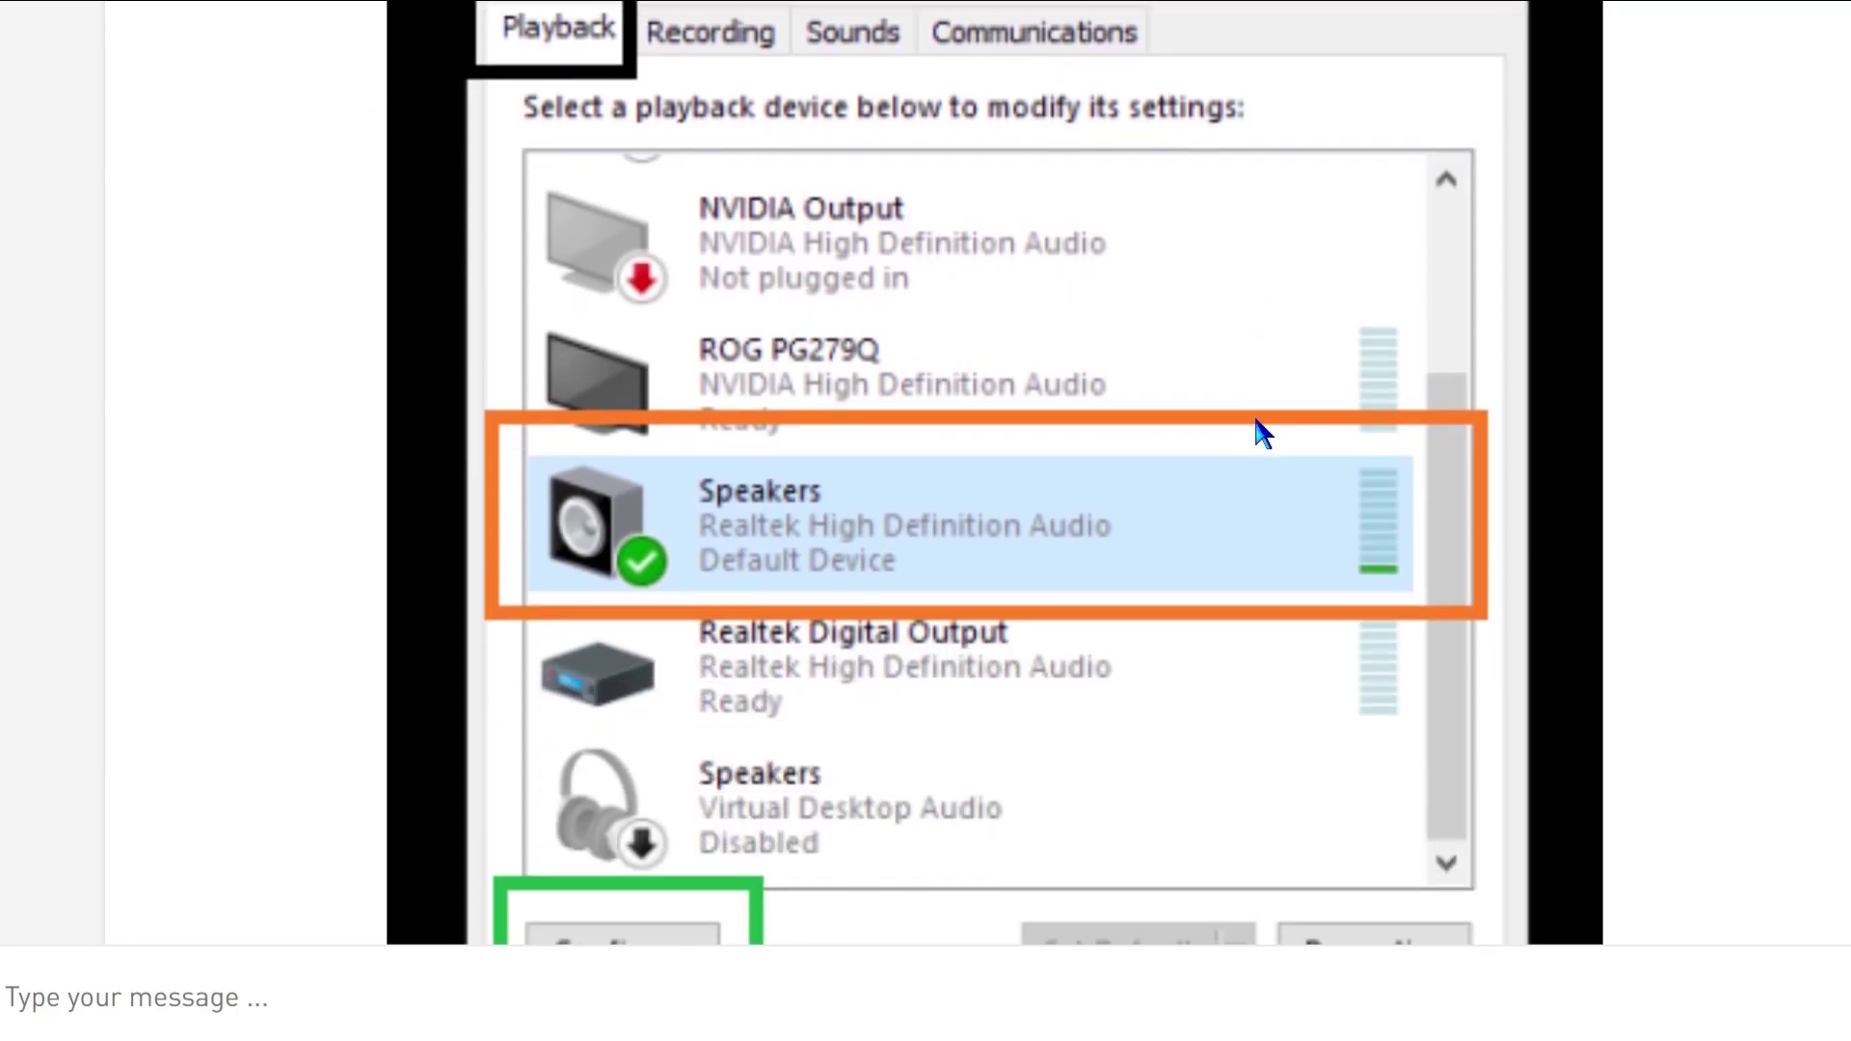
scroll(1501, 395, "up", 7)
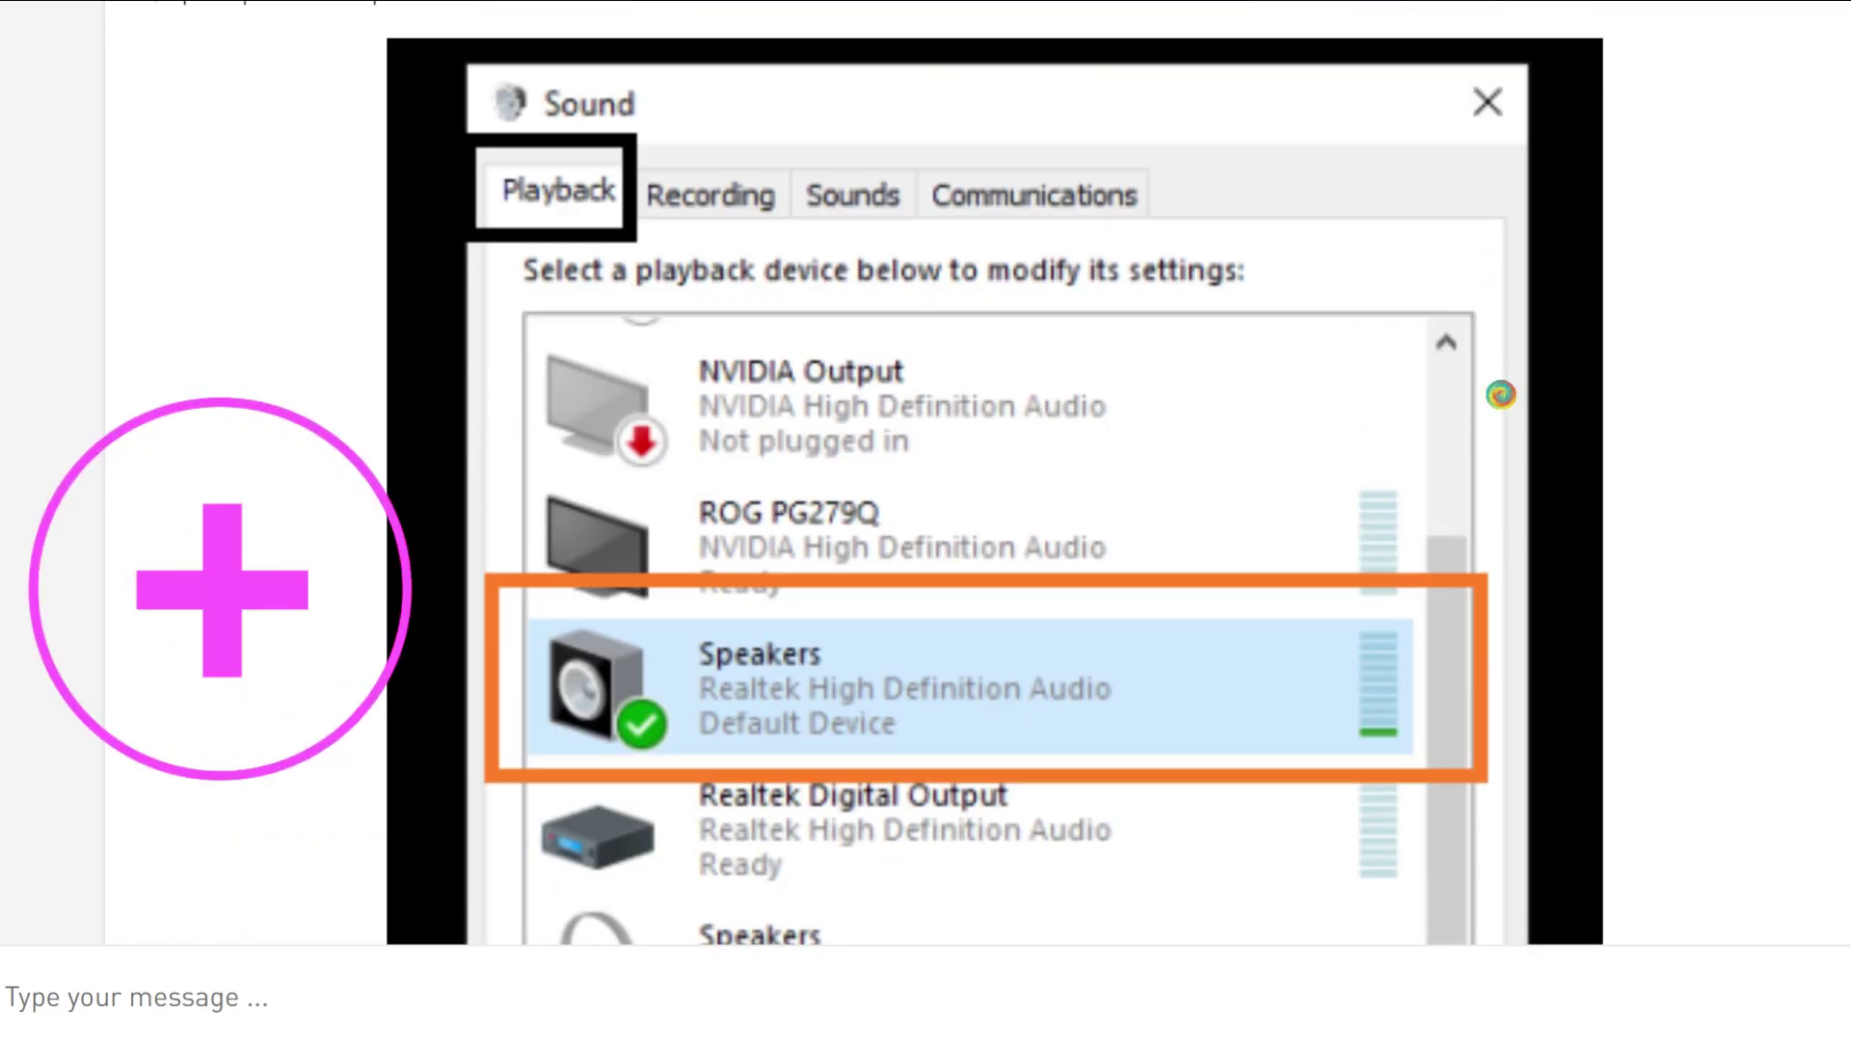
scroll(1501, 395, "down", 5)
scroll(1501, 395, "down", 10)
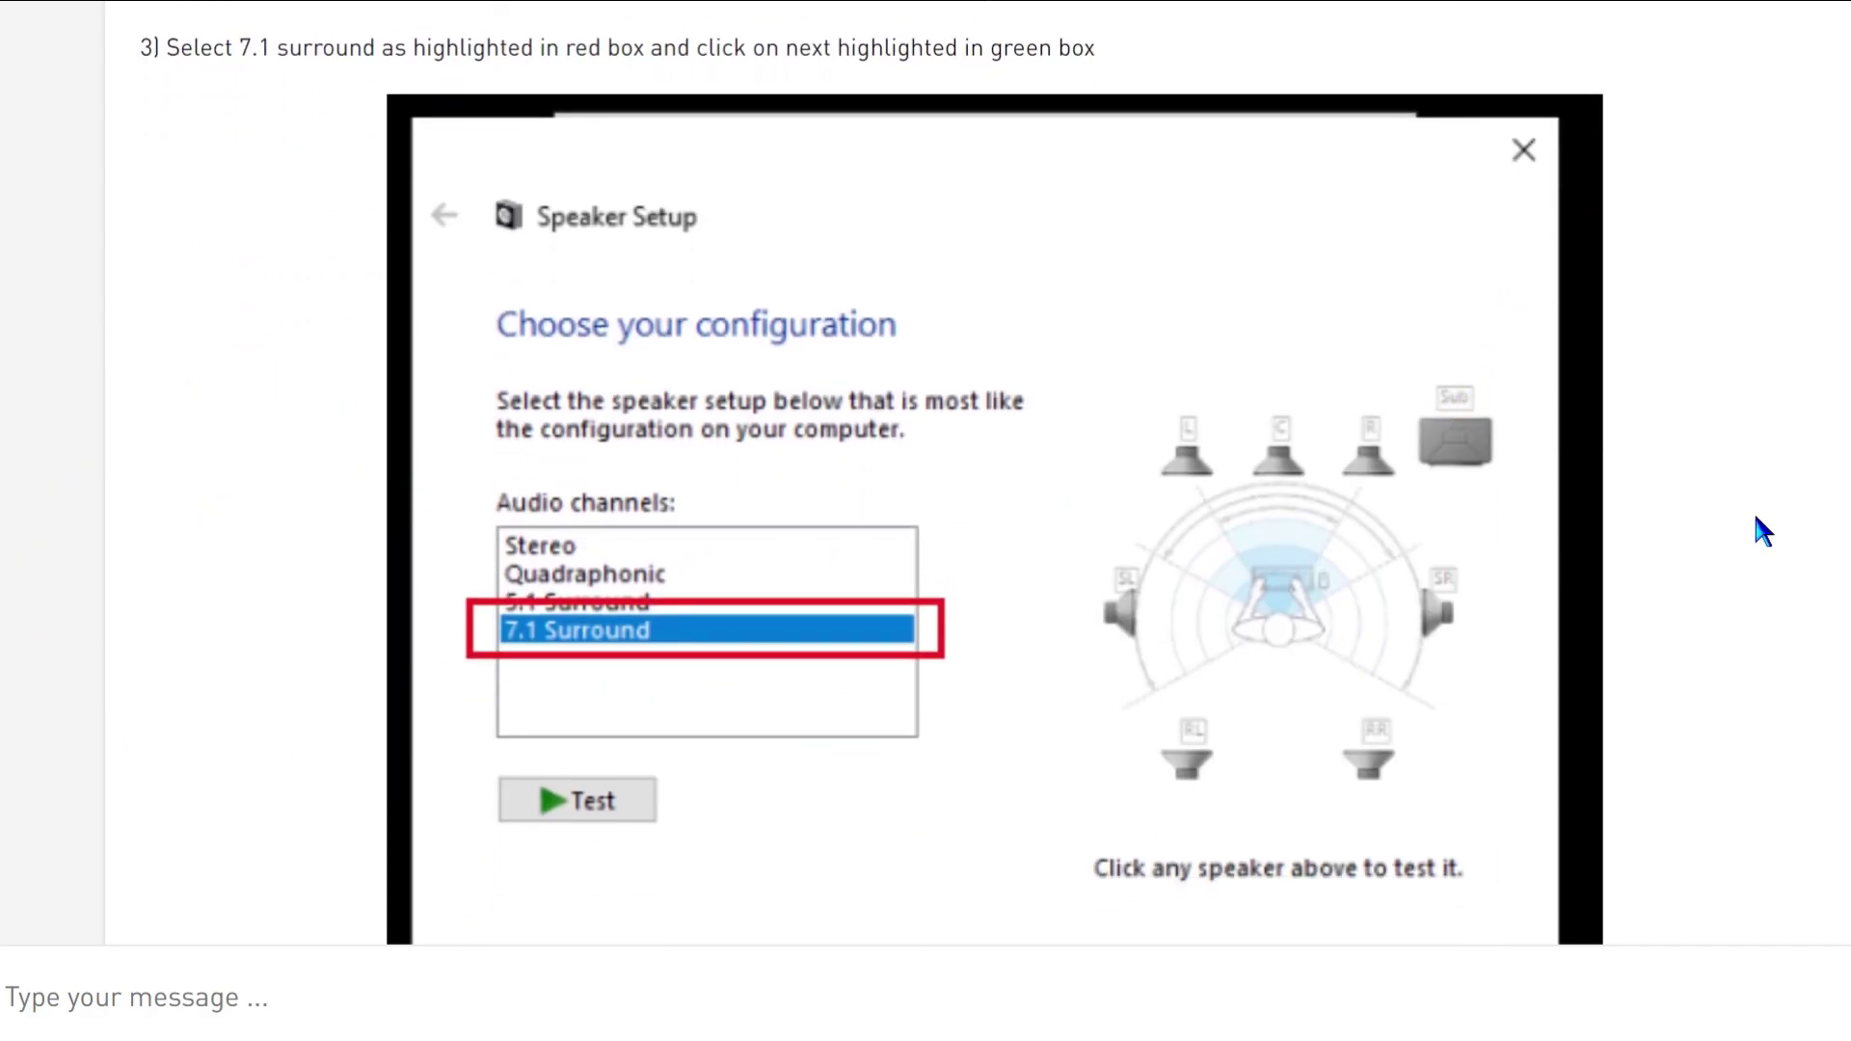
scroll(1755, 517, "down", 2)
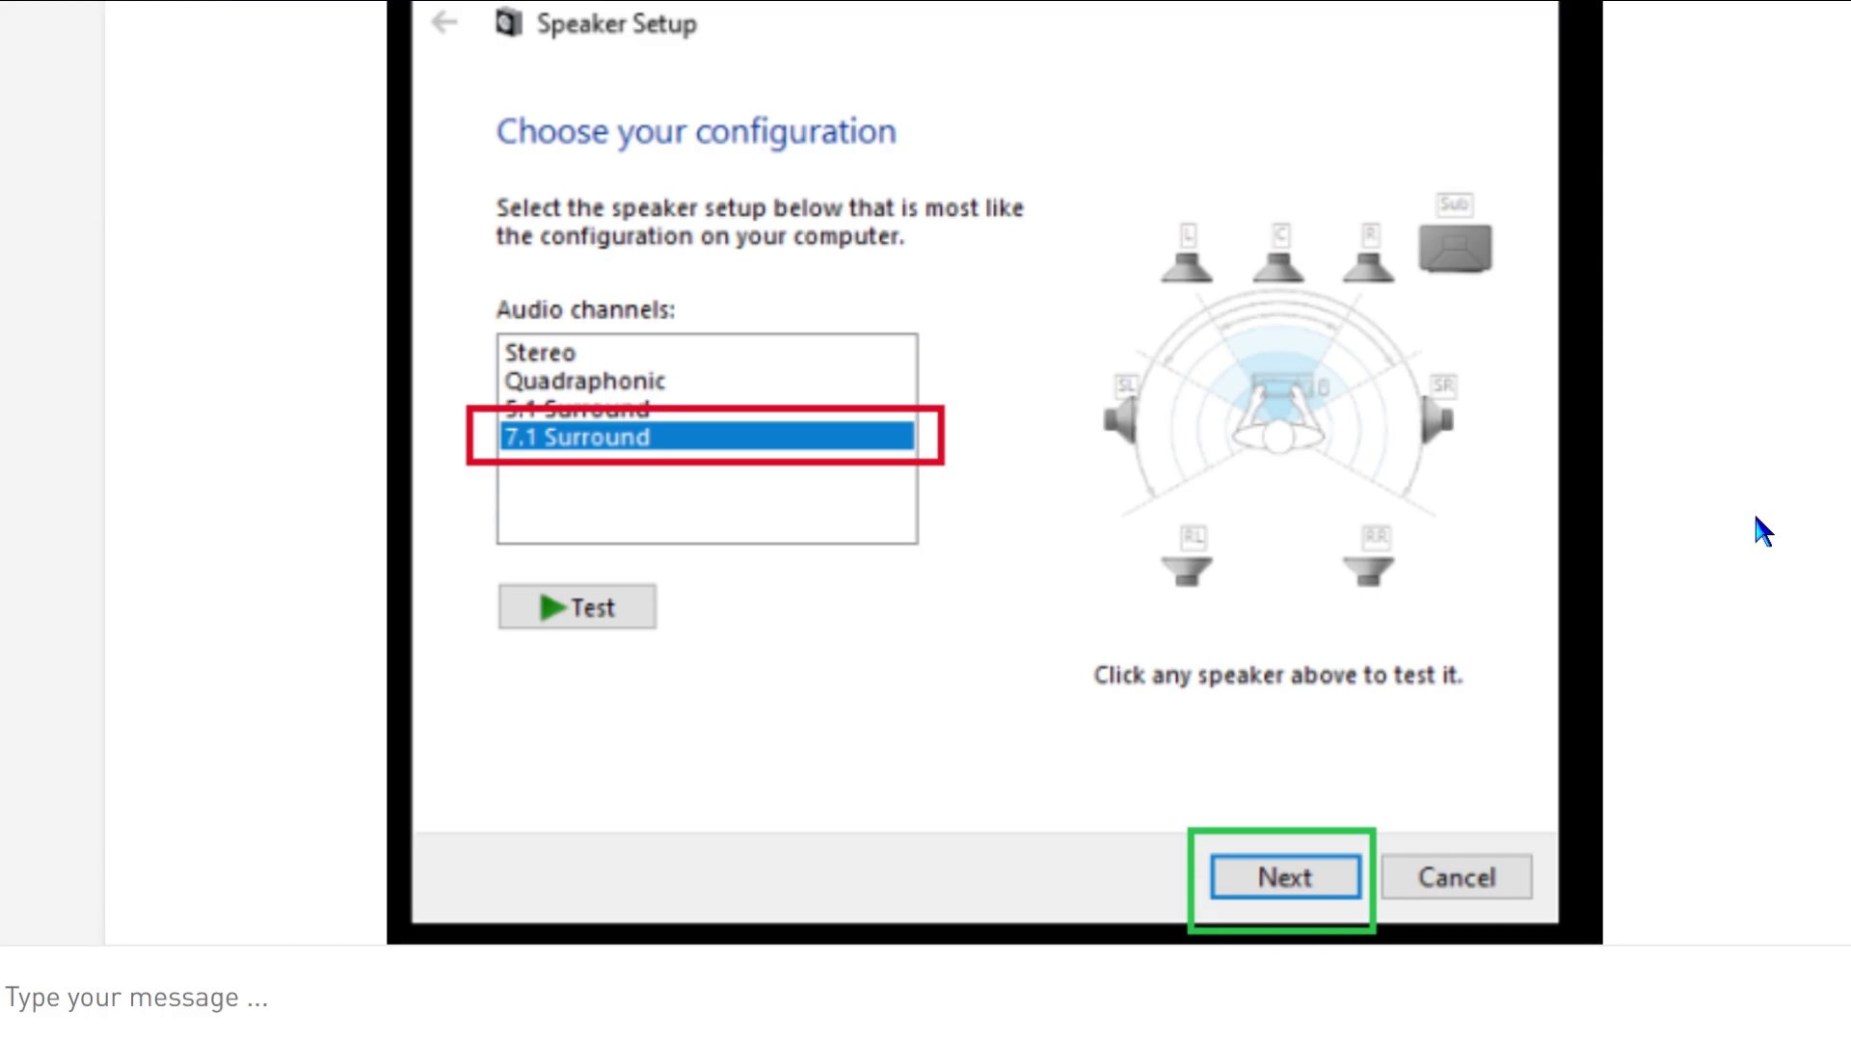
scroll(1752, 511, "down", 7)
scroll(1752, 511, "up", 4)
scroll(1753, 511, "up", 5)
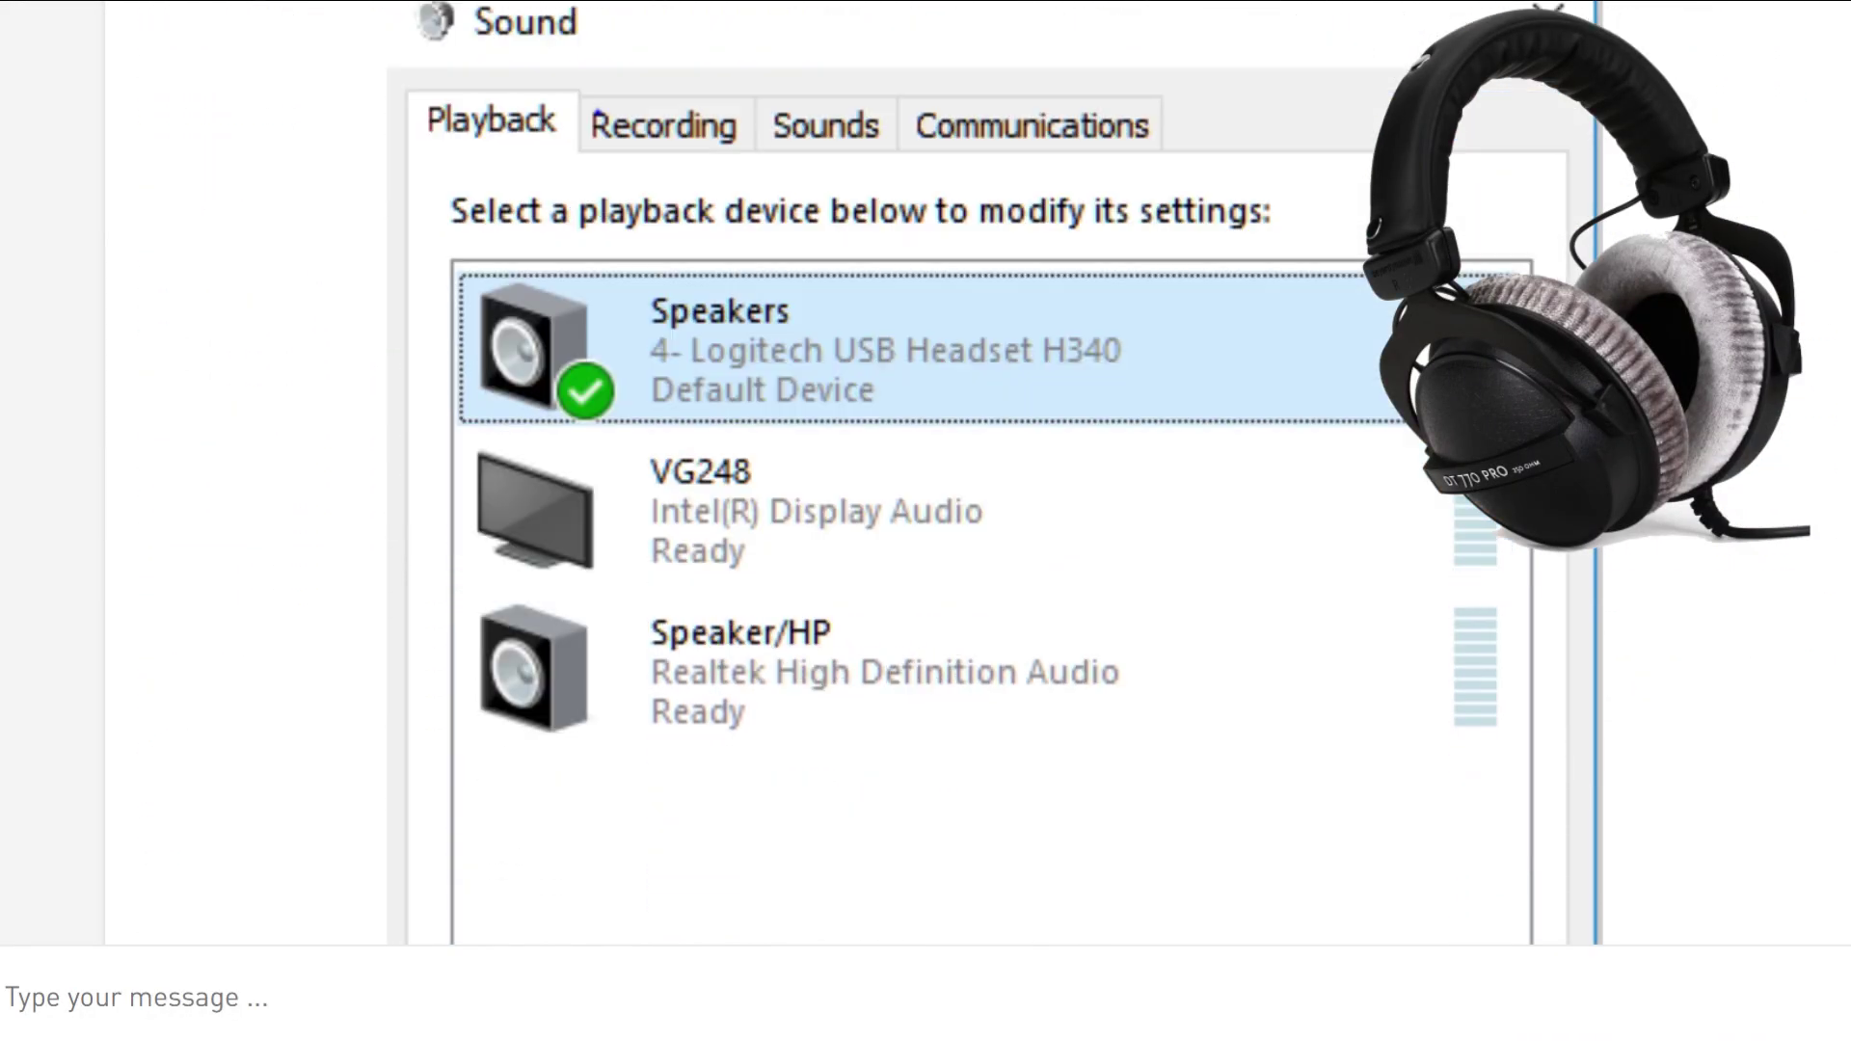
Scroll past the playback device screenshot to the post's closing thank-you and reply count
scroll(993, 472, "down", 7)
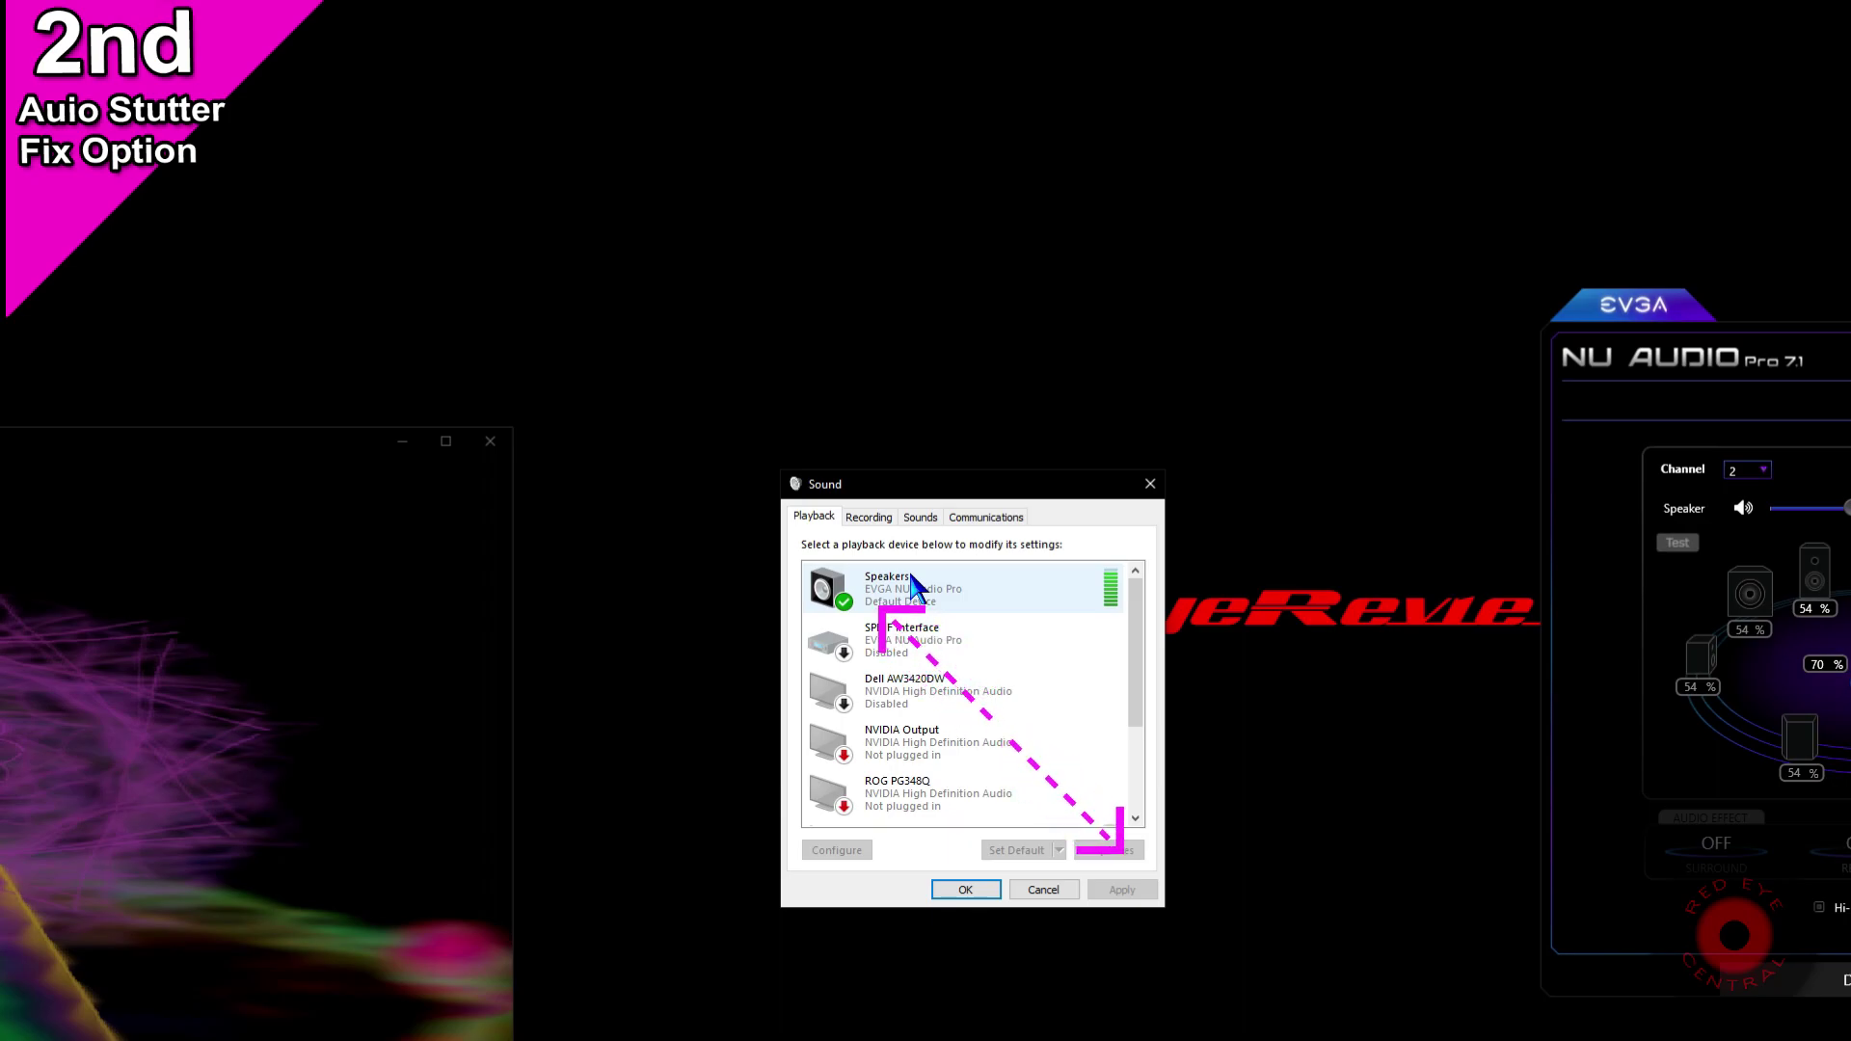
double_click(914, 585)
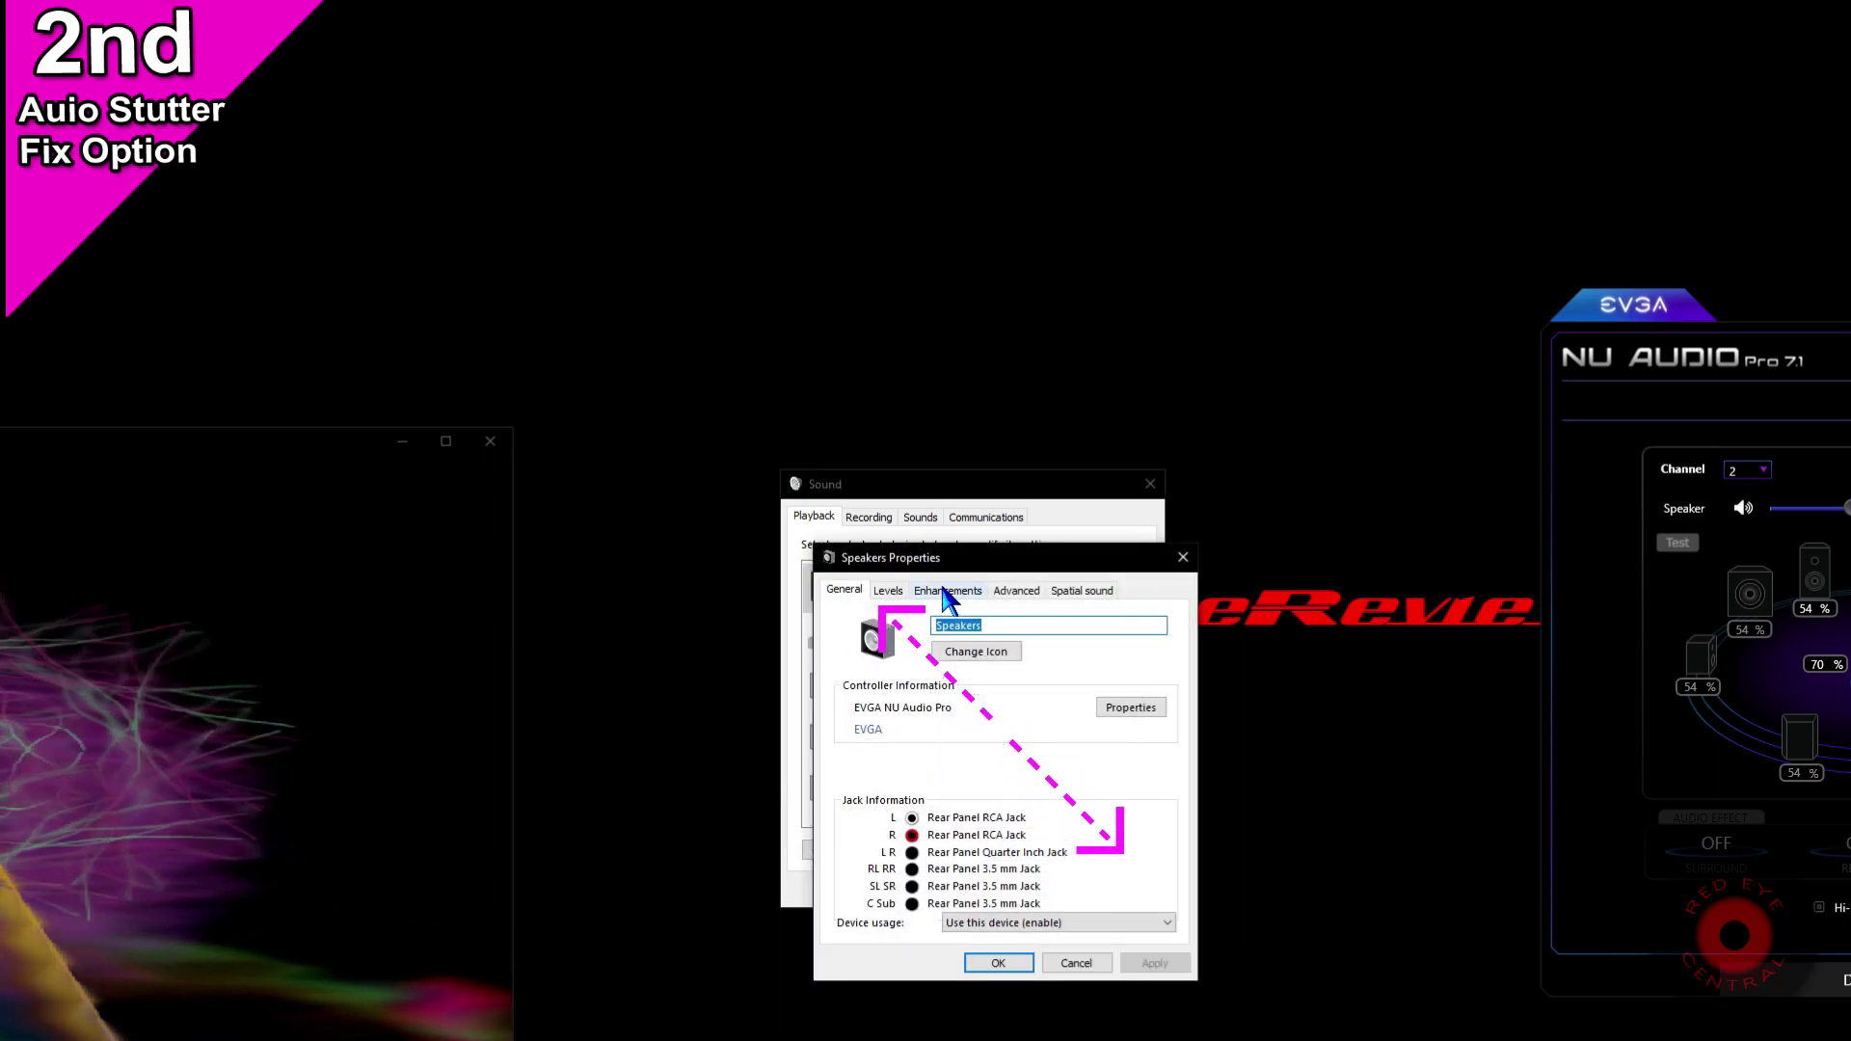
left_click(948, 589)
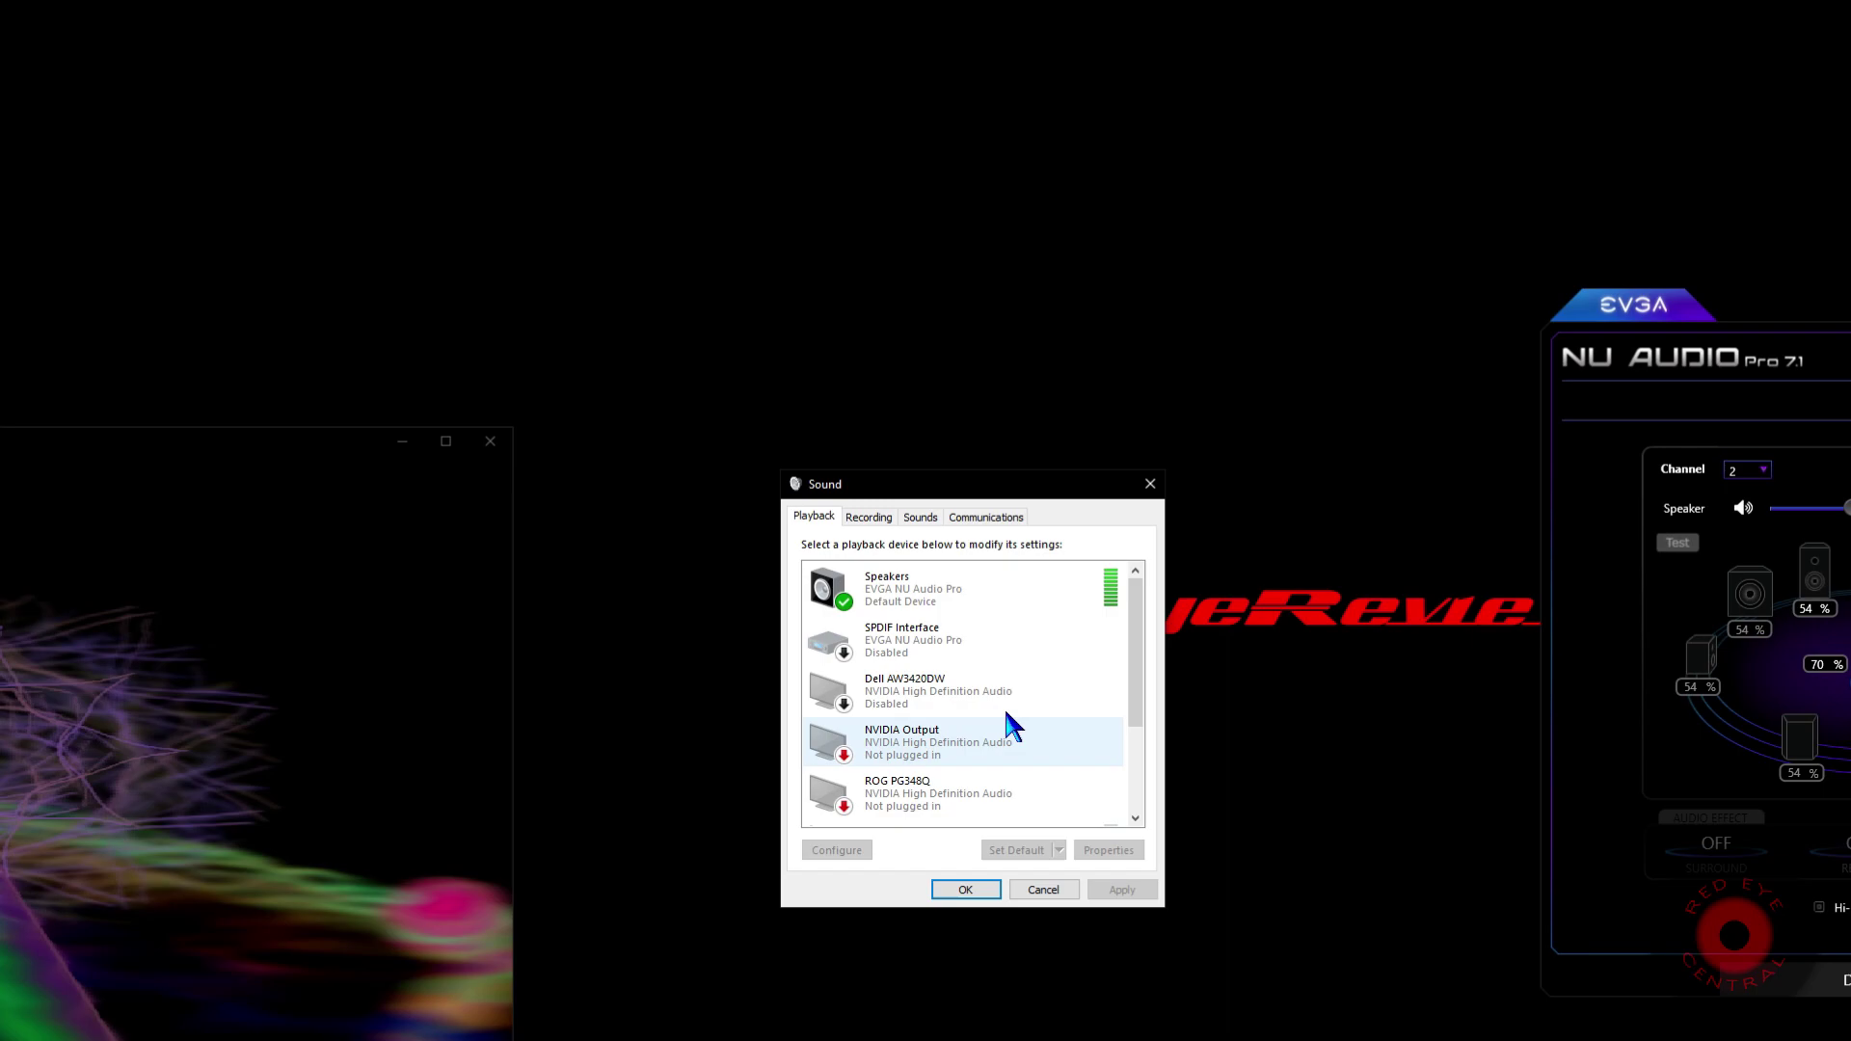
Open Speakers Properties from the Playback tab and show its Enhancements tab
double_click(896, 583)
left_click(947, 589)
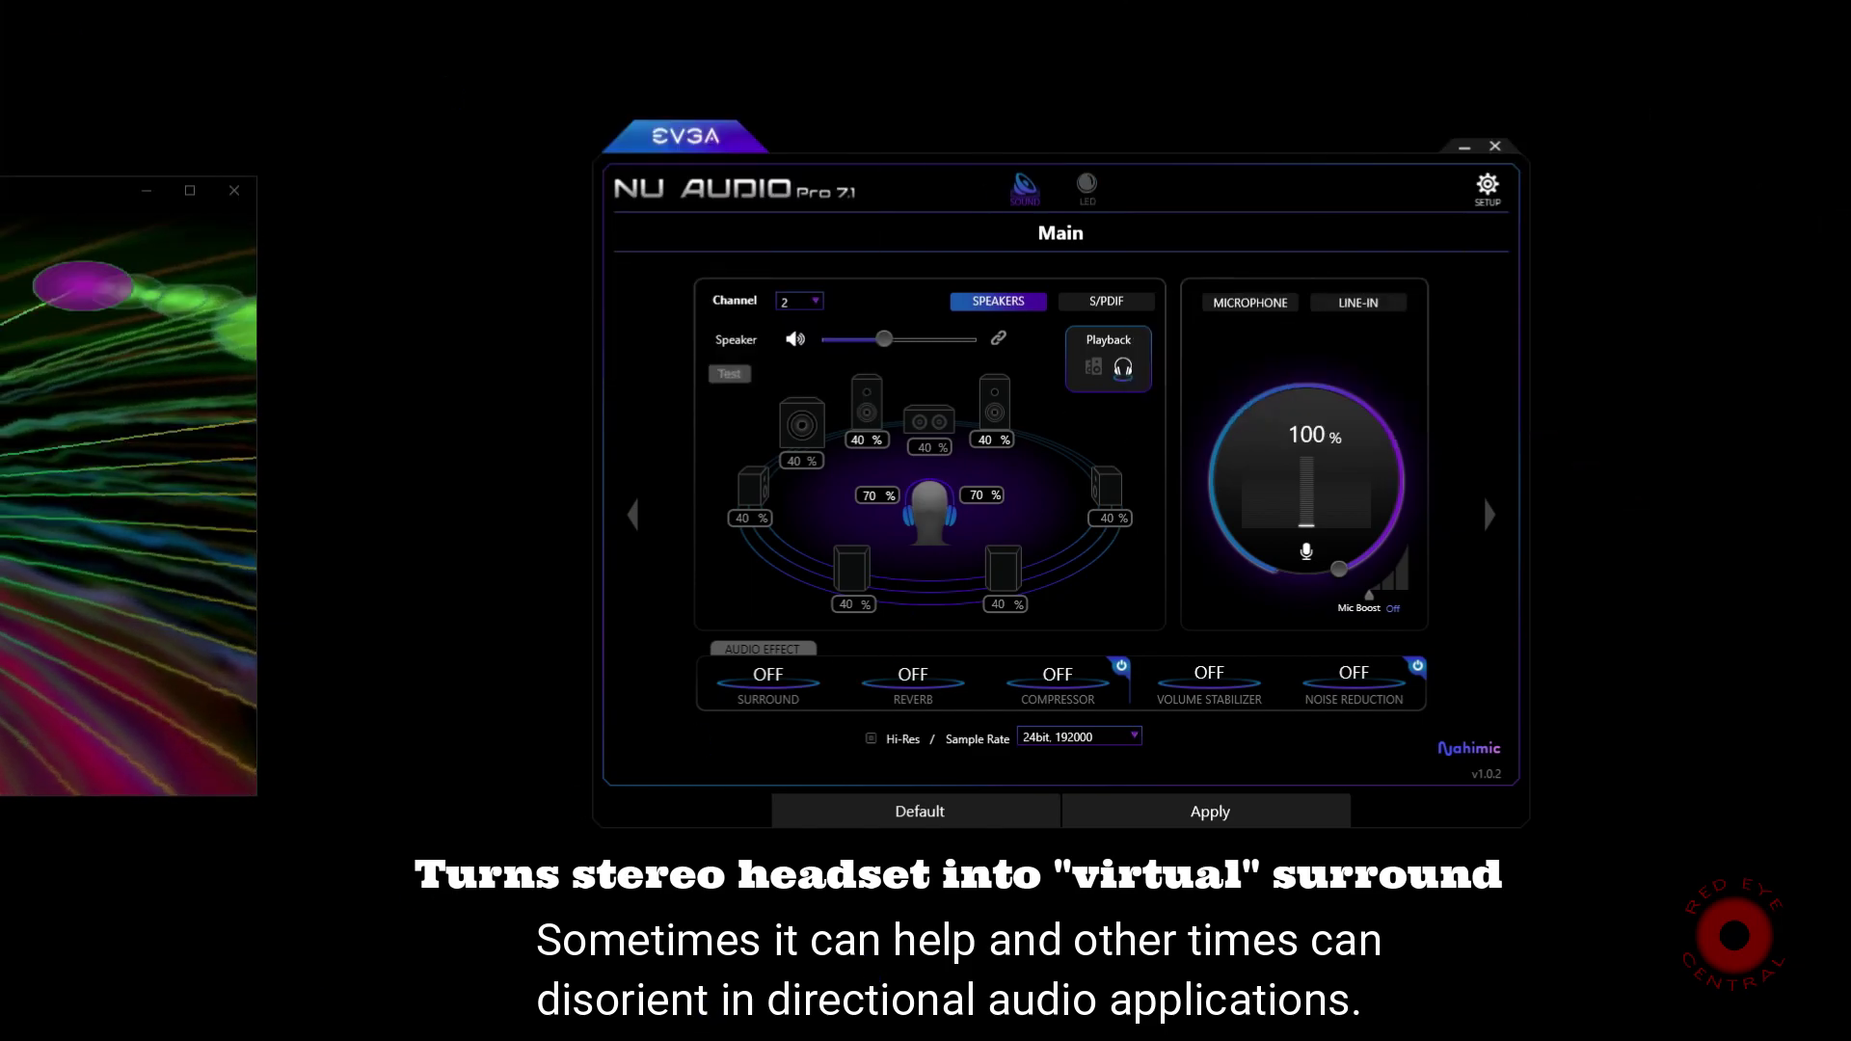
left_click(1489, 514)
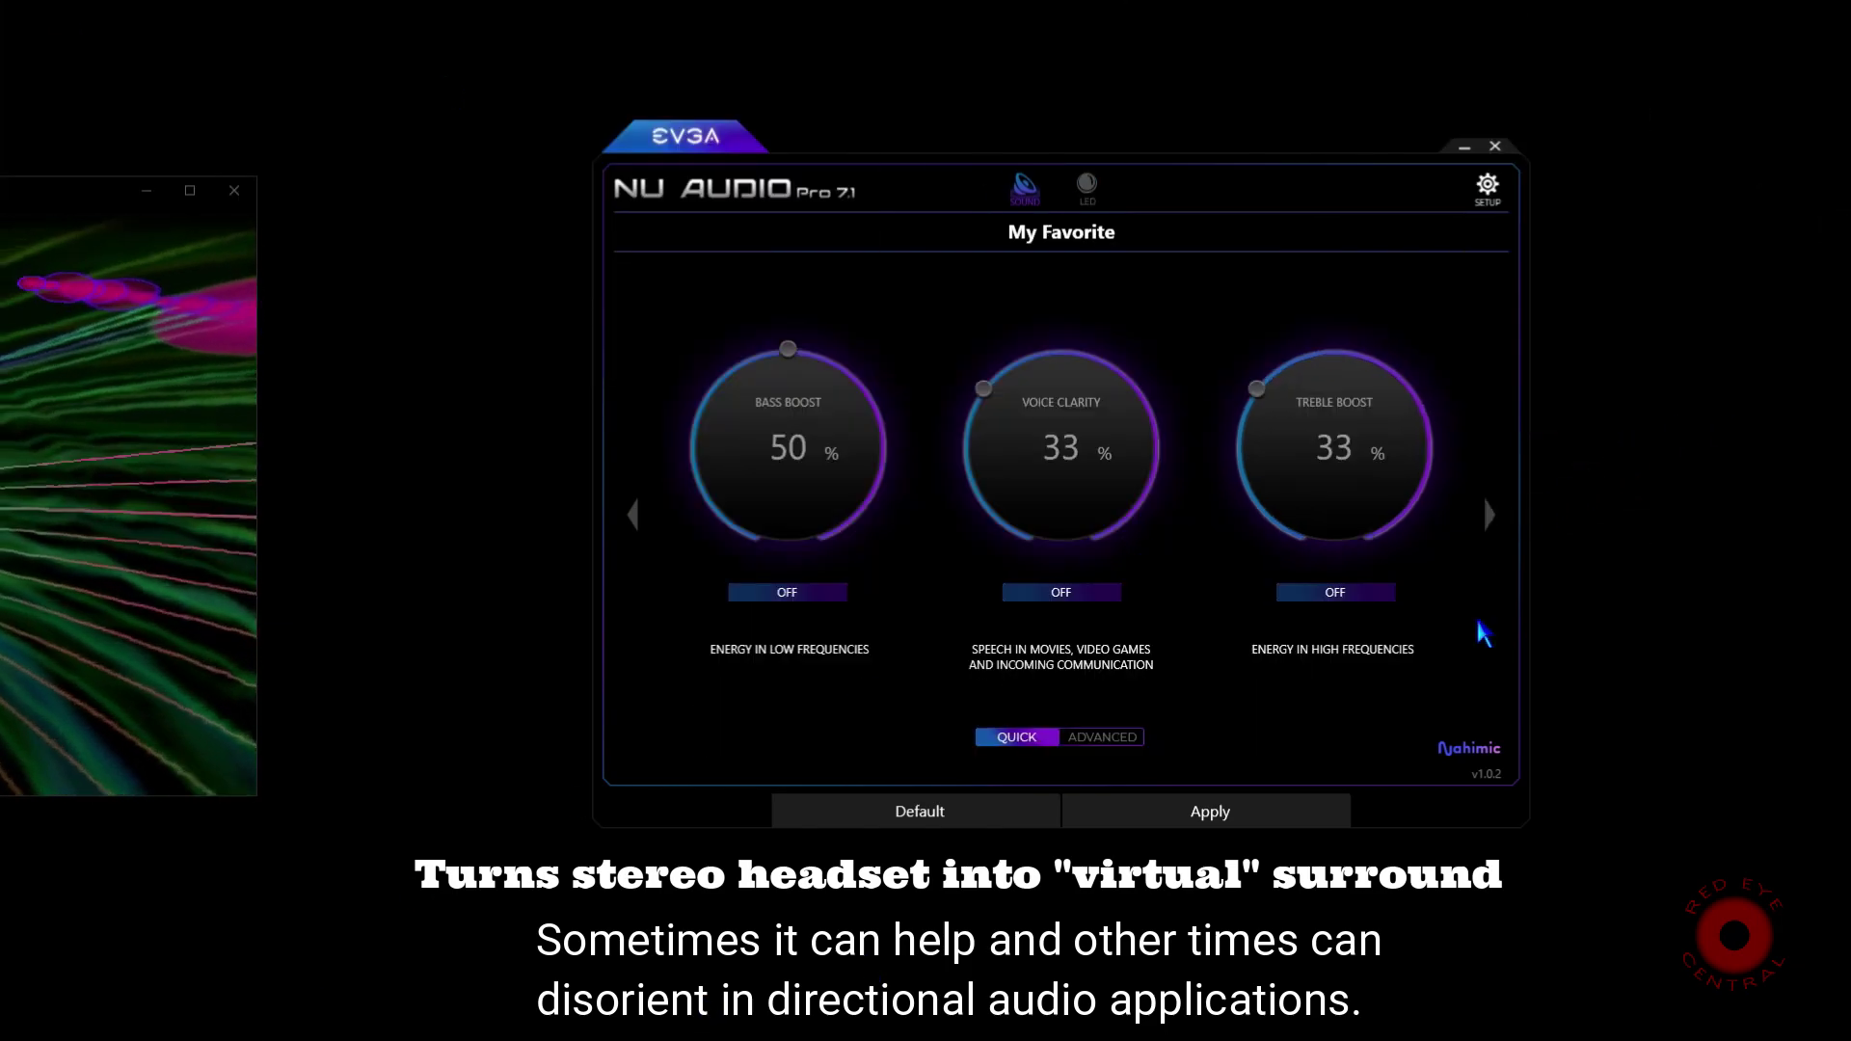
left_click(1037, 735)
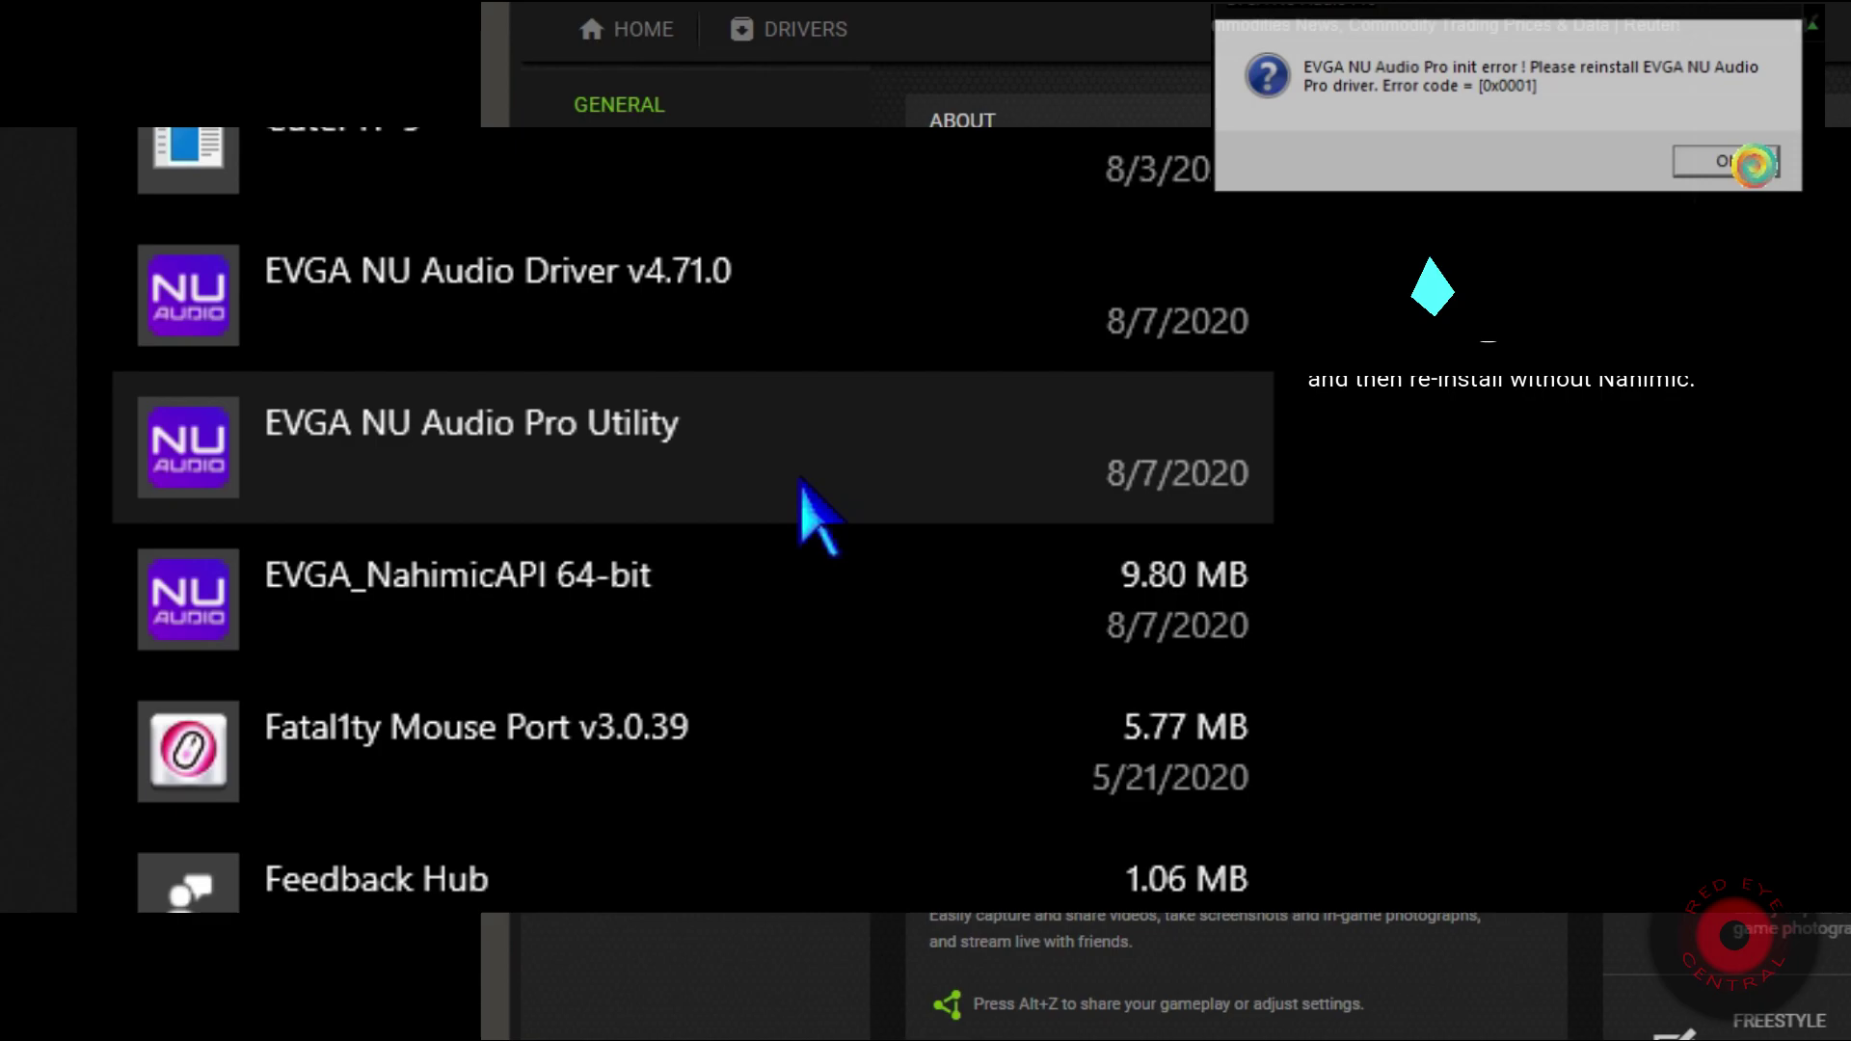
Select EVGA_NahimicAPI 64-bit in Apps & features and choose Uninstall
left_click(814, 631)
left_click(1144, 803)
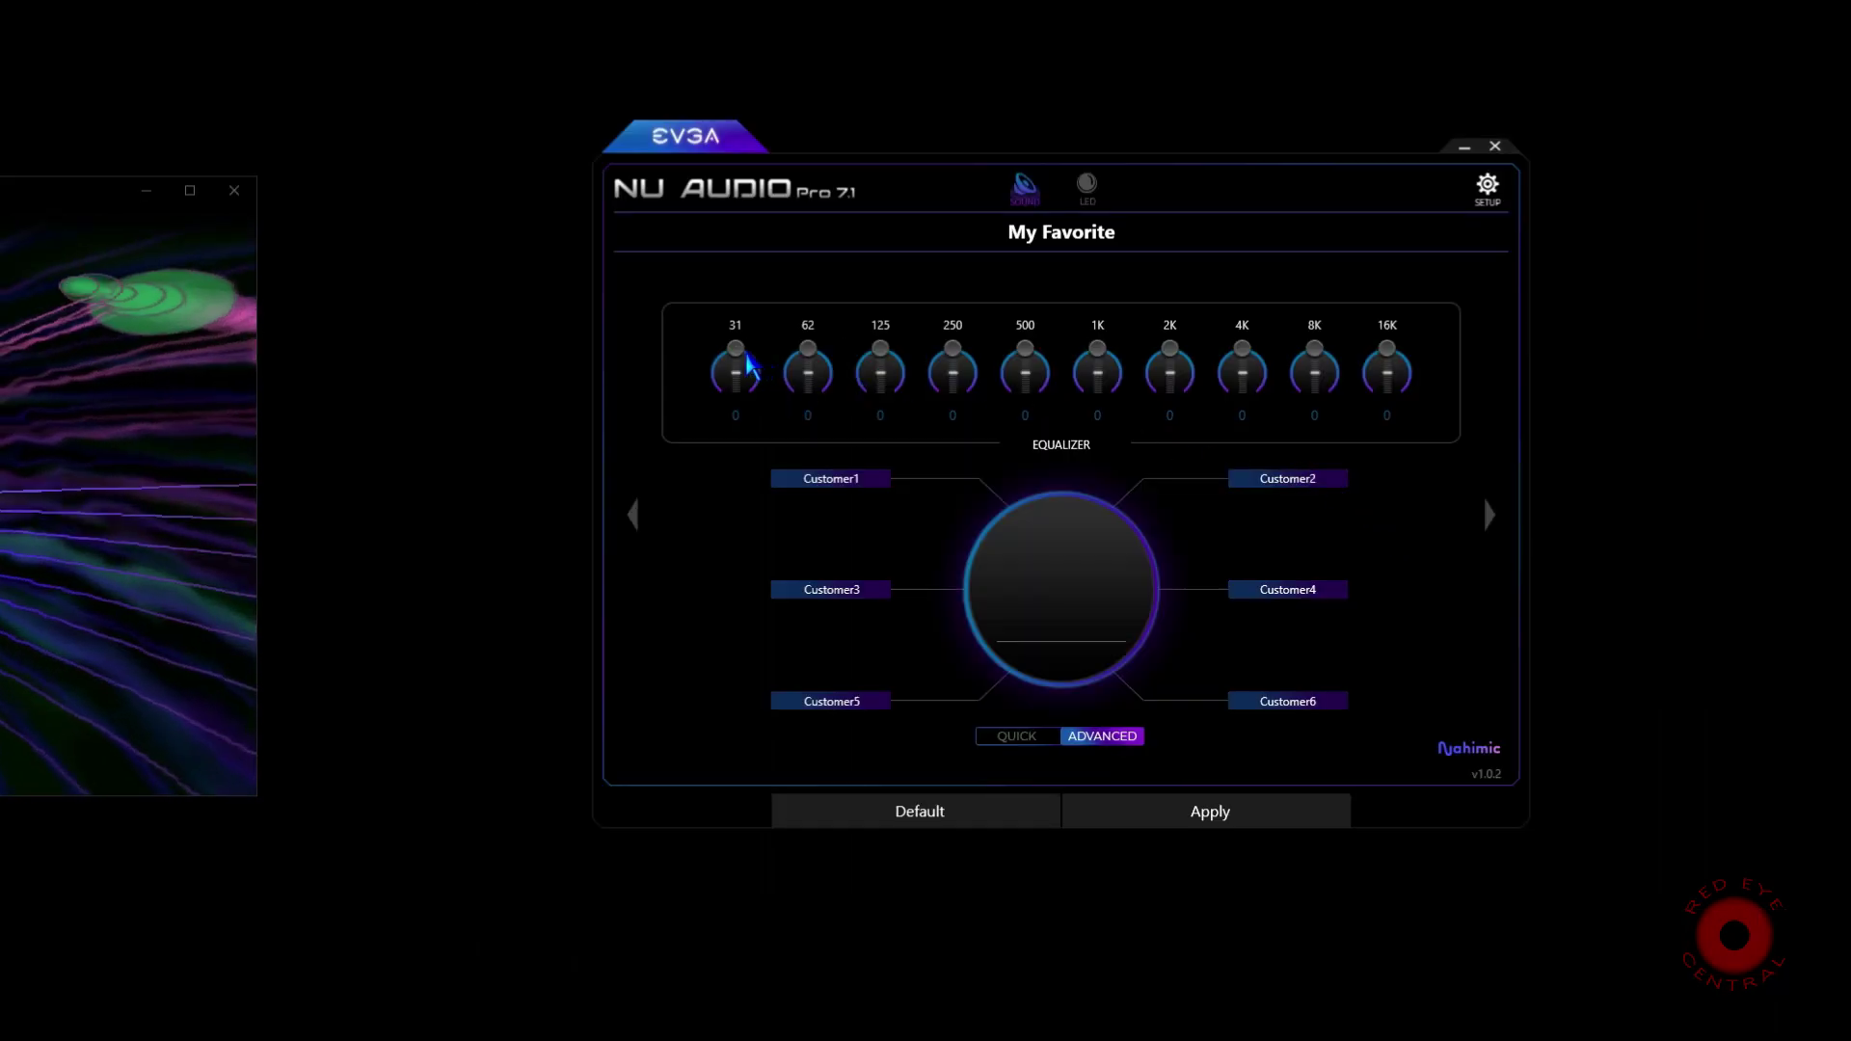
Boost 31 and 62 bands to +11 and +10, lower 2K/4K/16K to -1, 8K to -3, and apply
left_click_drag(747, 364, 1041, 366)
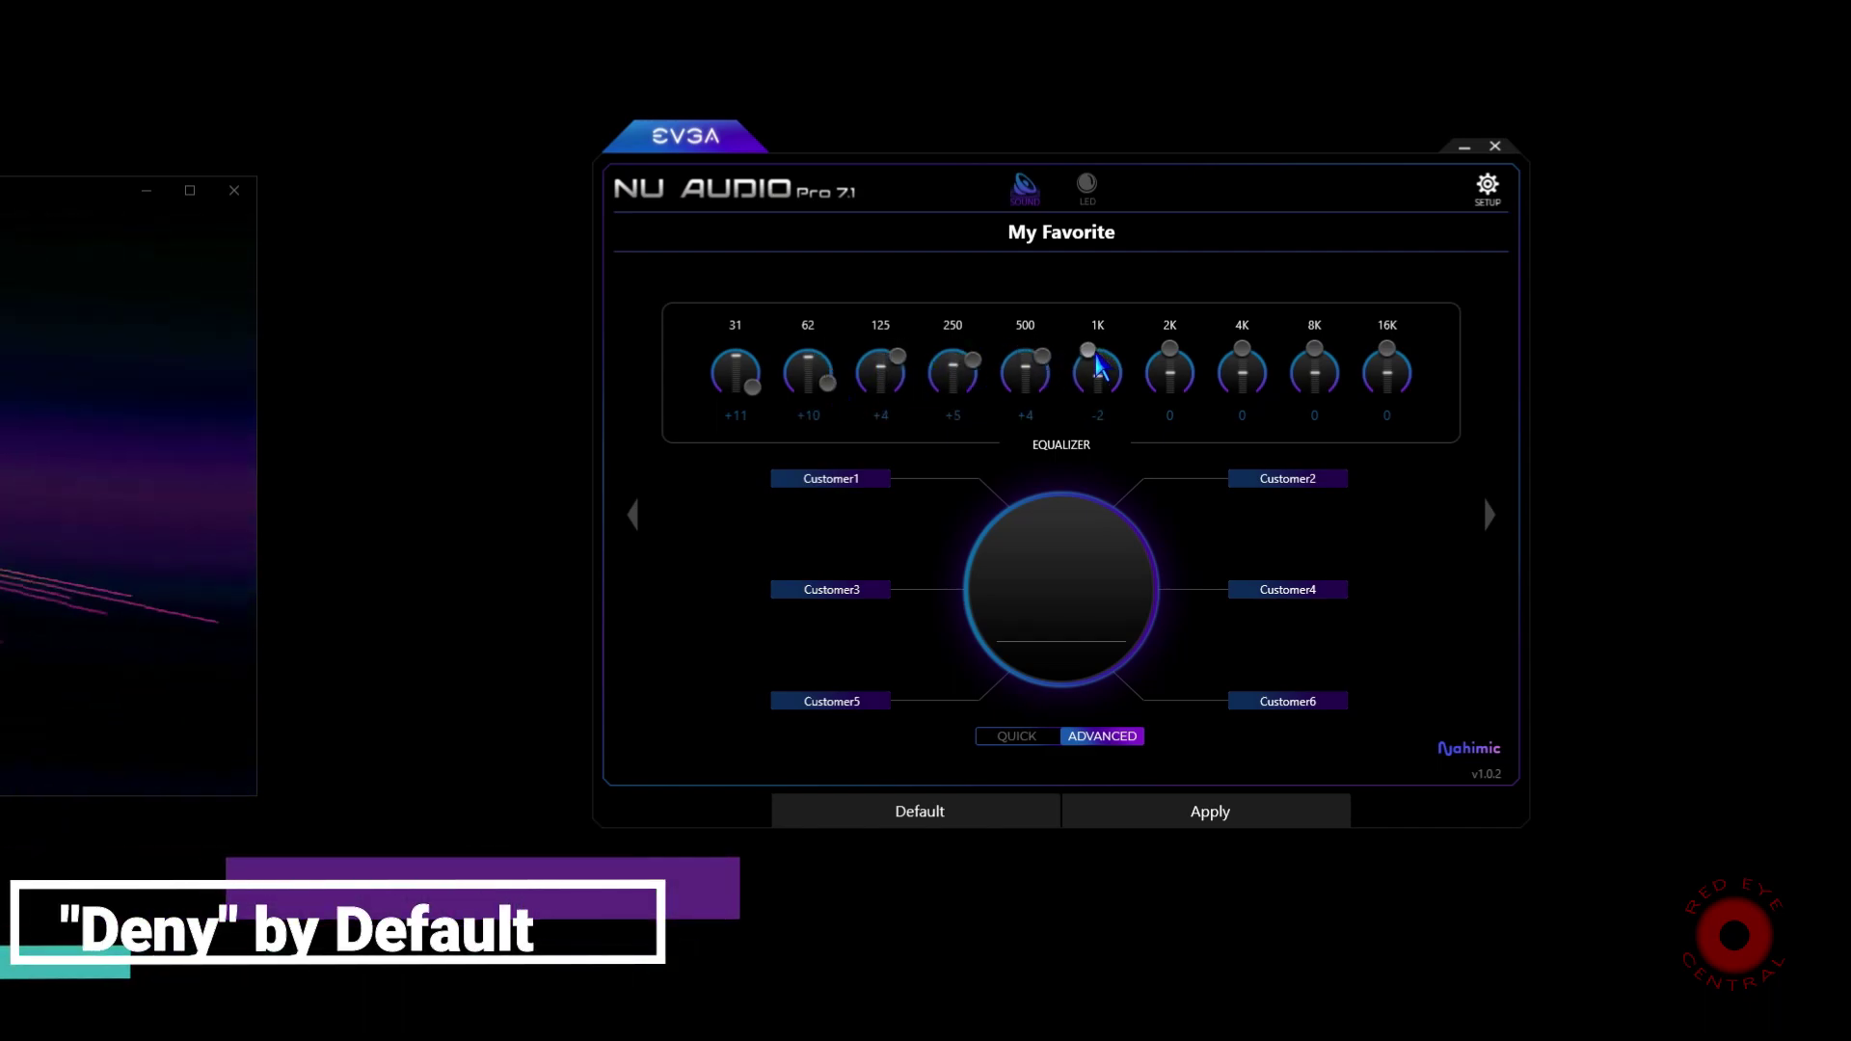
left_click_drag(1162, 359, 1155, 362)
left_click_drag(1239, 359, 1232, 362)
left_click_drag(1313, 358, 1296, 364)
left_click_drag(1388, 359, 1385, 361)
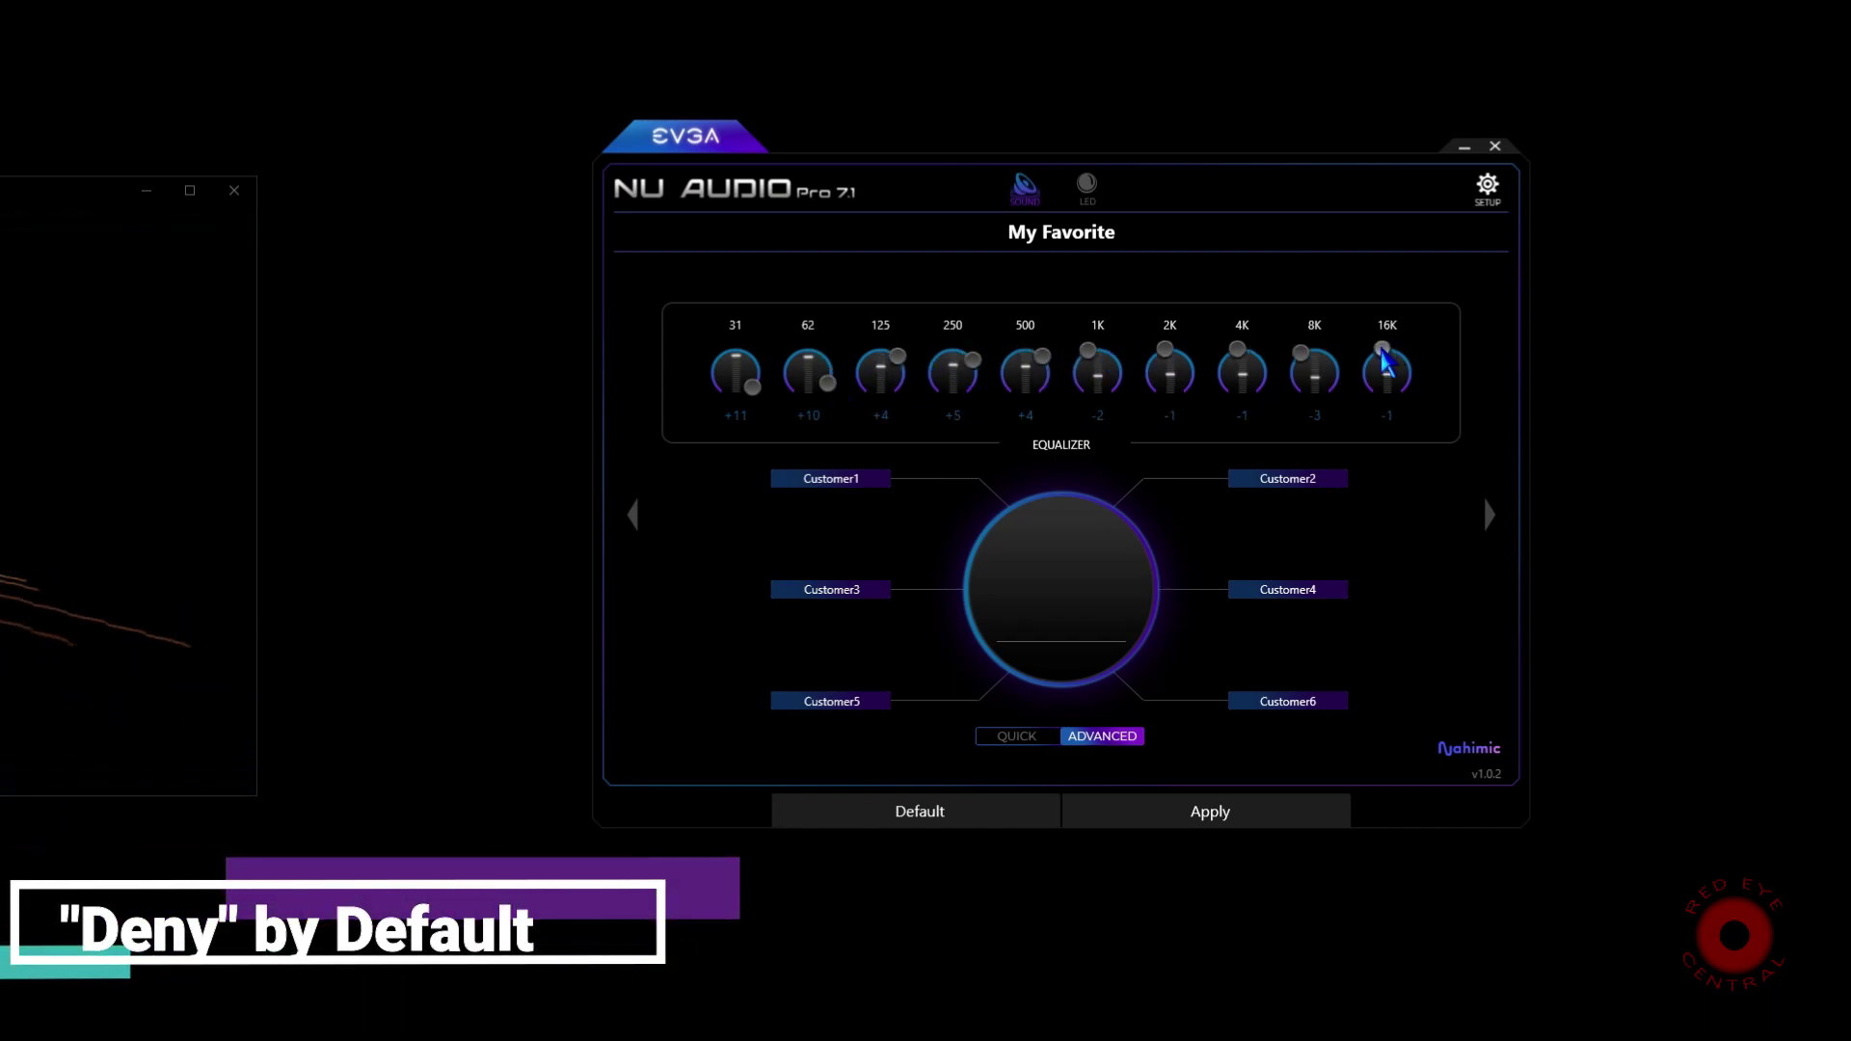
left_click(1239, 814)
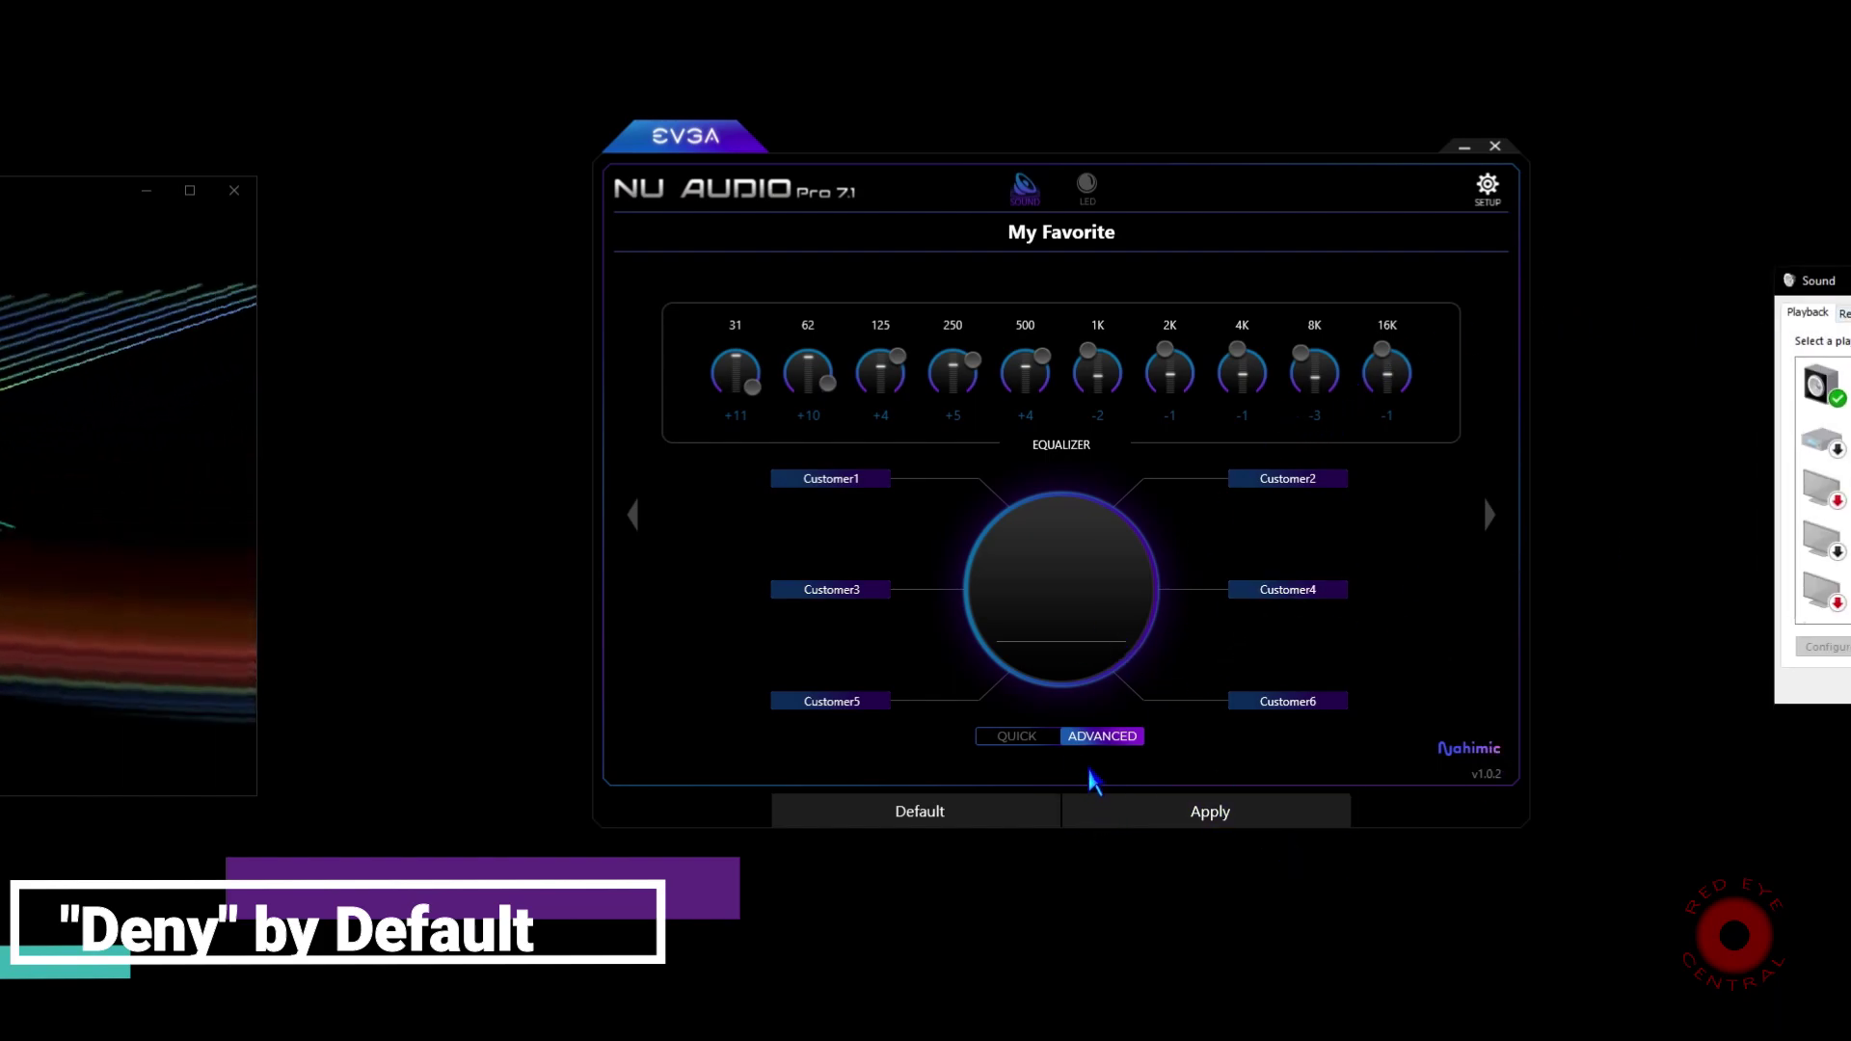
Reset the equalizer to 0, return to Main, and toggle Surround on then off
left_click(980, 816)
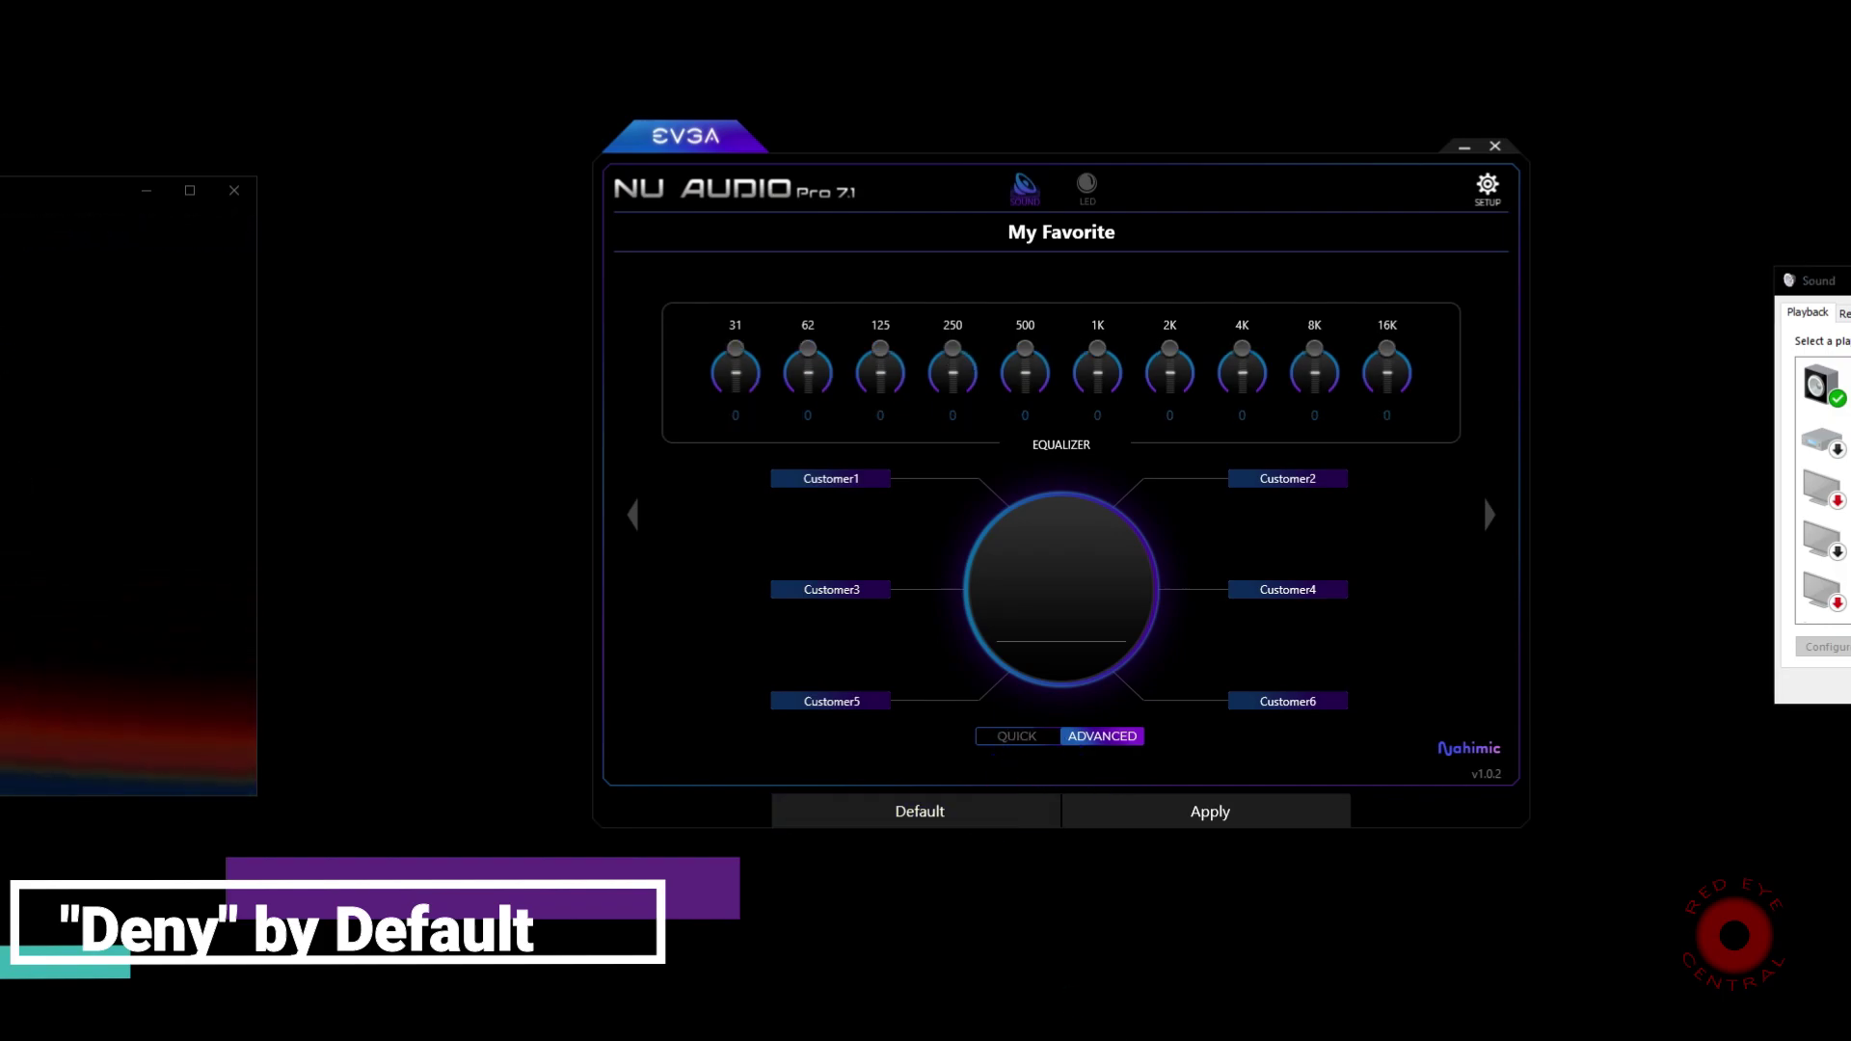
left_click(634, 515)
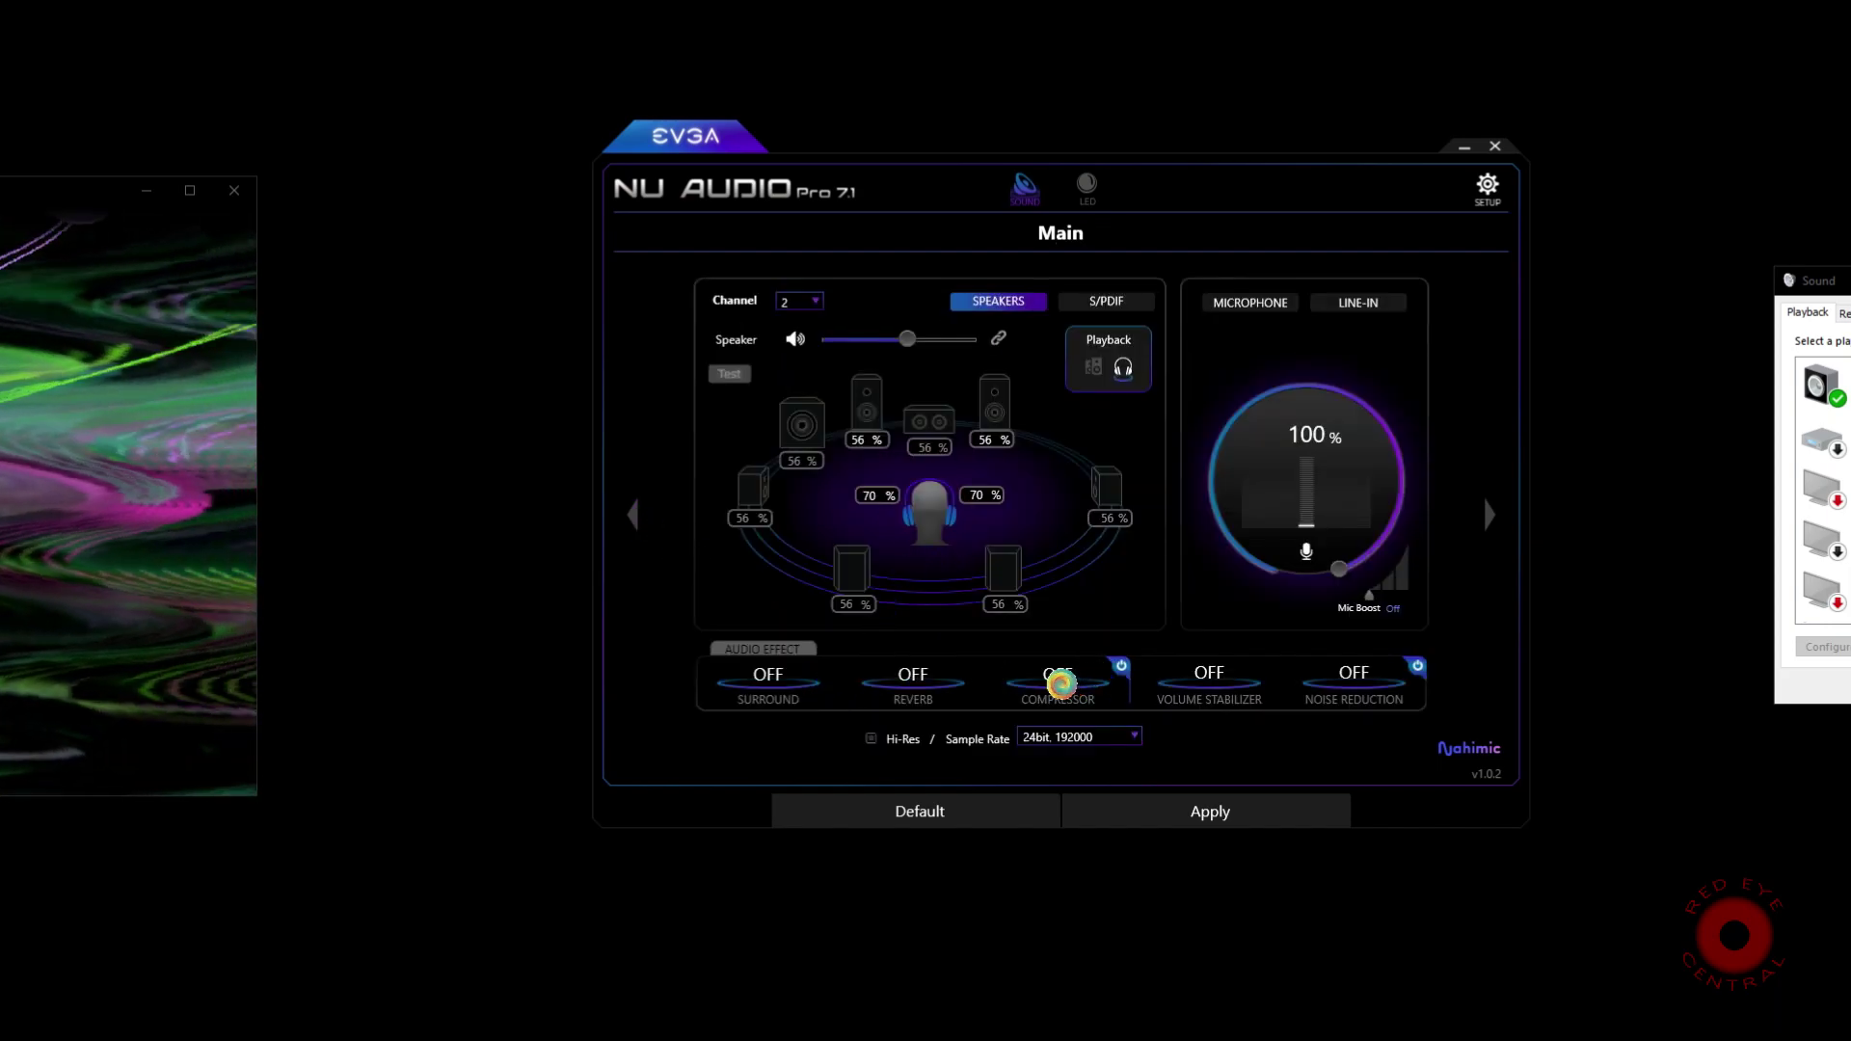
left_click(771, 675)
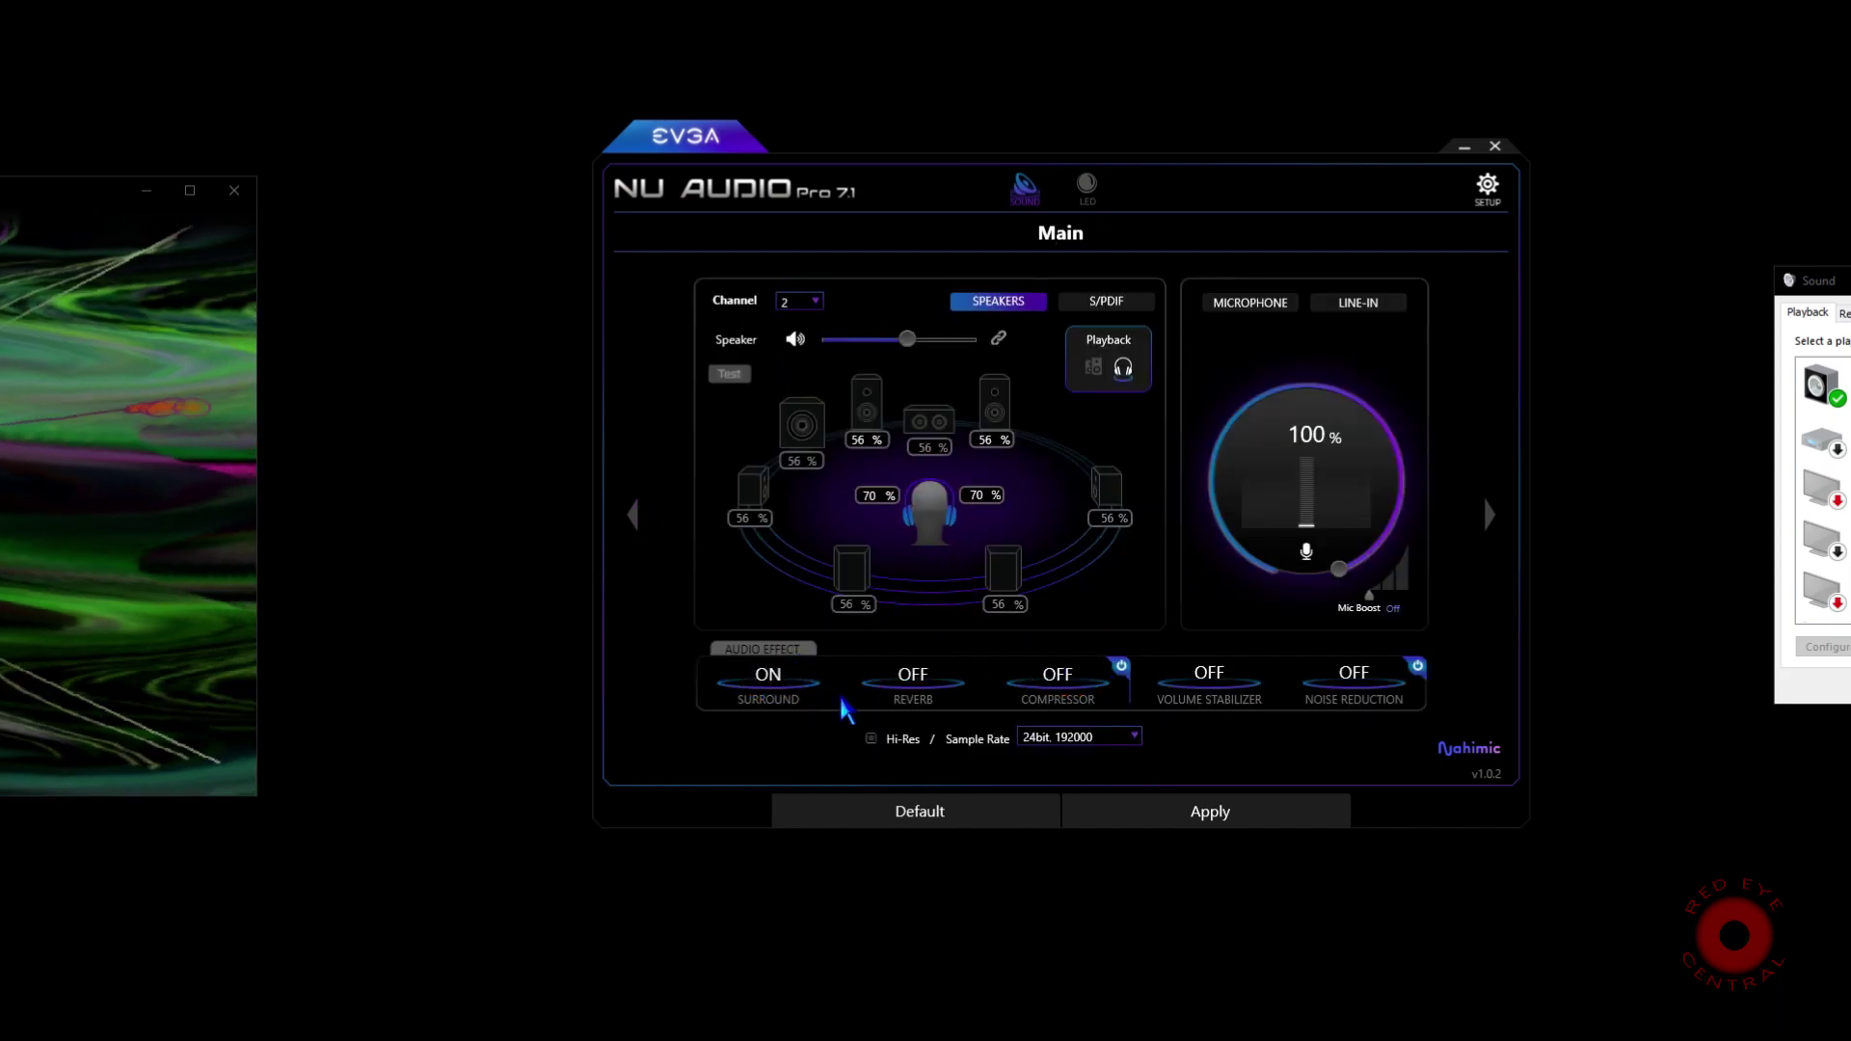
left_click(771, 680)
Switch Reverb on and try the LIVE, THEATER, CAVE, STADIUM and CHURCH presets
mouse_move(912, 675)
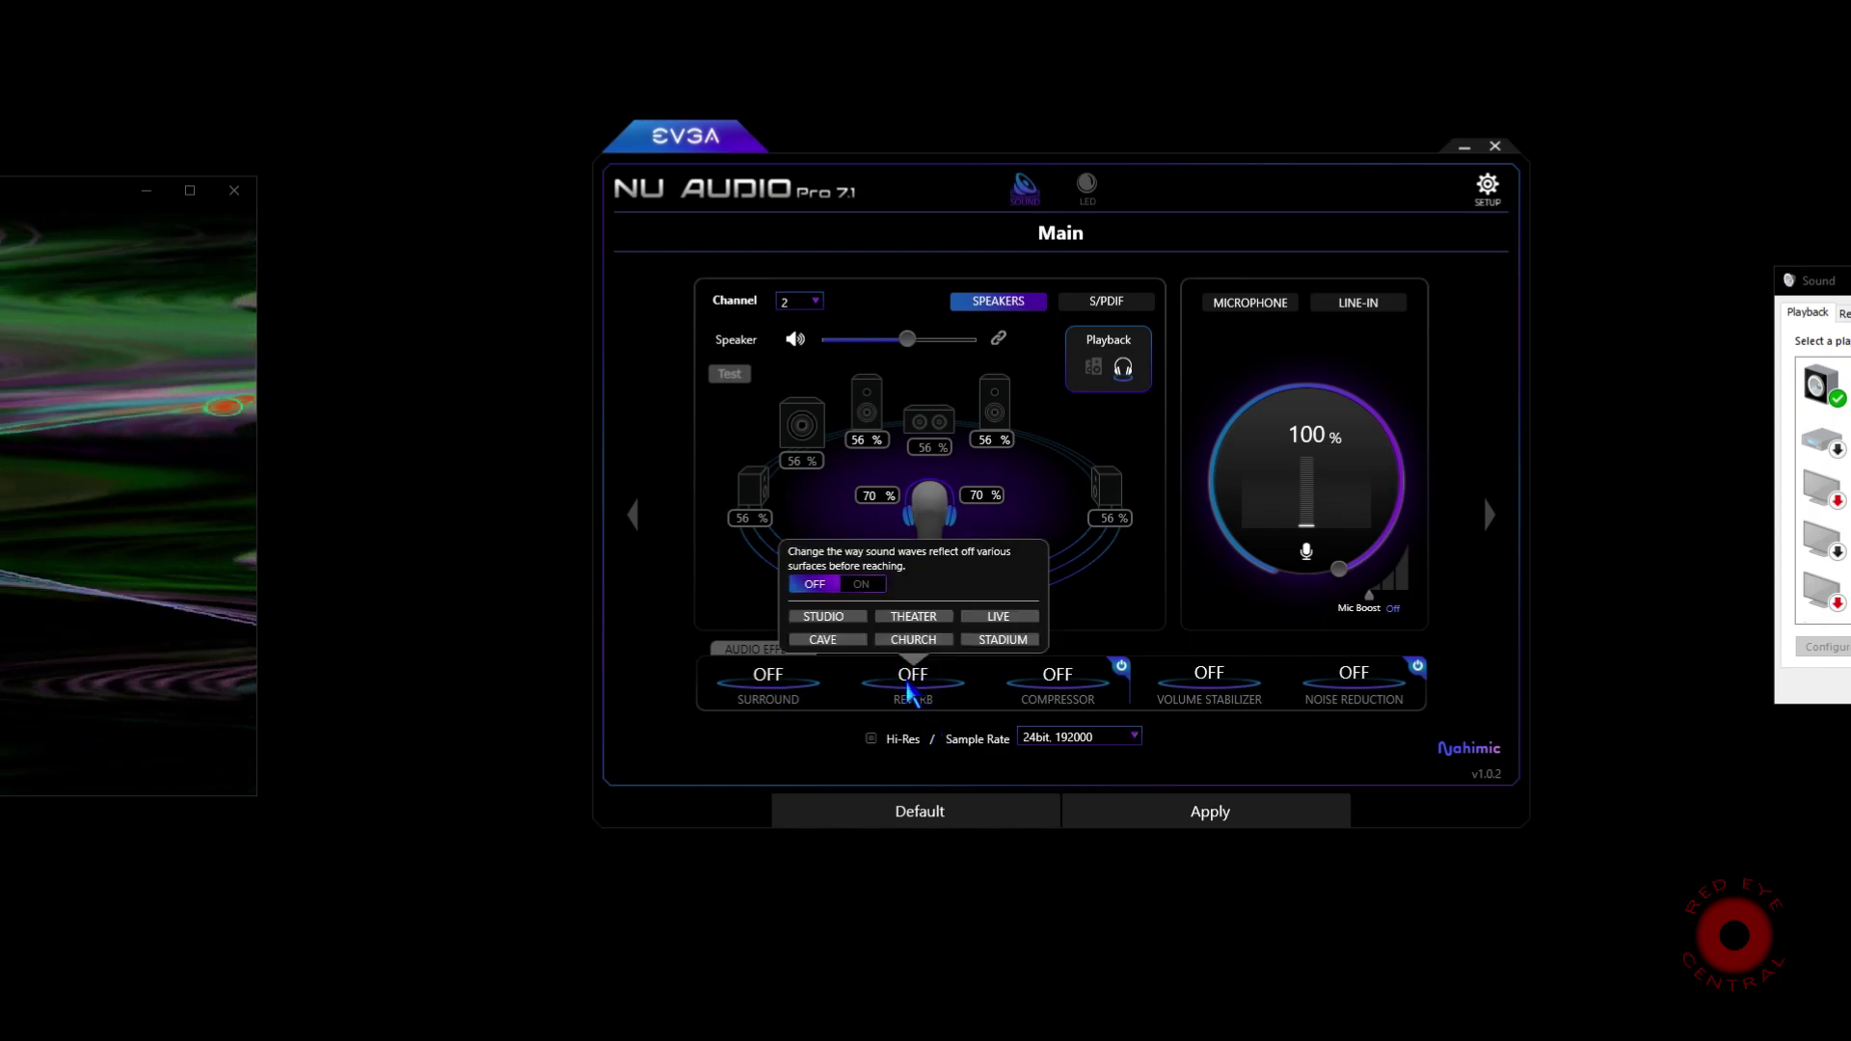
left_click(867, 586)
left_click(999, 616)
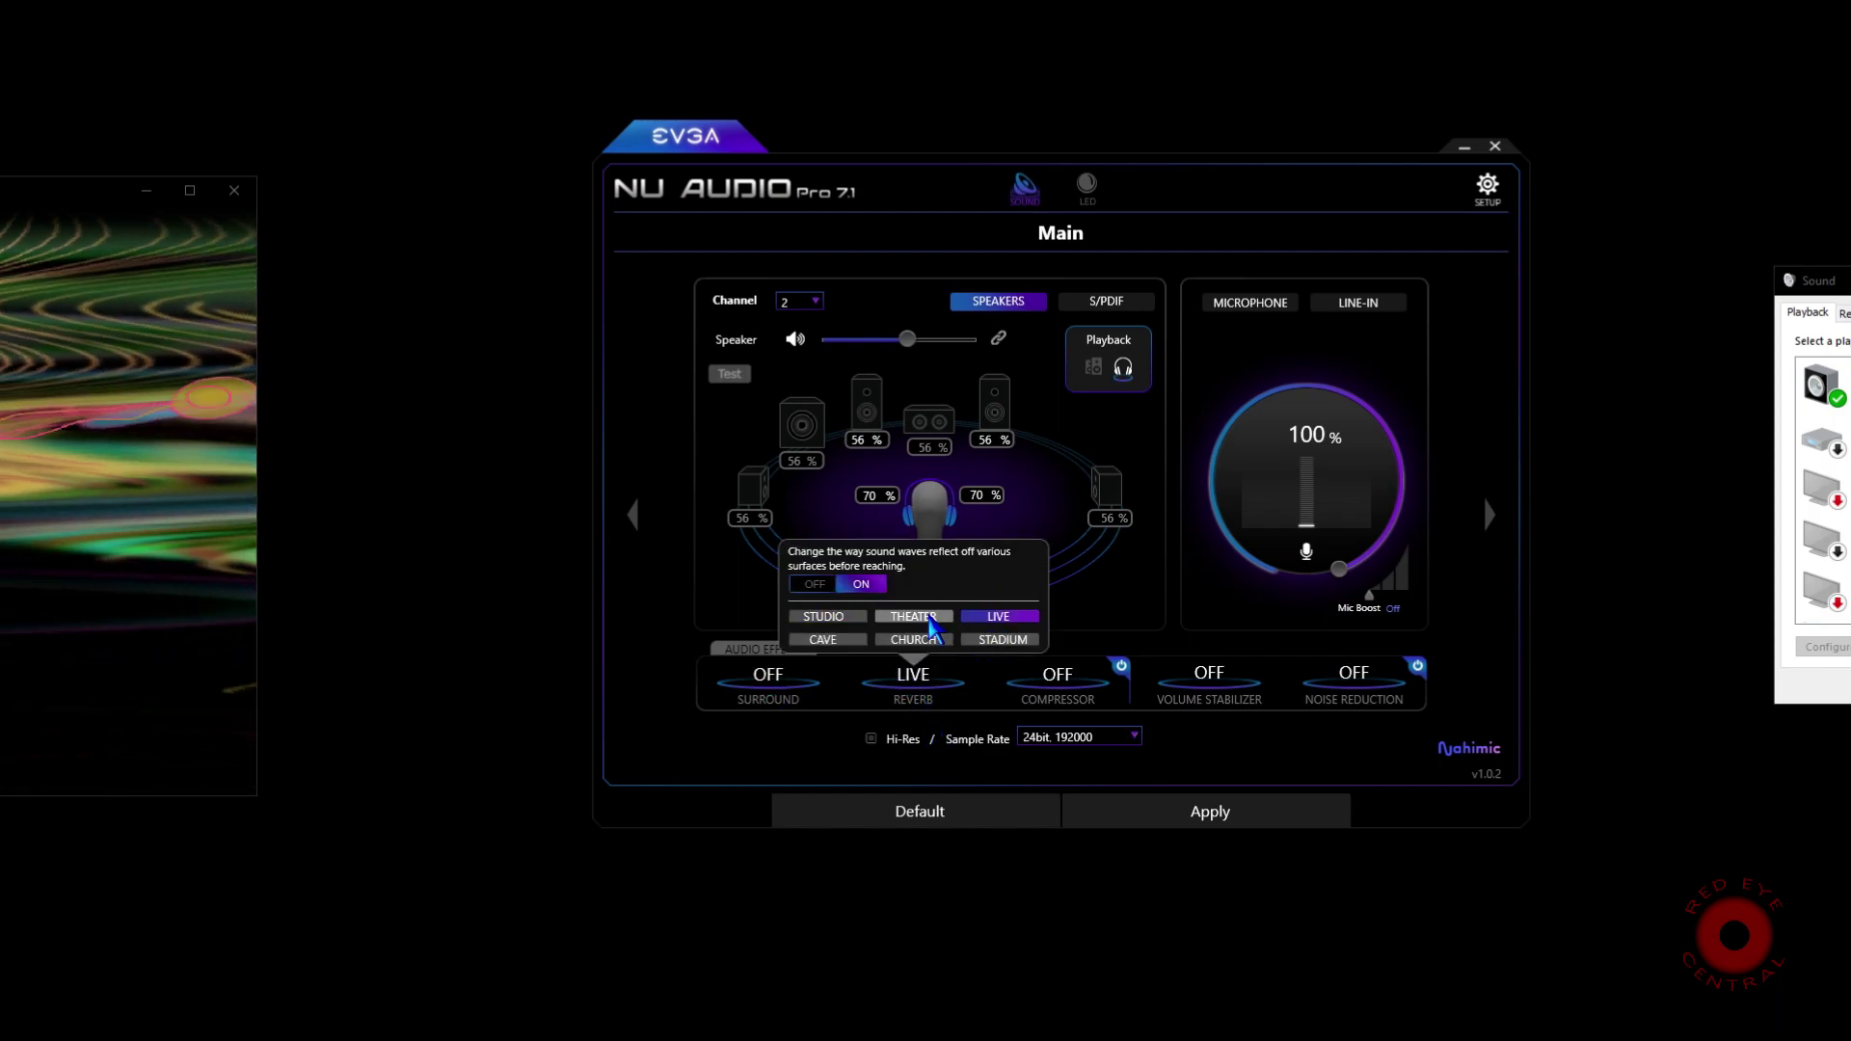
left_click(913, 616)
left_click(822, 639)
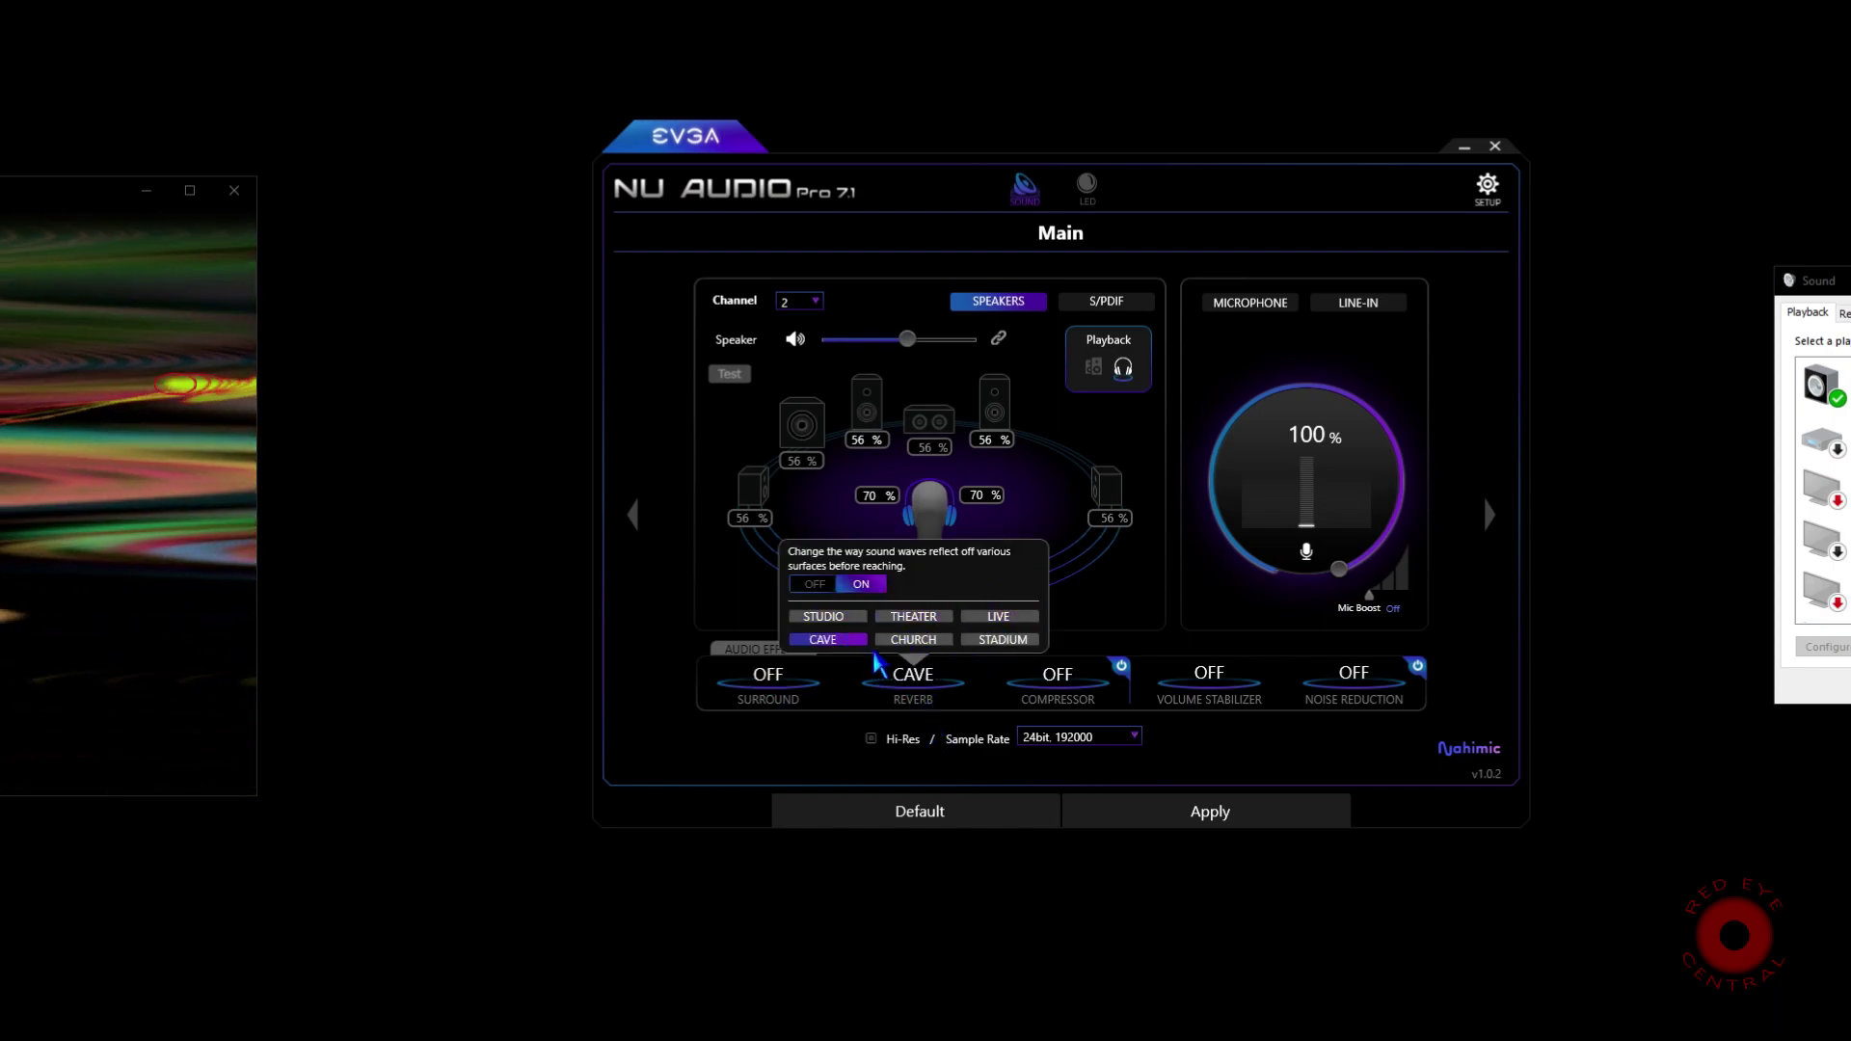
left_click(988, 641)
left_click(927, 642)
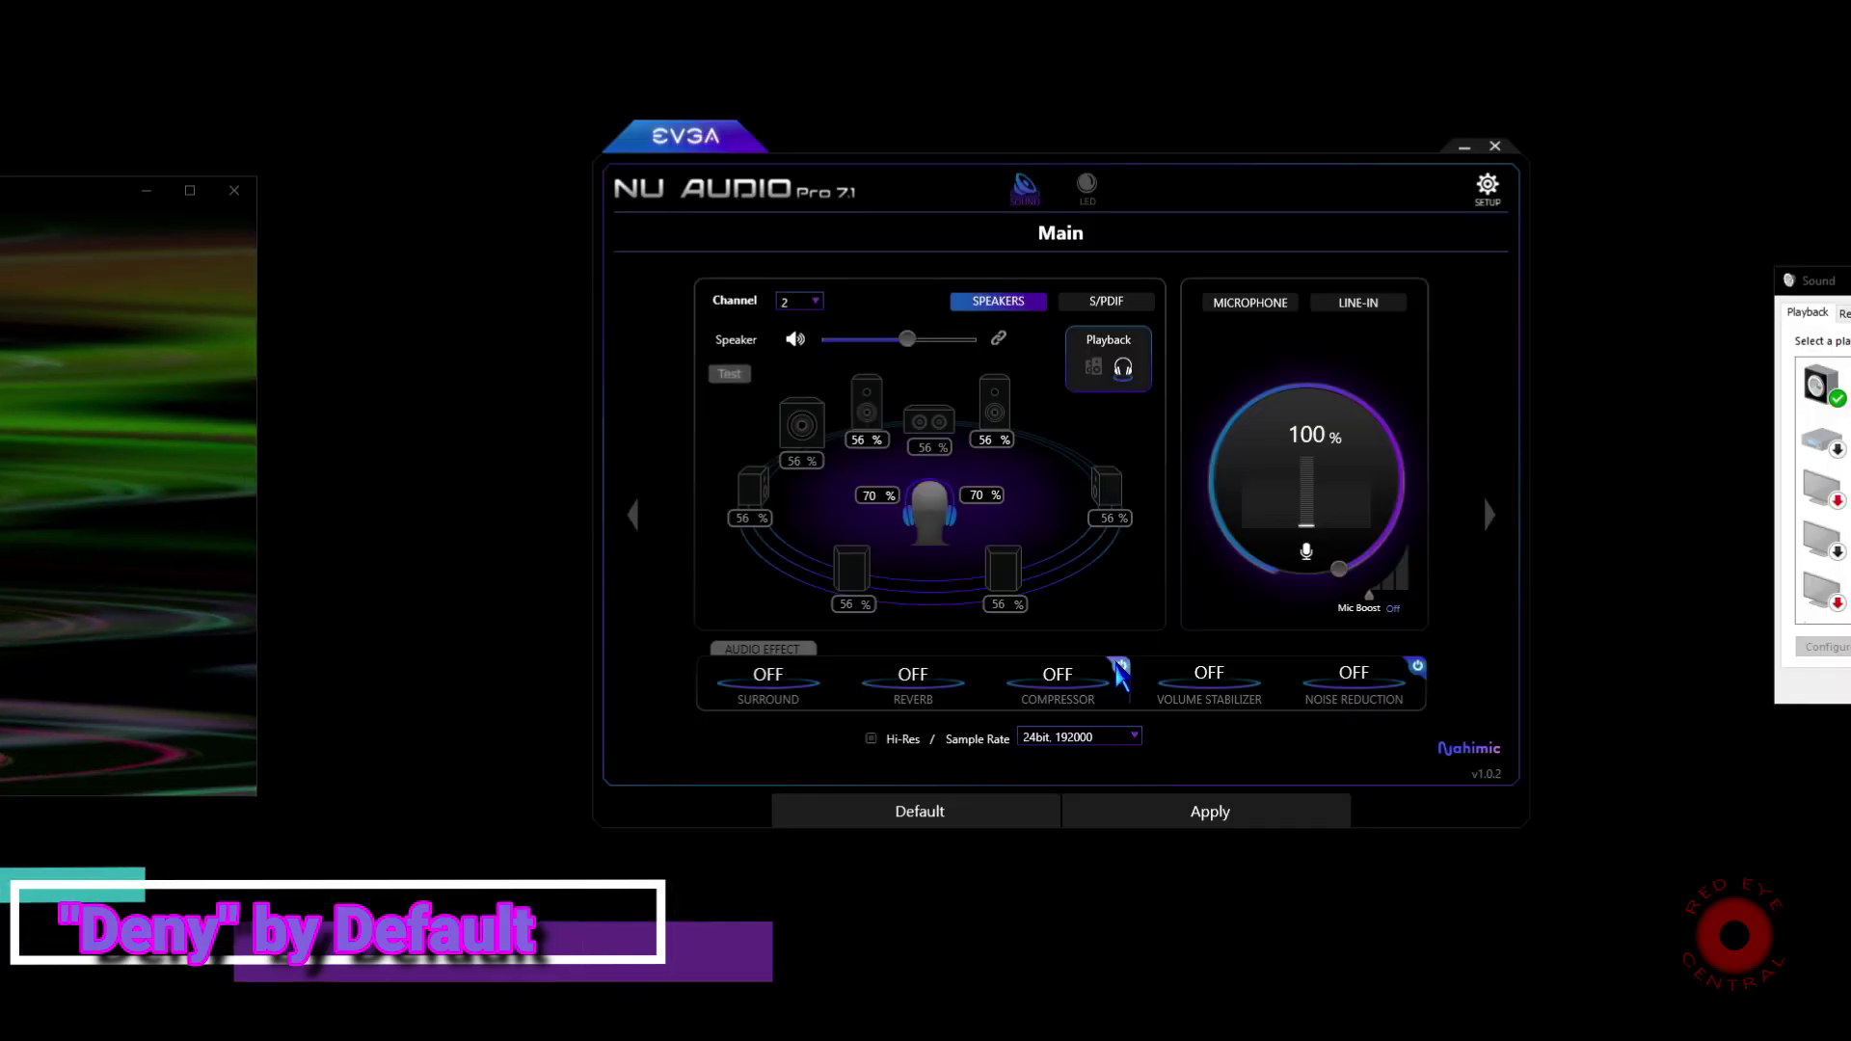
Step through the Setup and Advanced pages, then return to the Main sound page
left_click(1490, 186)
left_click(1487, 515)
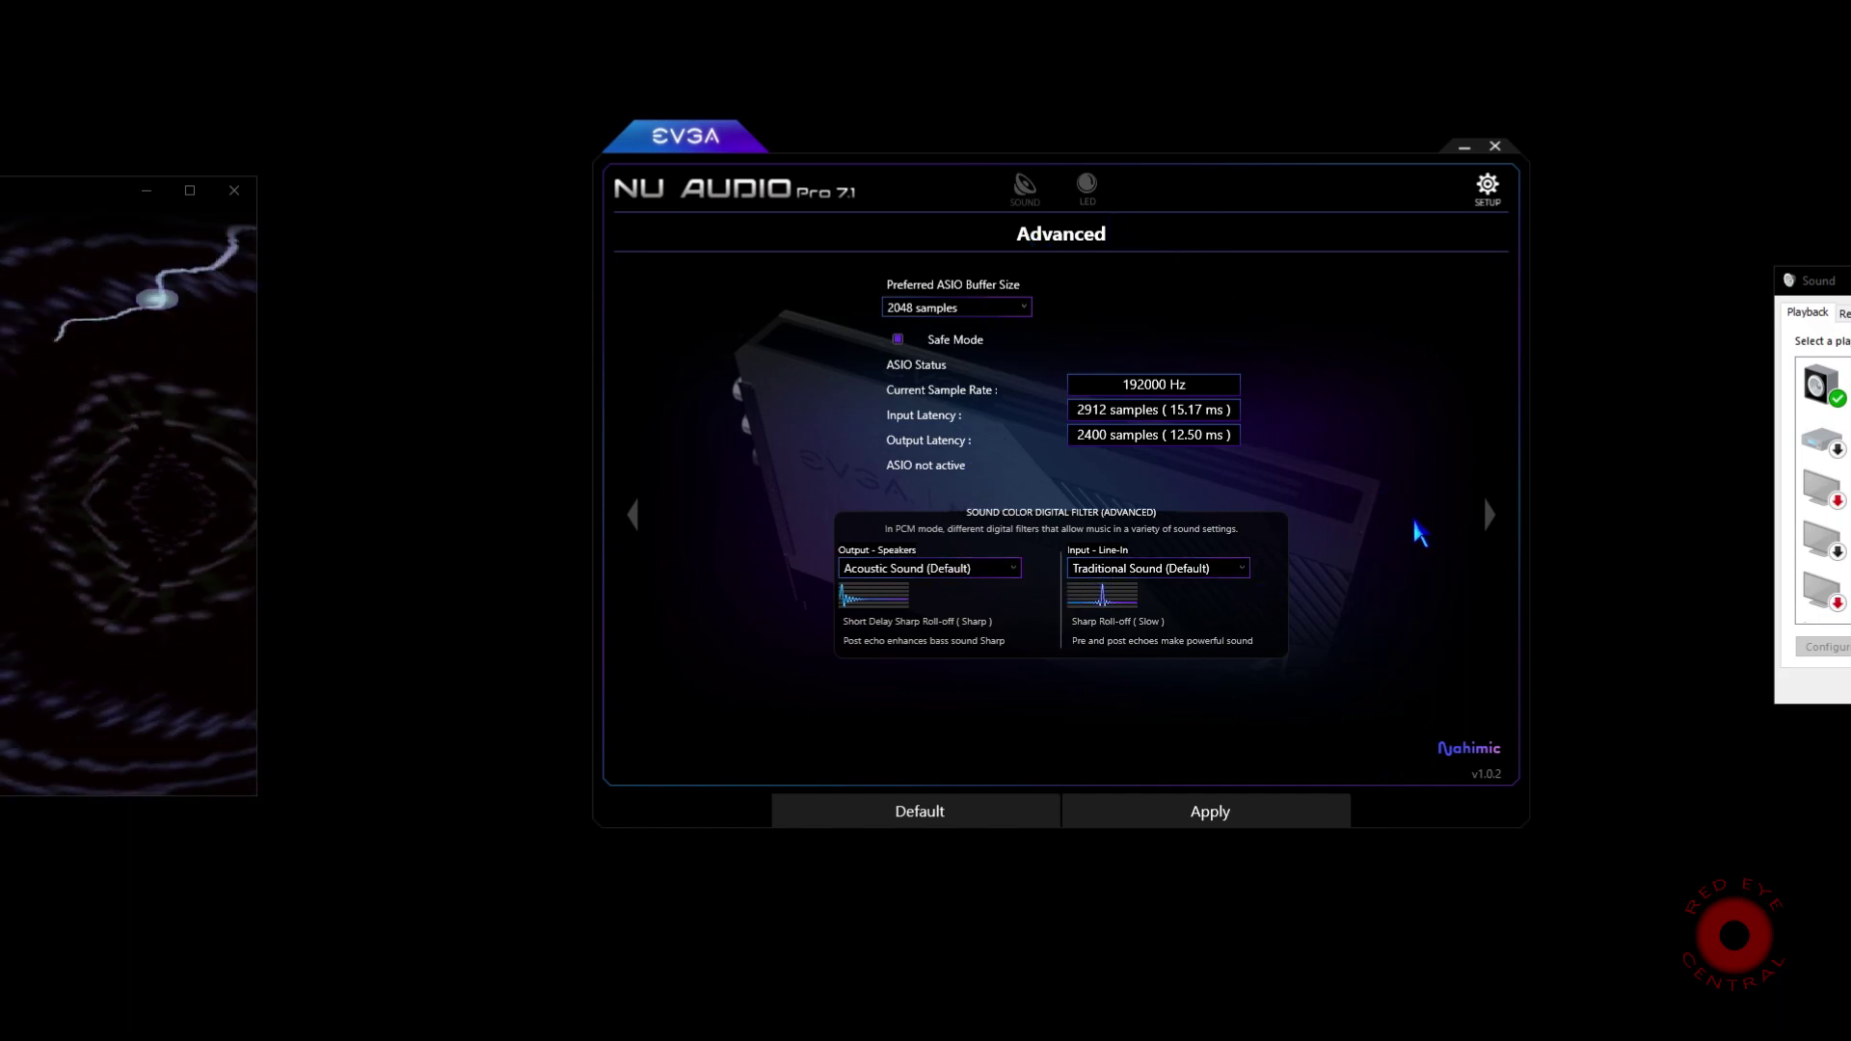
left_click(1489, 515)
left_click(1486, 188)
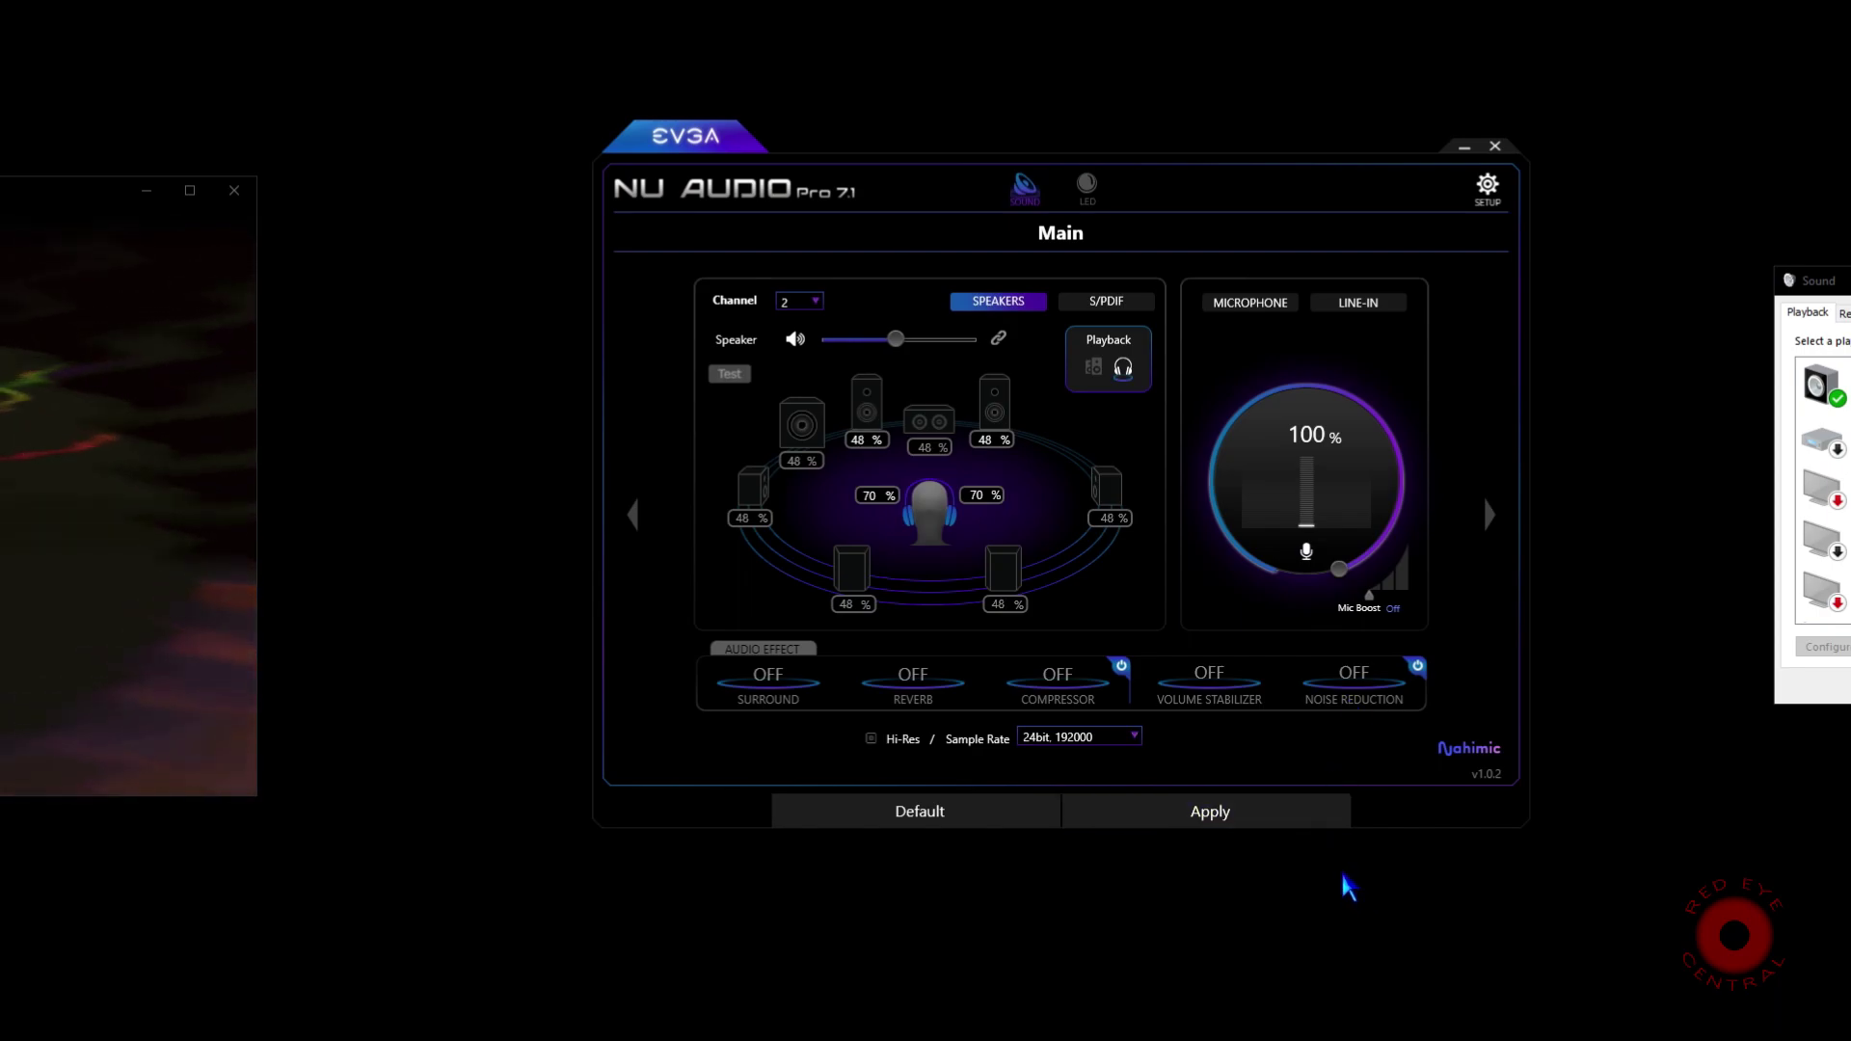
Set the speaker level to 58% and go to the My Favorite presets page
key("XF86AudioRaiseVolume")
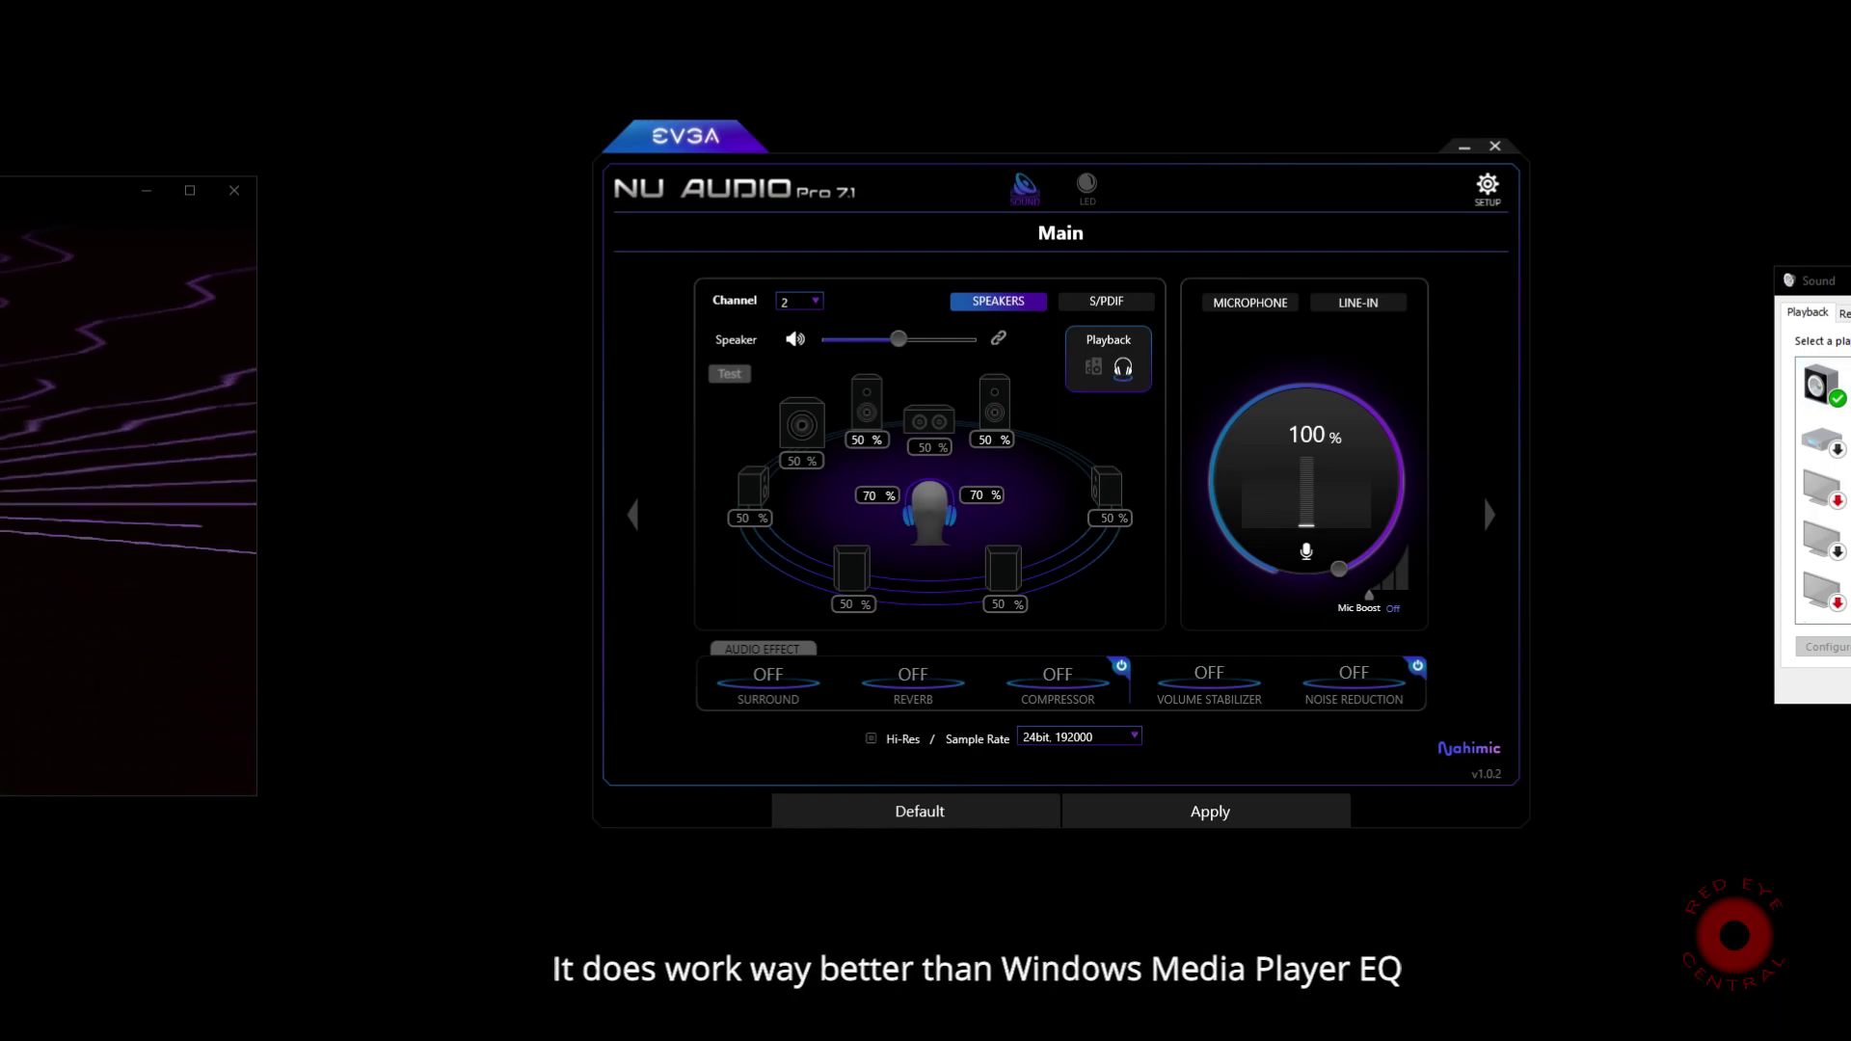
key("XF86AudioRaiseVolume")
key("XF86AudioRaiseVolume")
key("XF86AudioRaiseVolume")
key("XF86AudioRaiseVolume")
key("XF86AudioRaiseVolume")
key("XF86AudioLowerVolume")
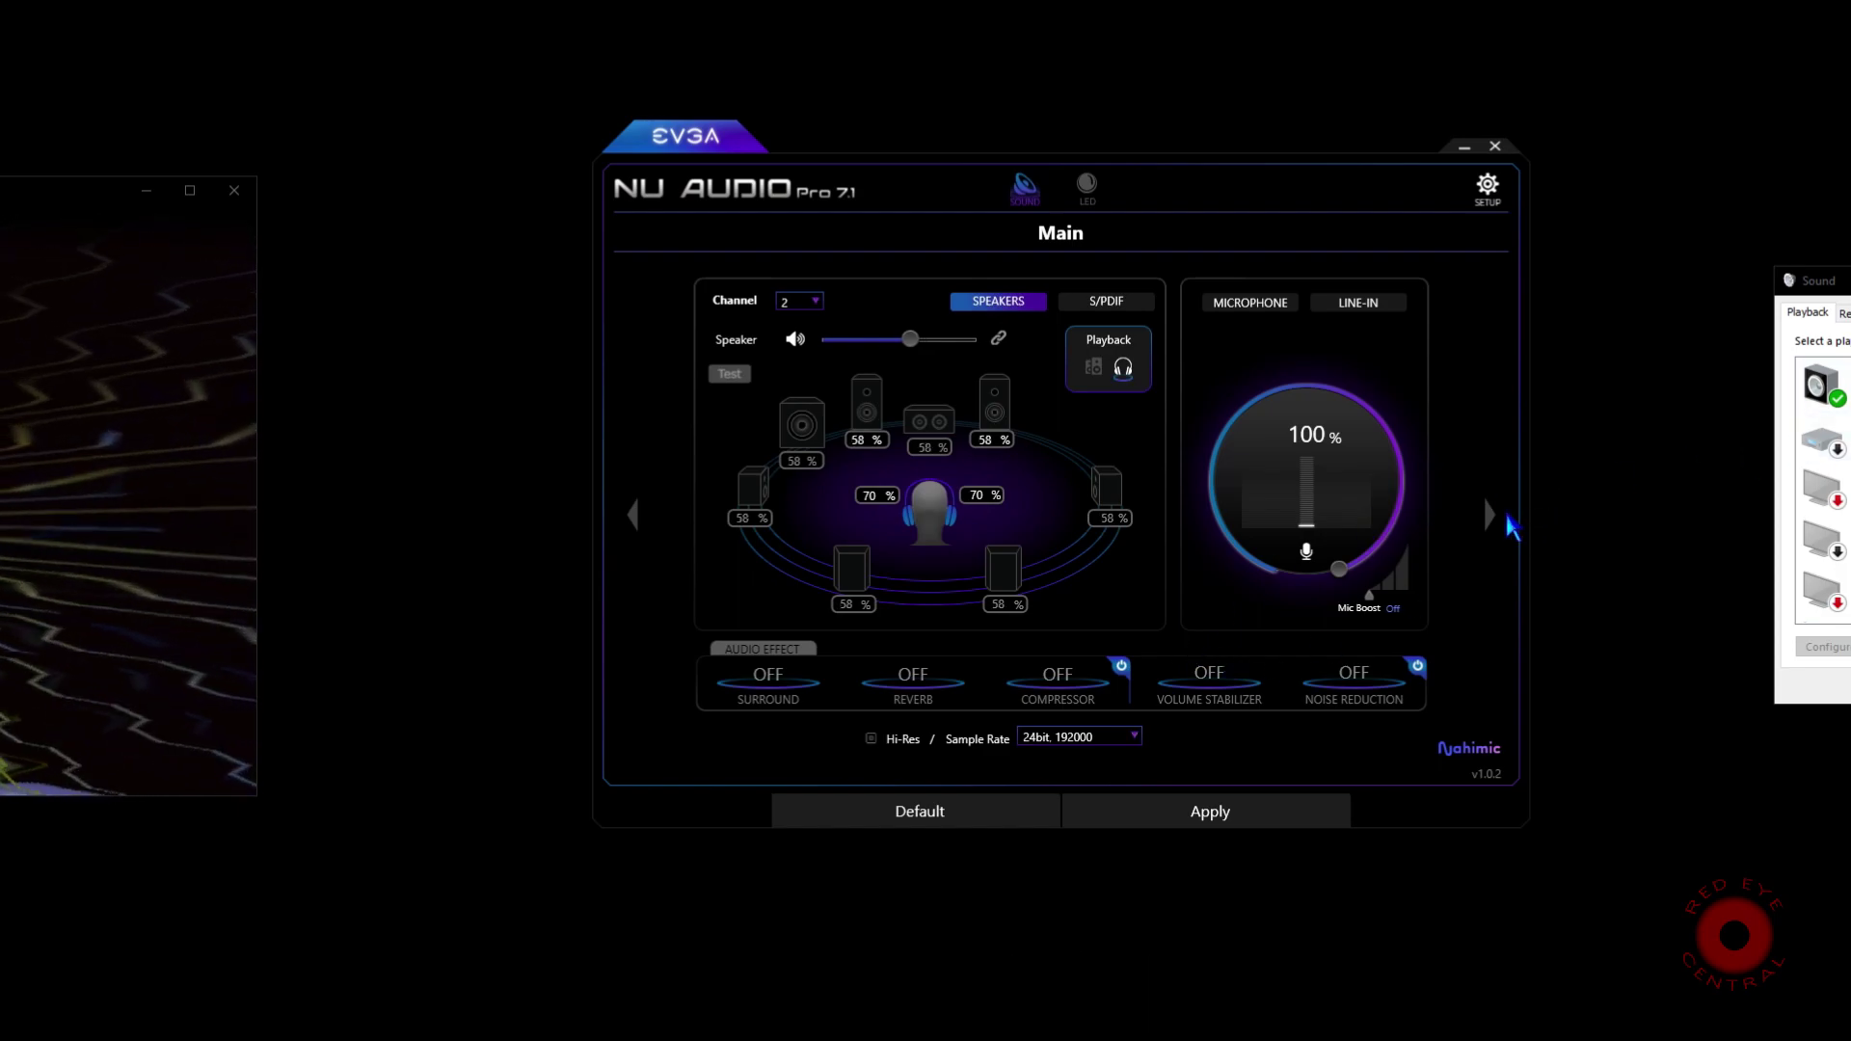
left_click(1490, 516)
Turn on Bass Boost, view the Speakers enhancements, and expand EVGA_NahimicAPI 64-bit in Apps
left_click(1014, 737)
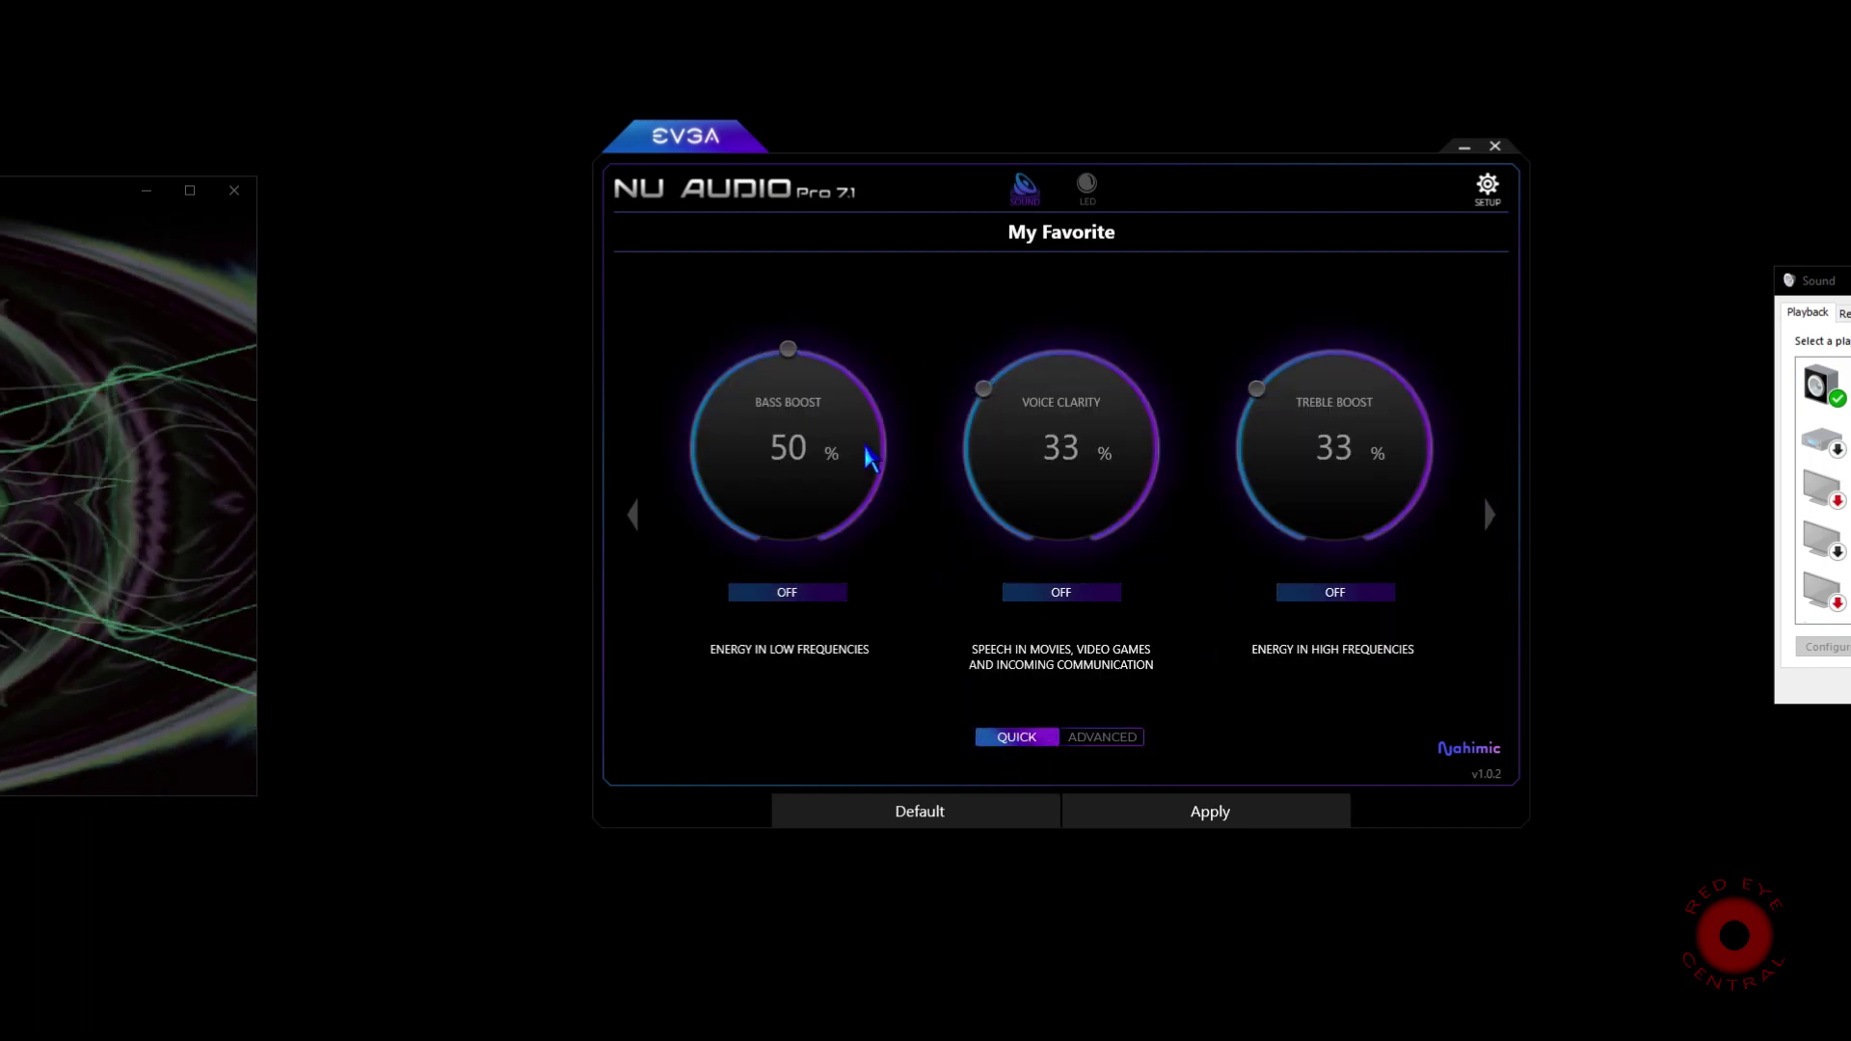
left_click(819, 592)
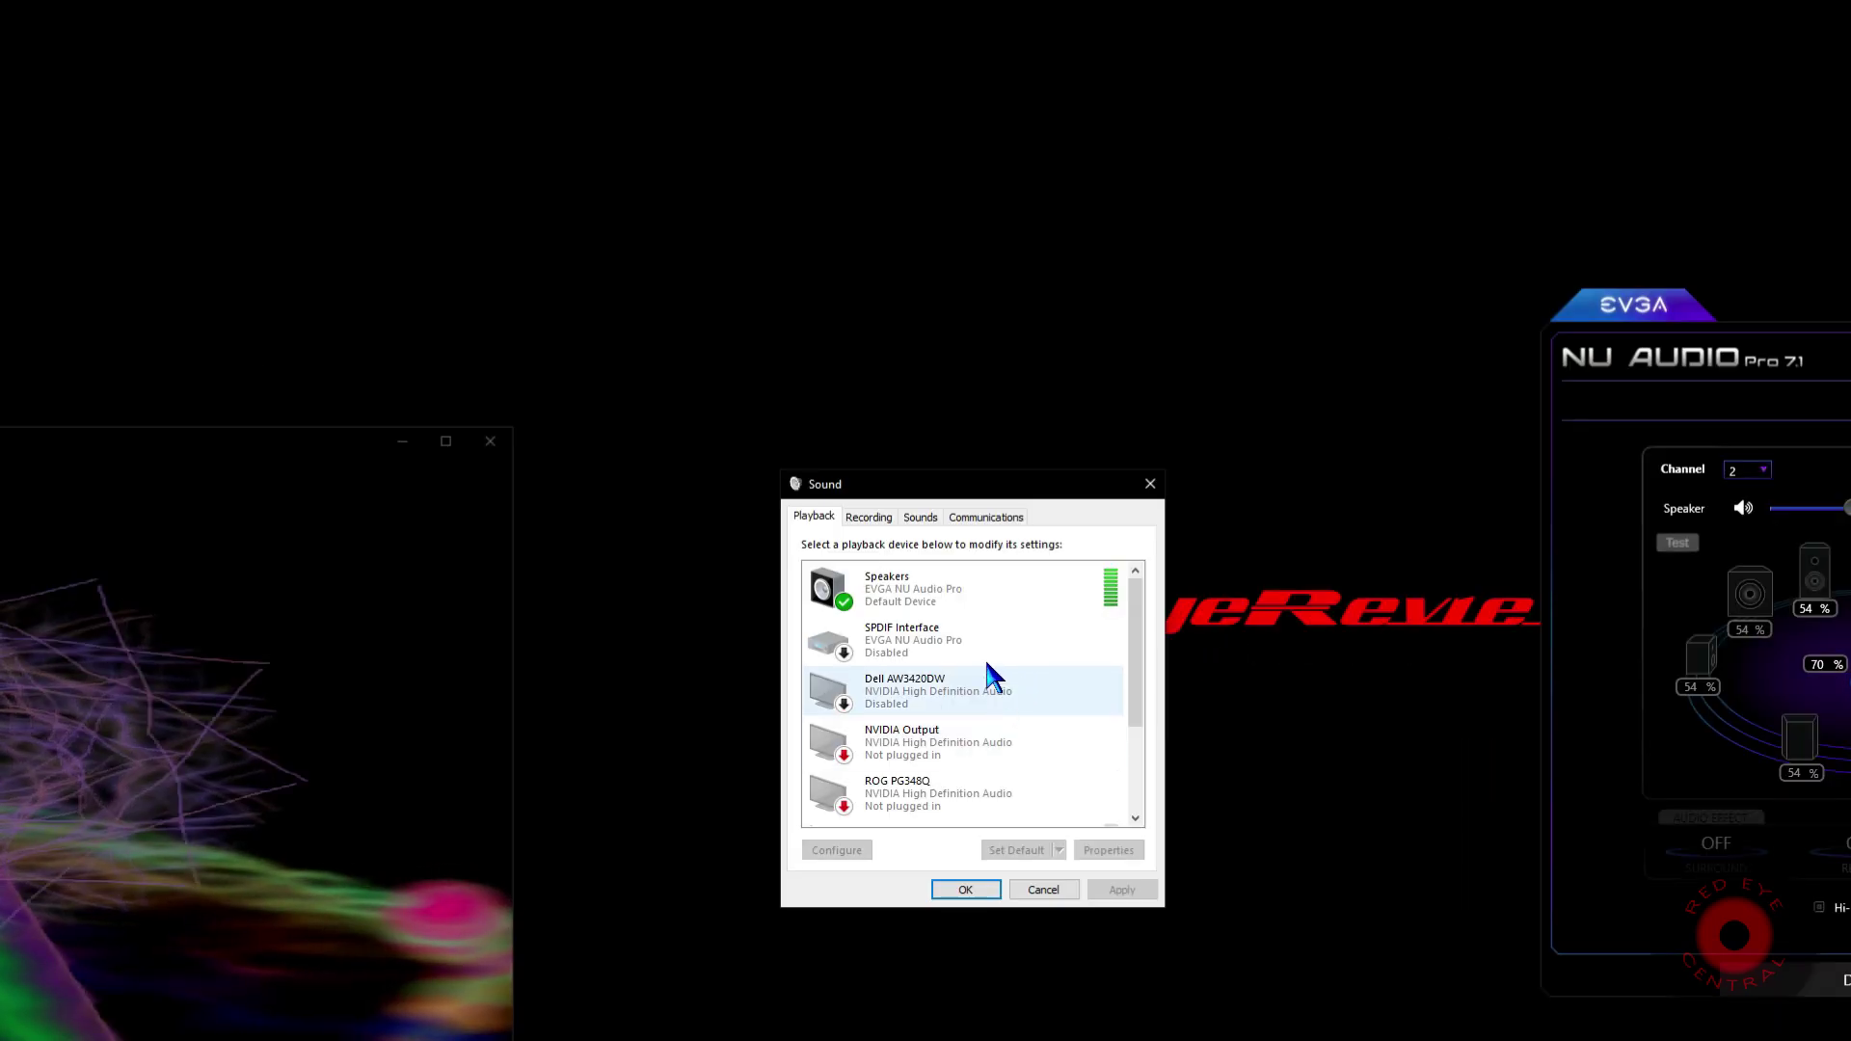
double_click(914, 586)
left_click(947, 589)
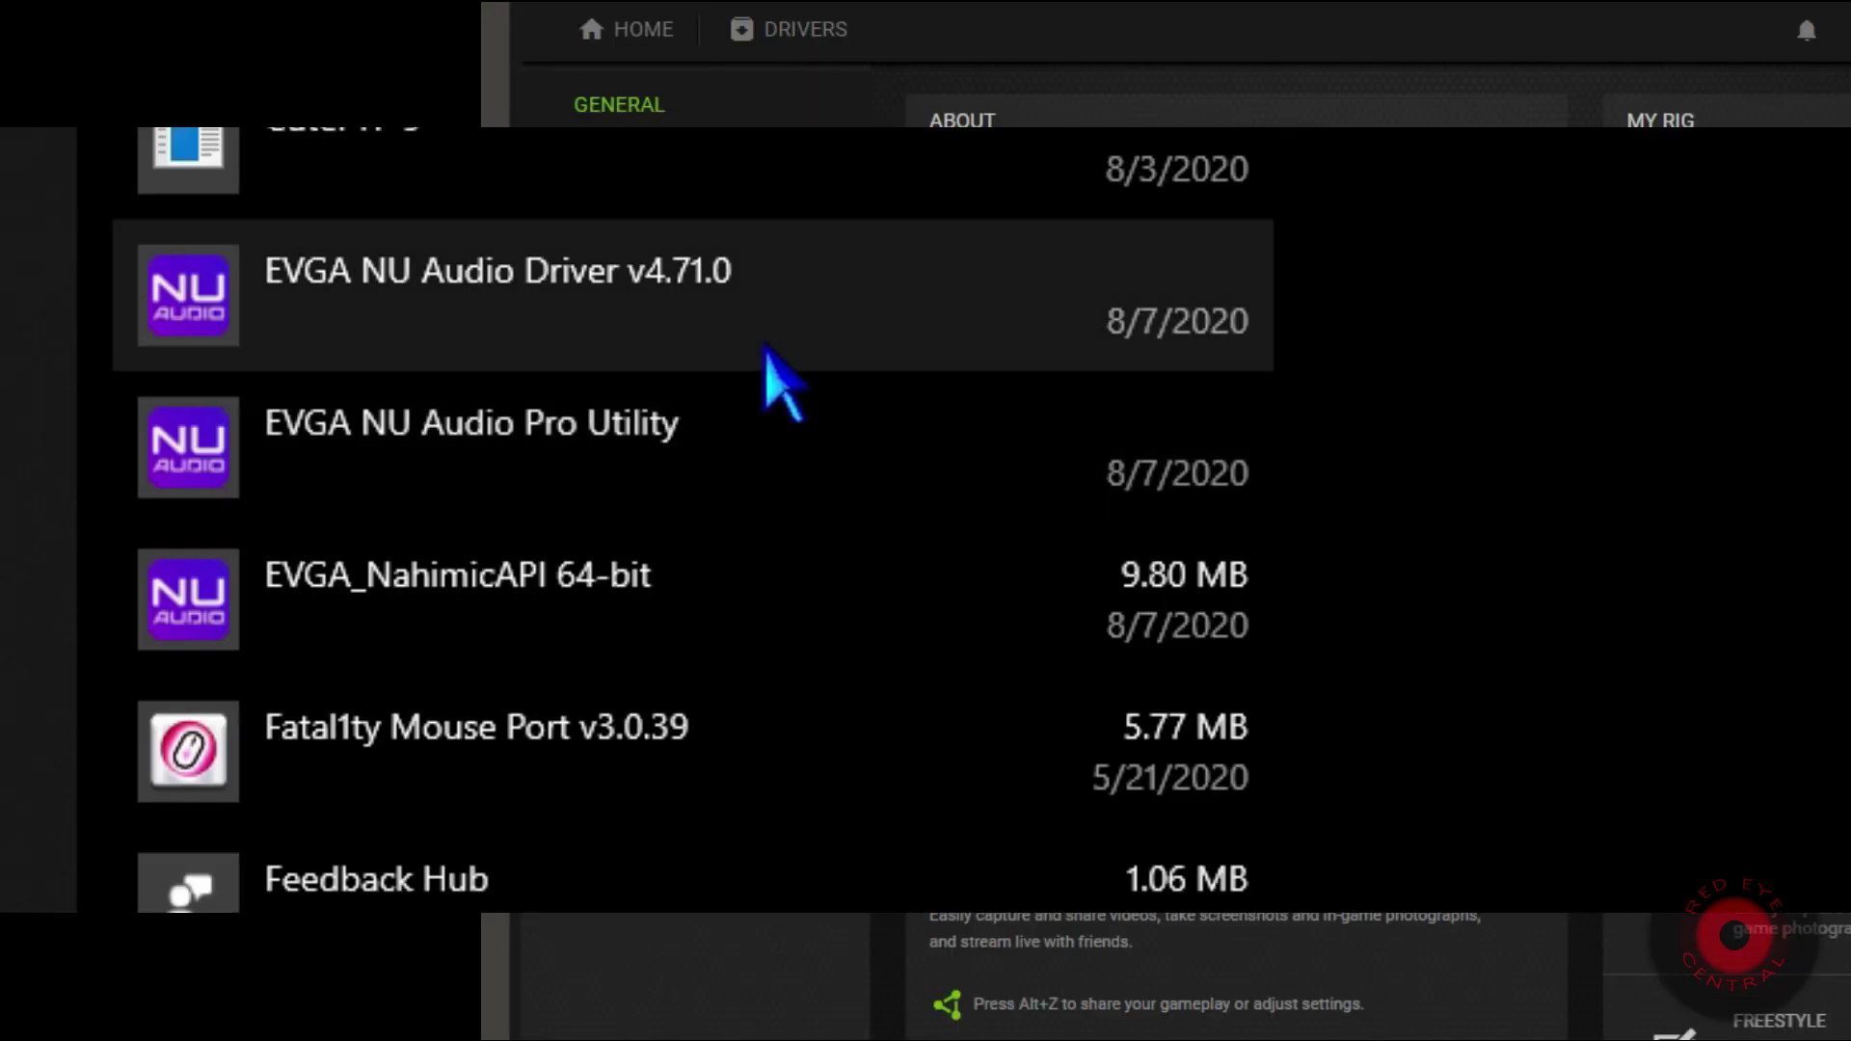
left_click(797, 609)
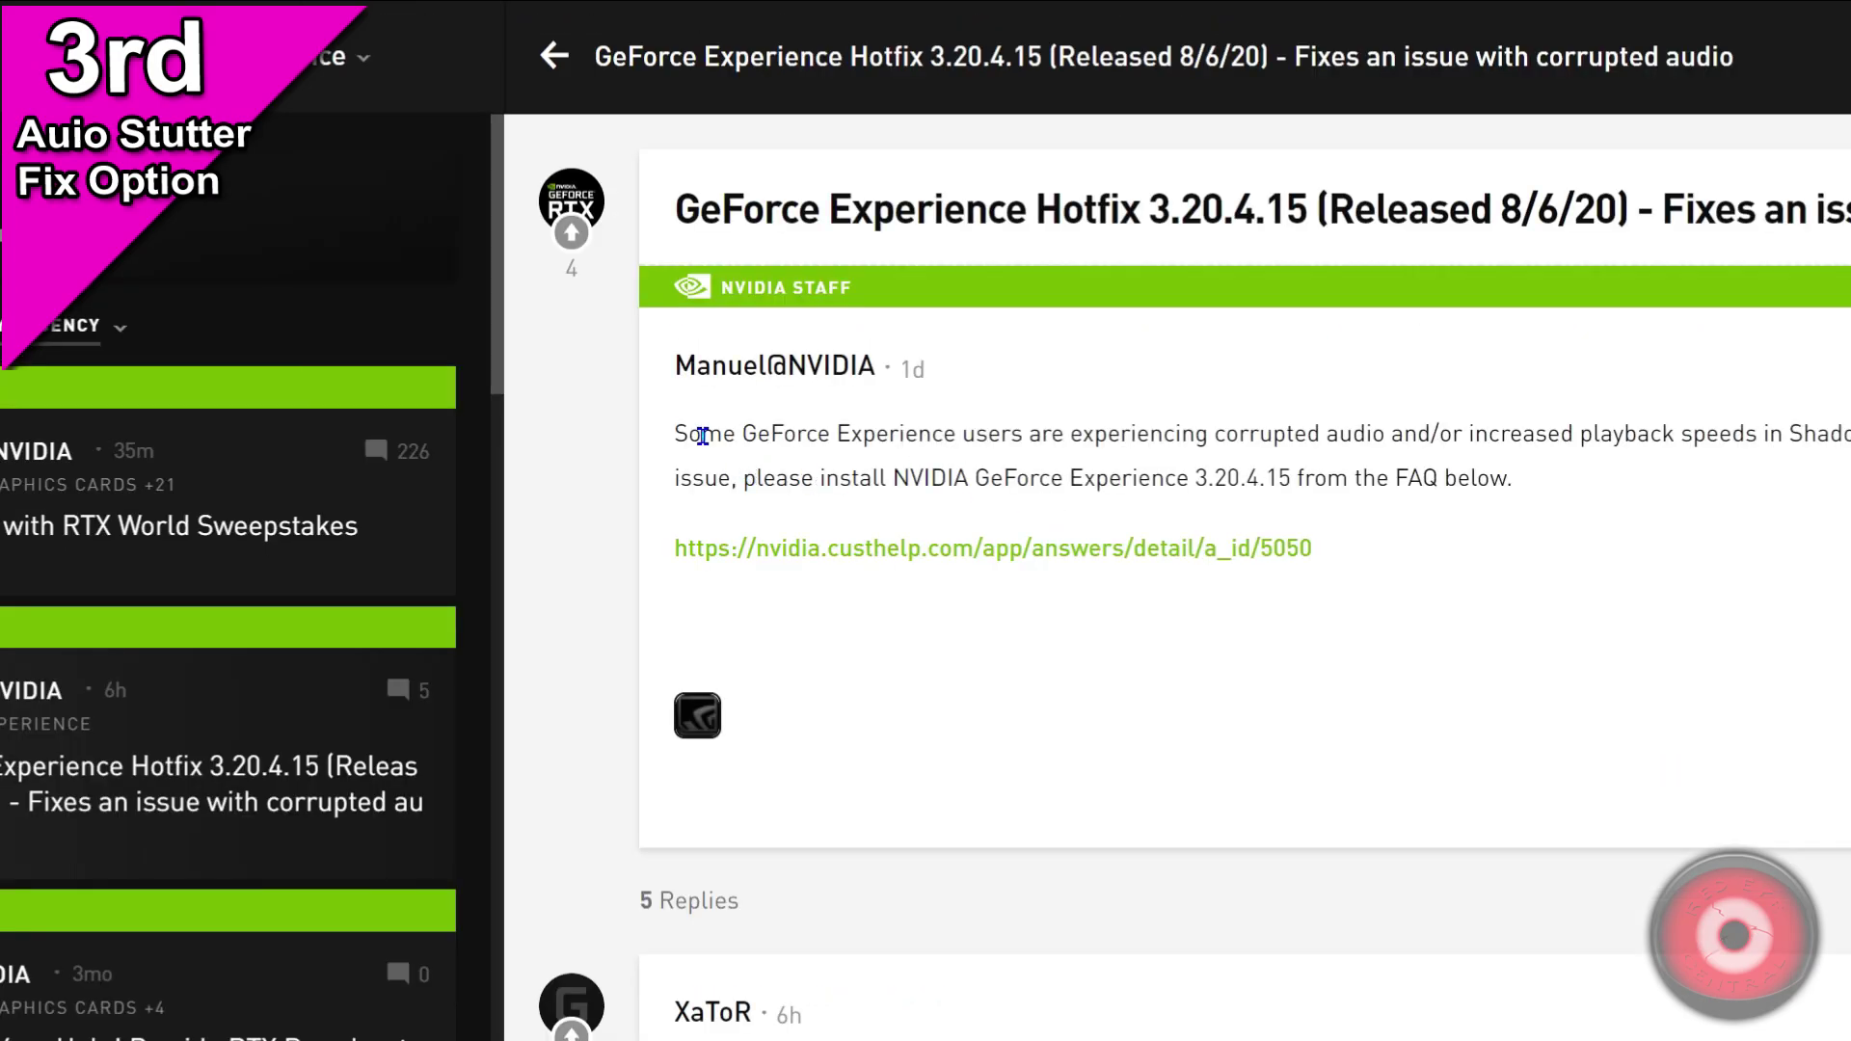
Highlight the hotfix post's paragraph, its install instruction and FAQ link, and version 3.20.4.15
triple_click(703, 436)
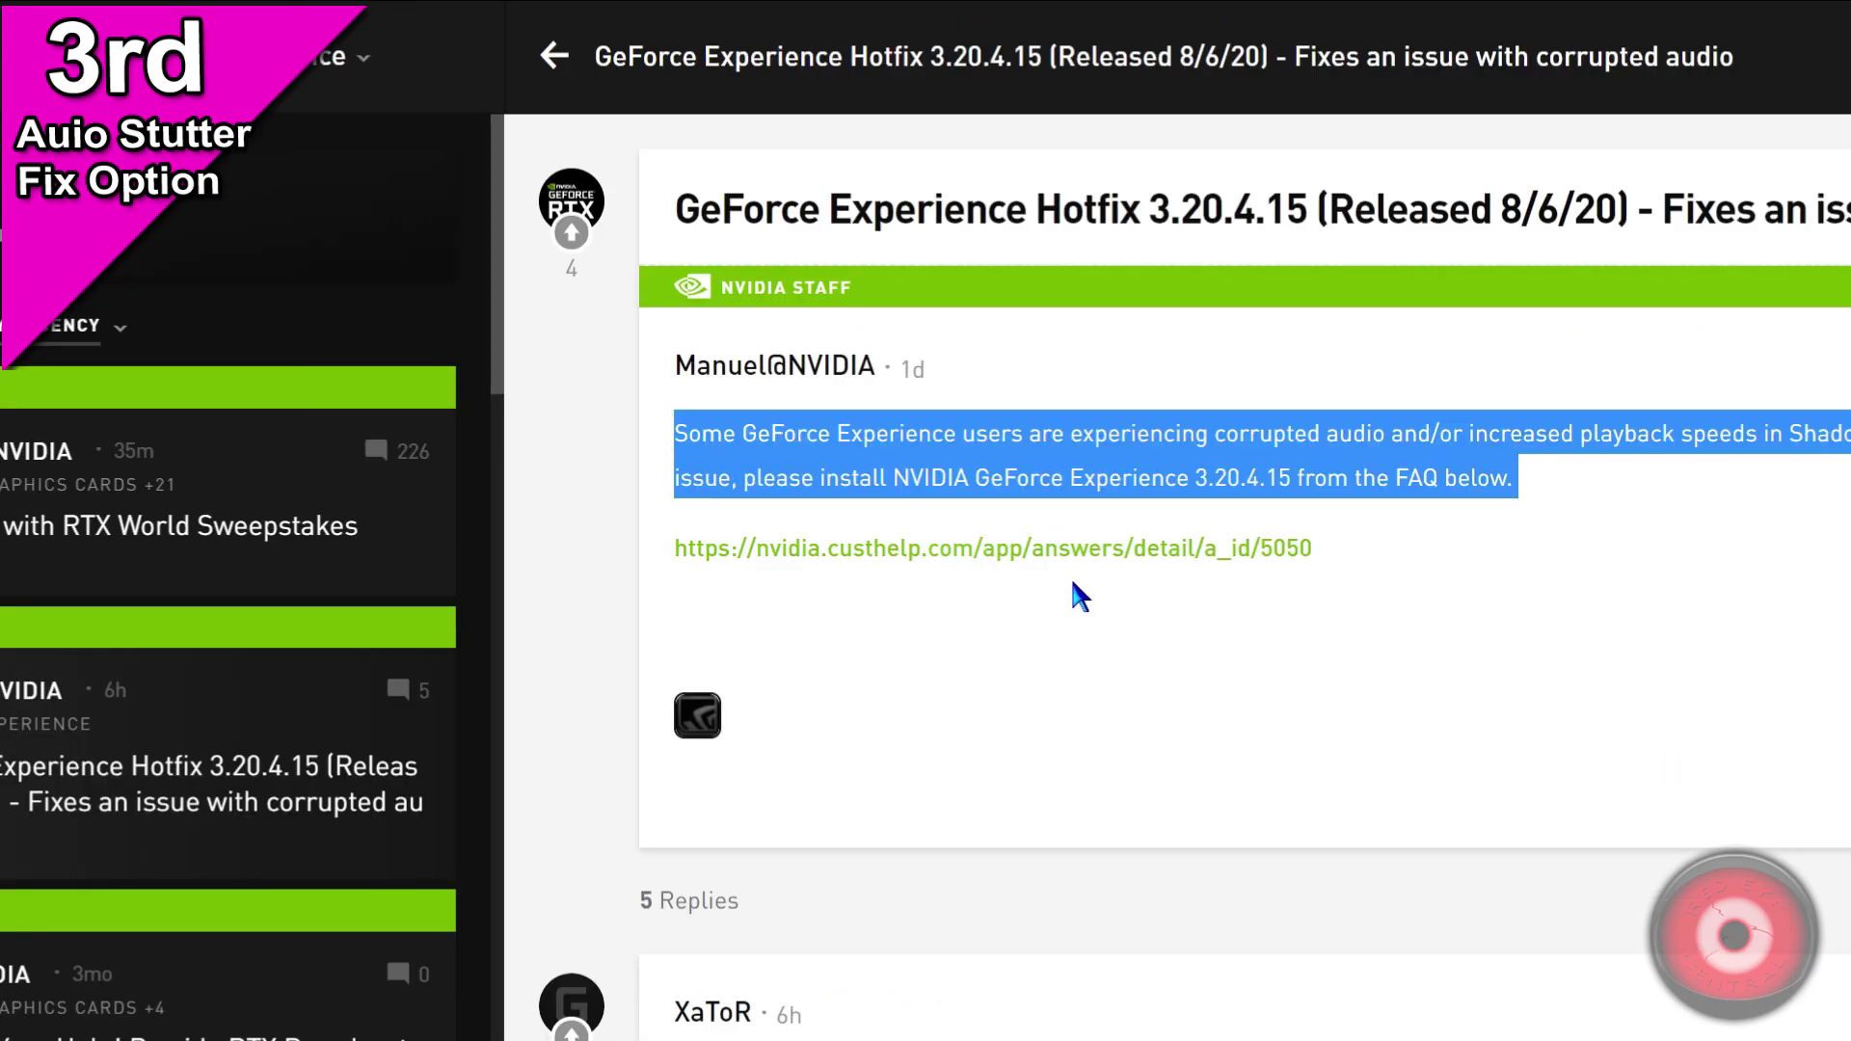
left_click(1681, 578)
left_click_drag(1681, 579, 675, 465)
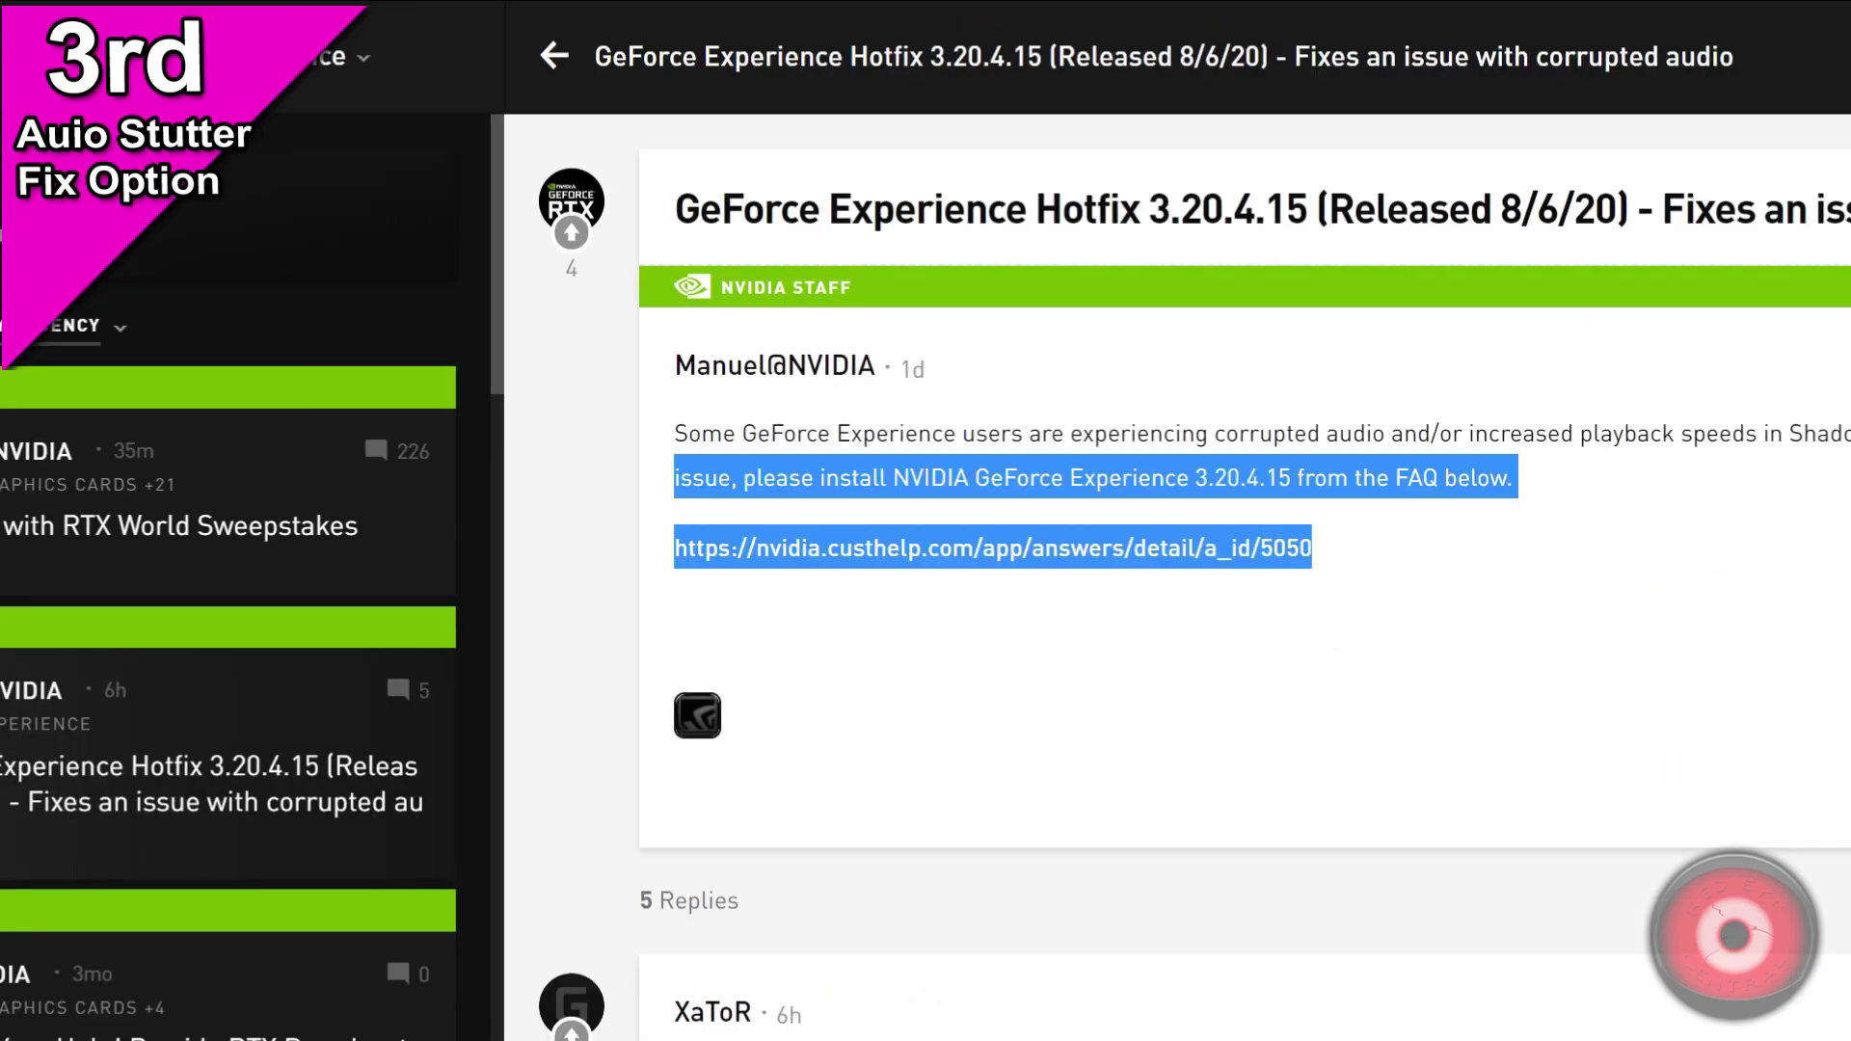
double_click(1209, 474)
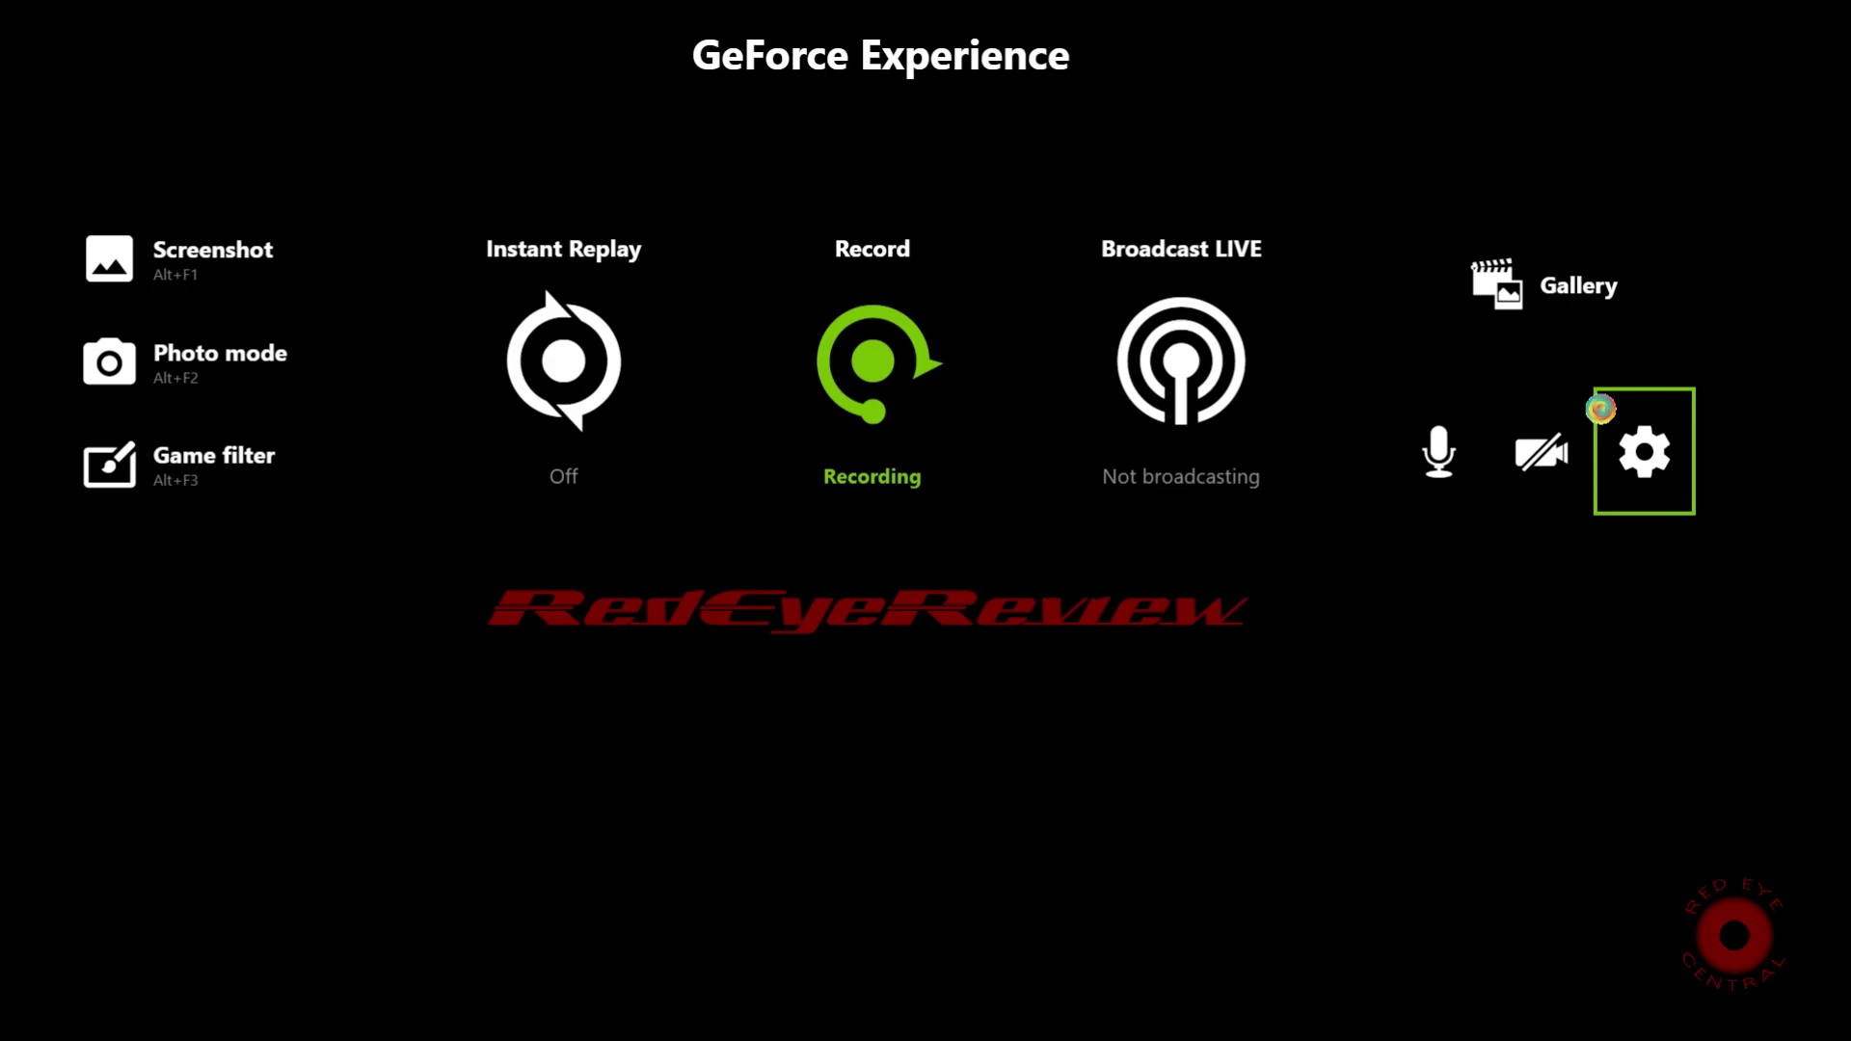
Open GeForce Experience settings from the overlay and show the General page
left_click(1600, 409)
left_click(1644, 463)
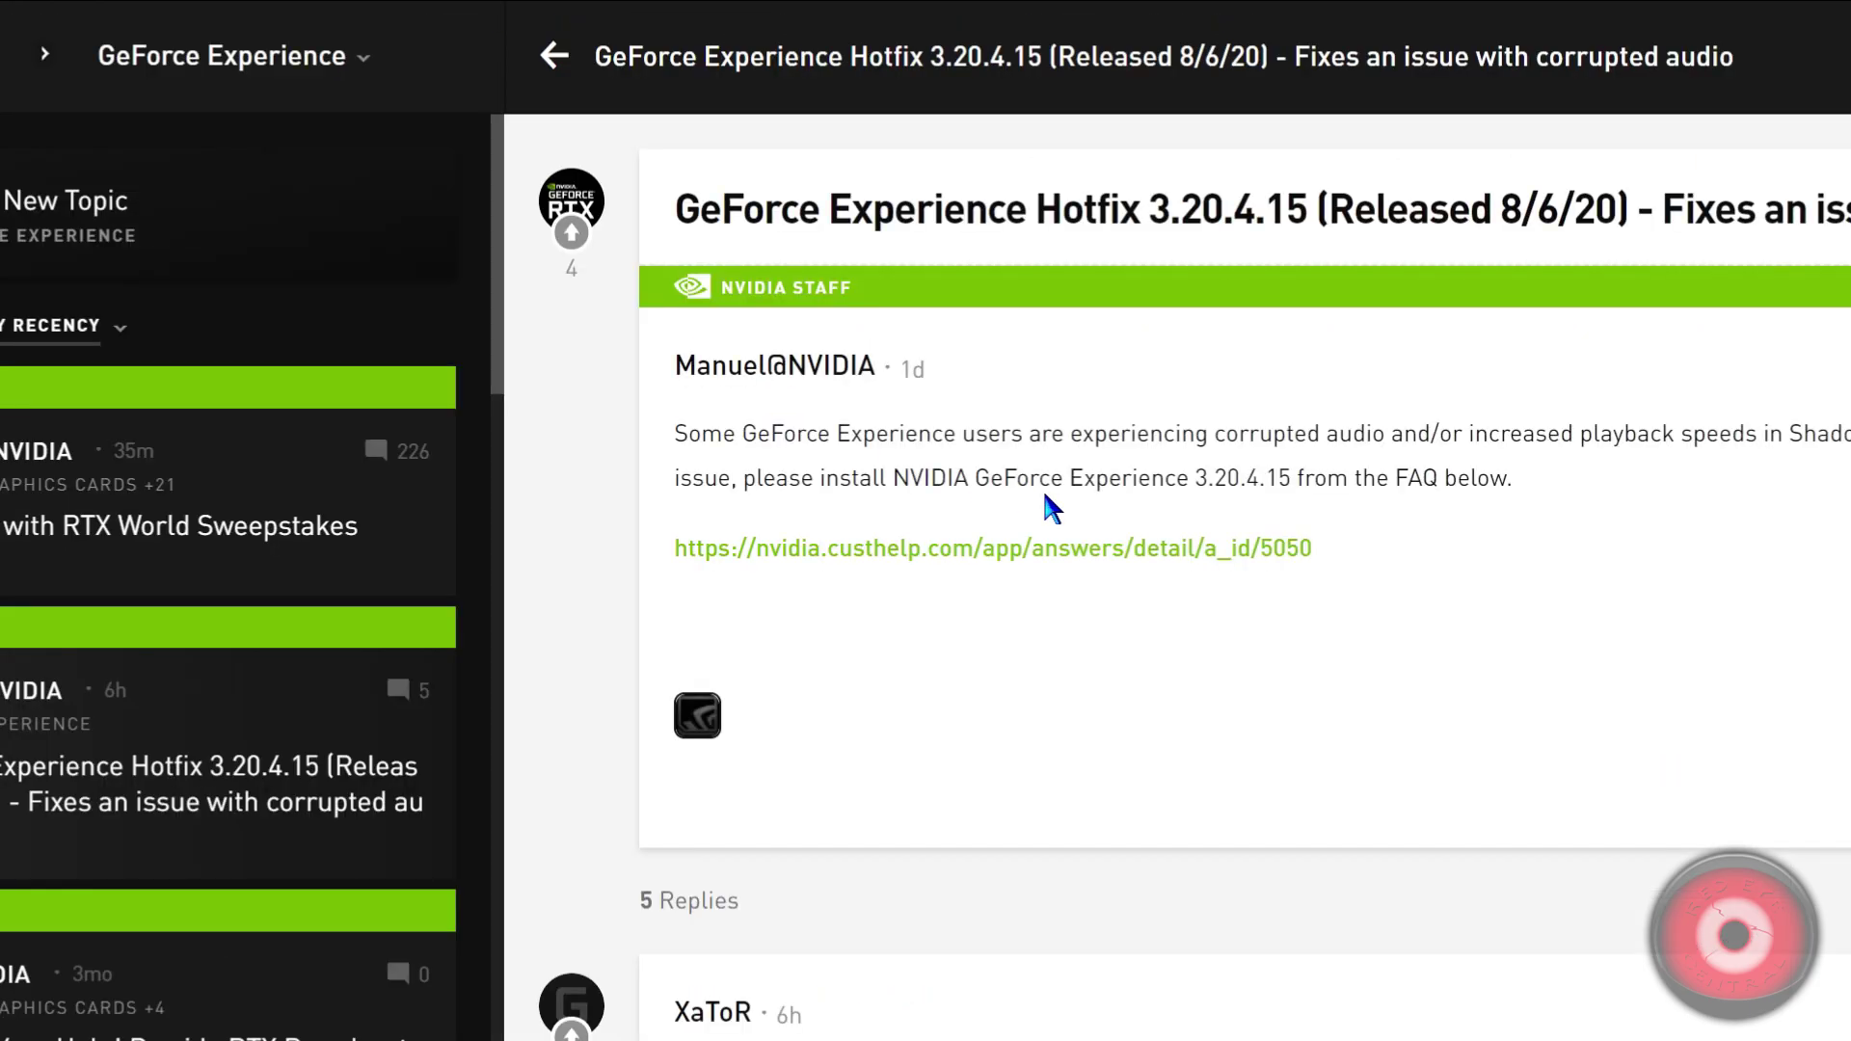
Highlight the hotfix post's install text and version 3.20.4.15, then follow its nvidia.custhelp.com FAQ link
triple_click(703, 436)
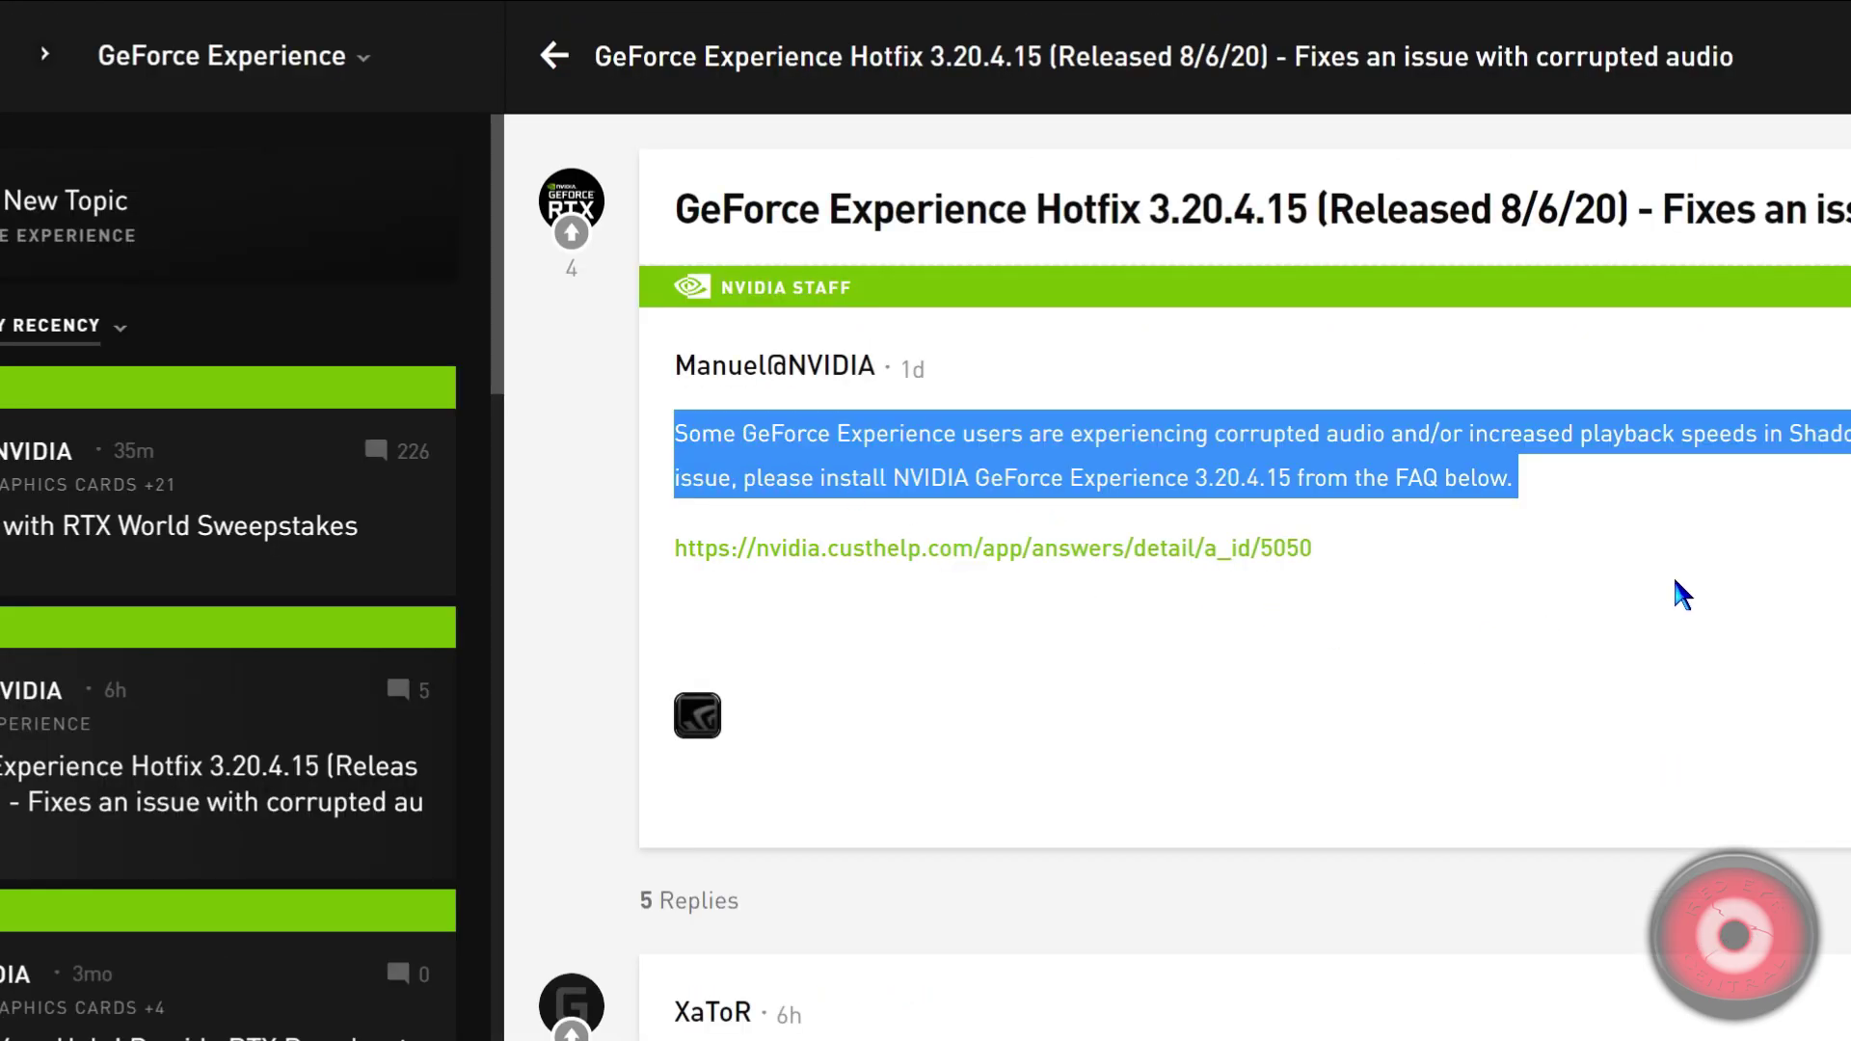
left_click(1832, 530)
left_click_drag(1846, 436, 1846, 578)
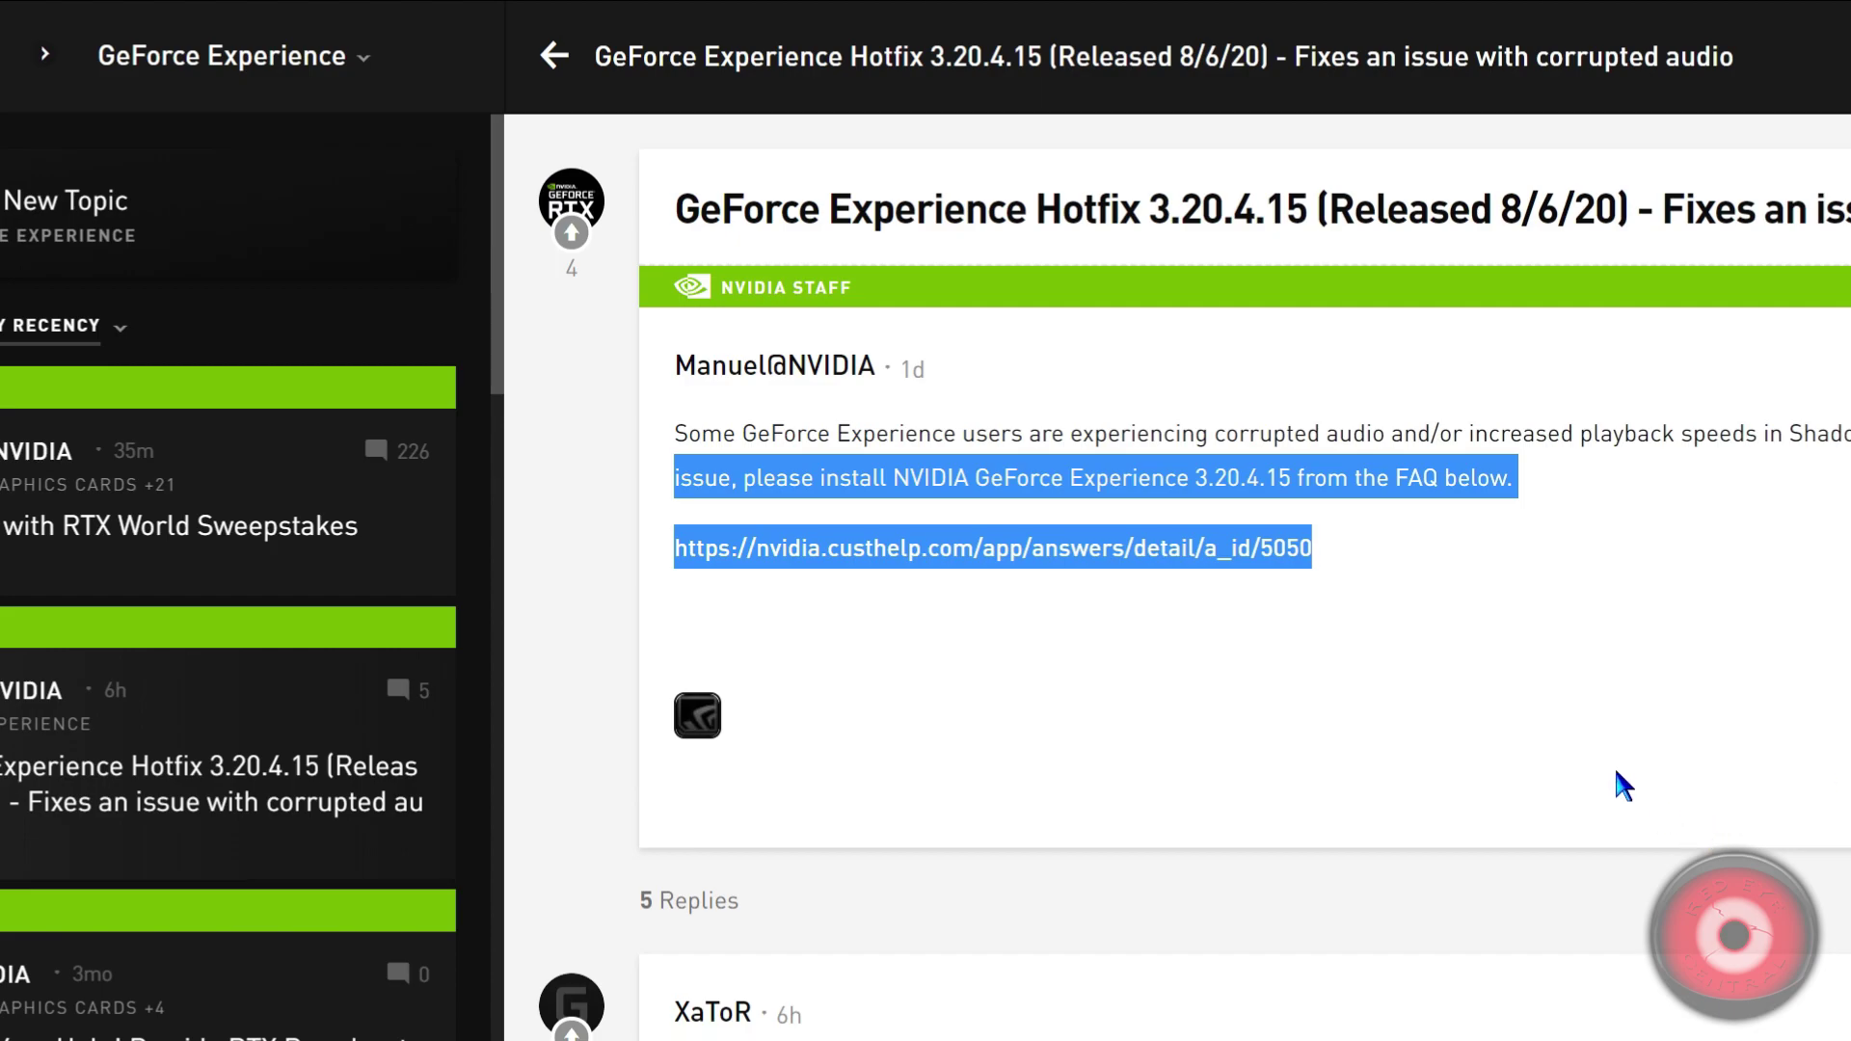
left_click(1232, 482)
double_click(1233, 482)
left_click(1152, 549)
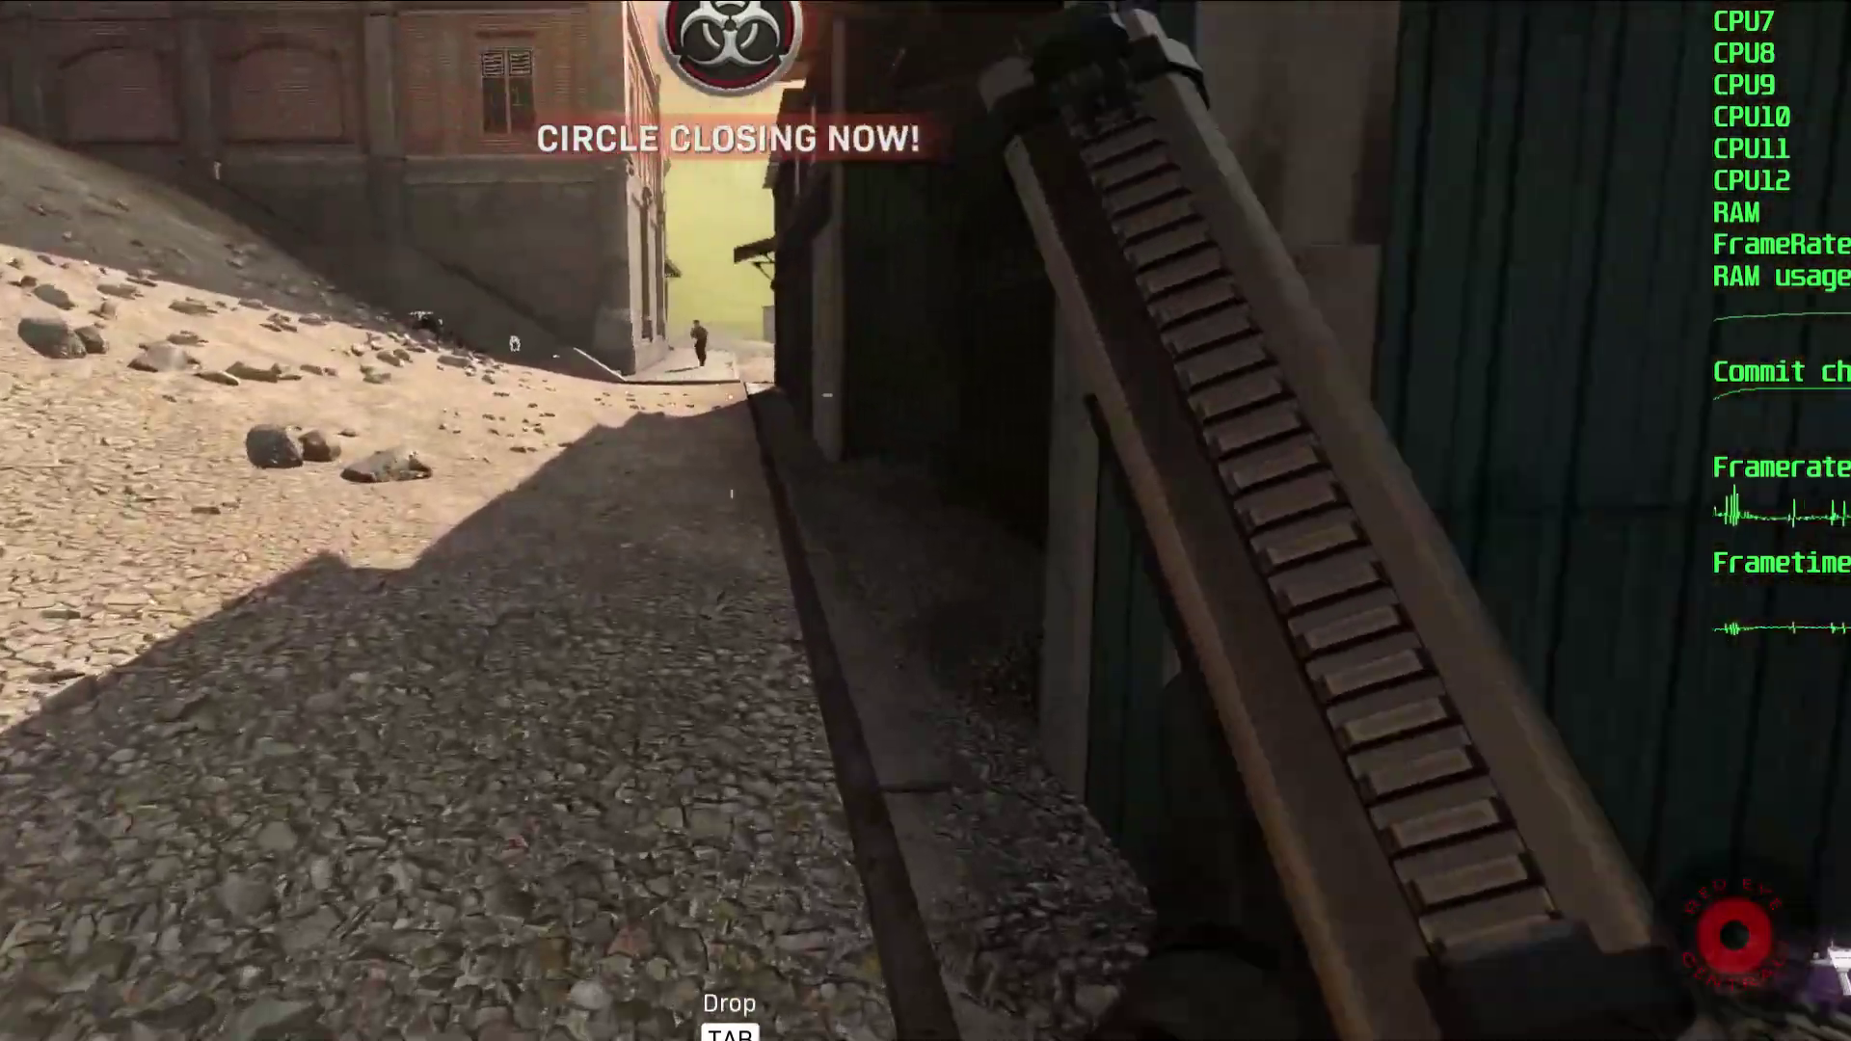
Switch to the optic-sighted rifle, shoot the approaching enemy, and open the door out
key("1")
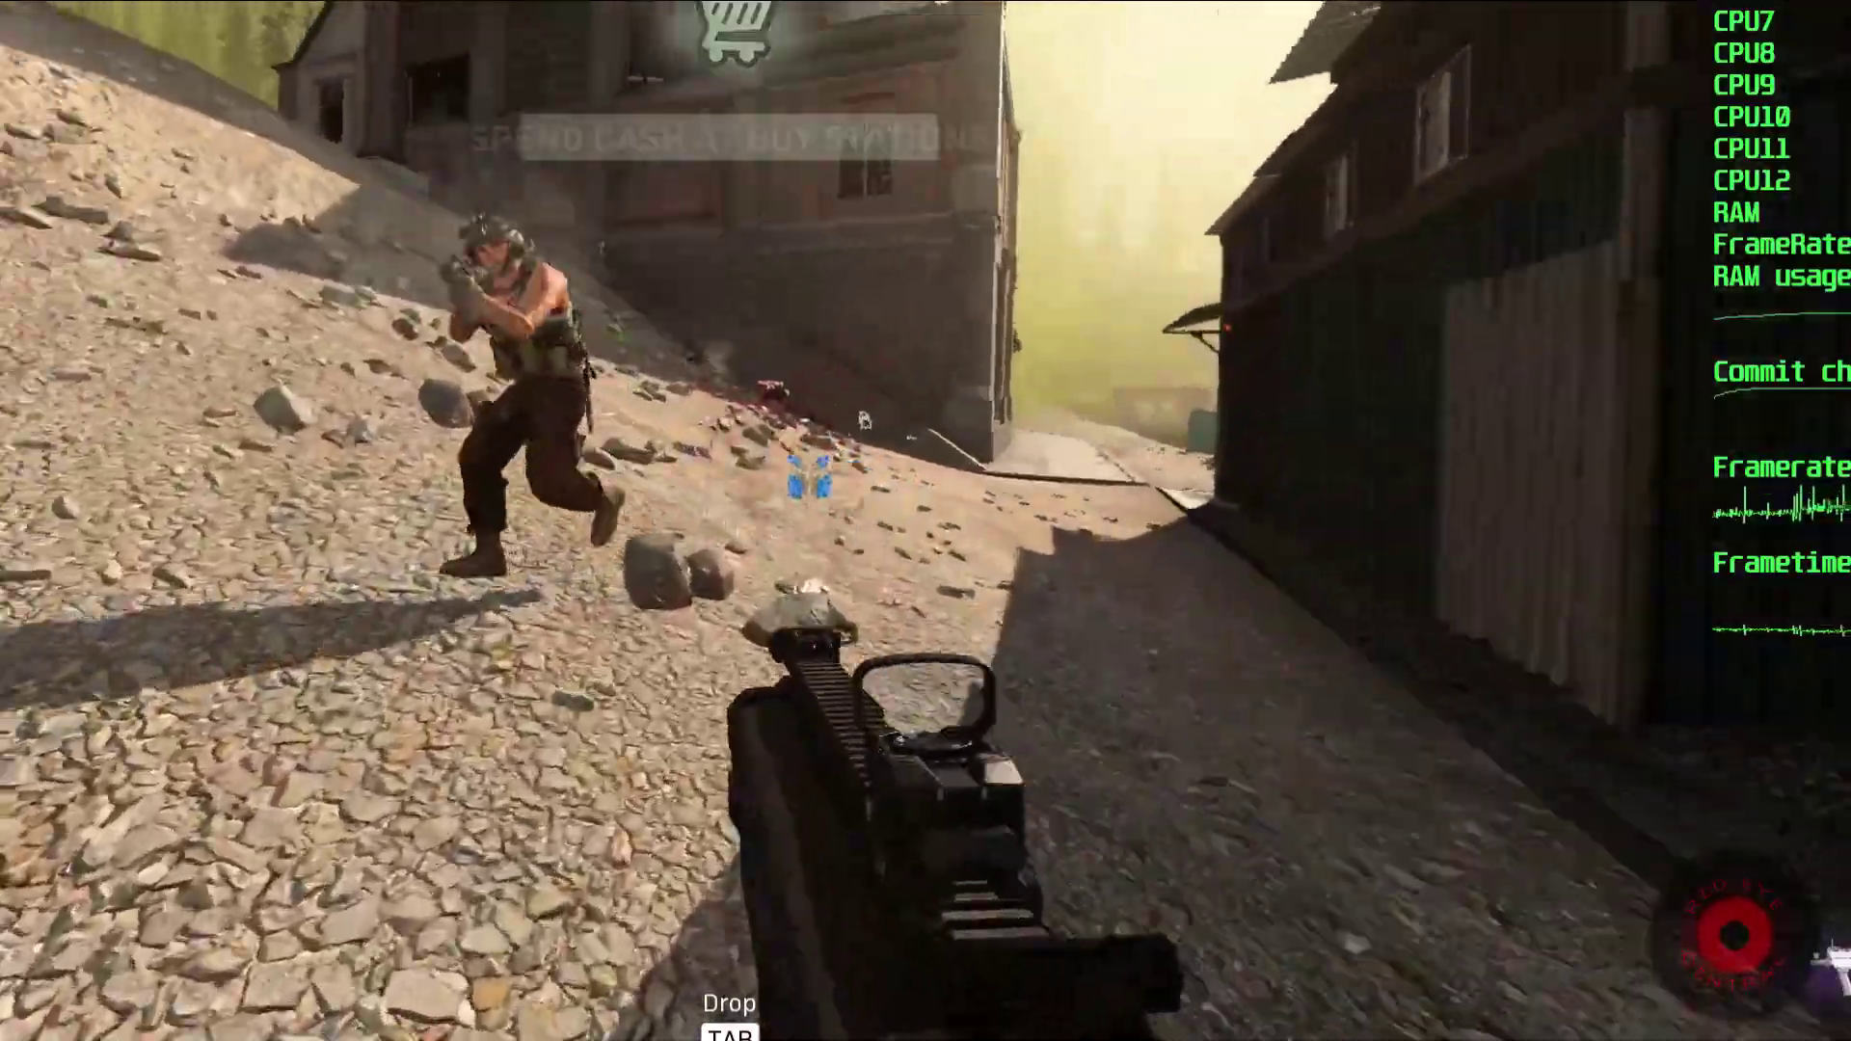
left_click(925, 521)
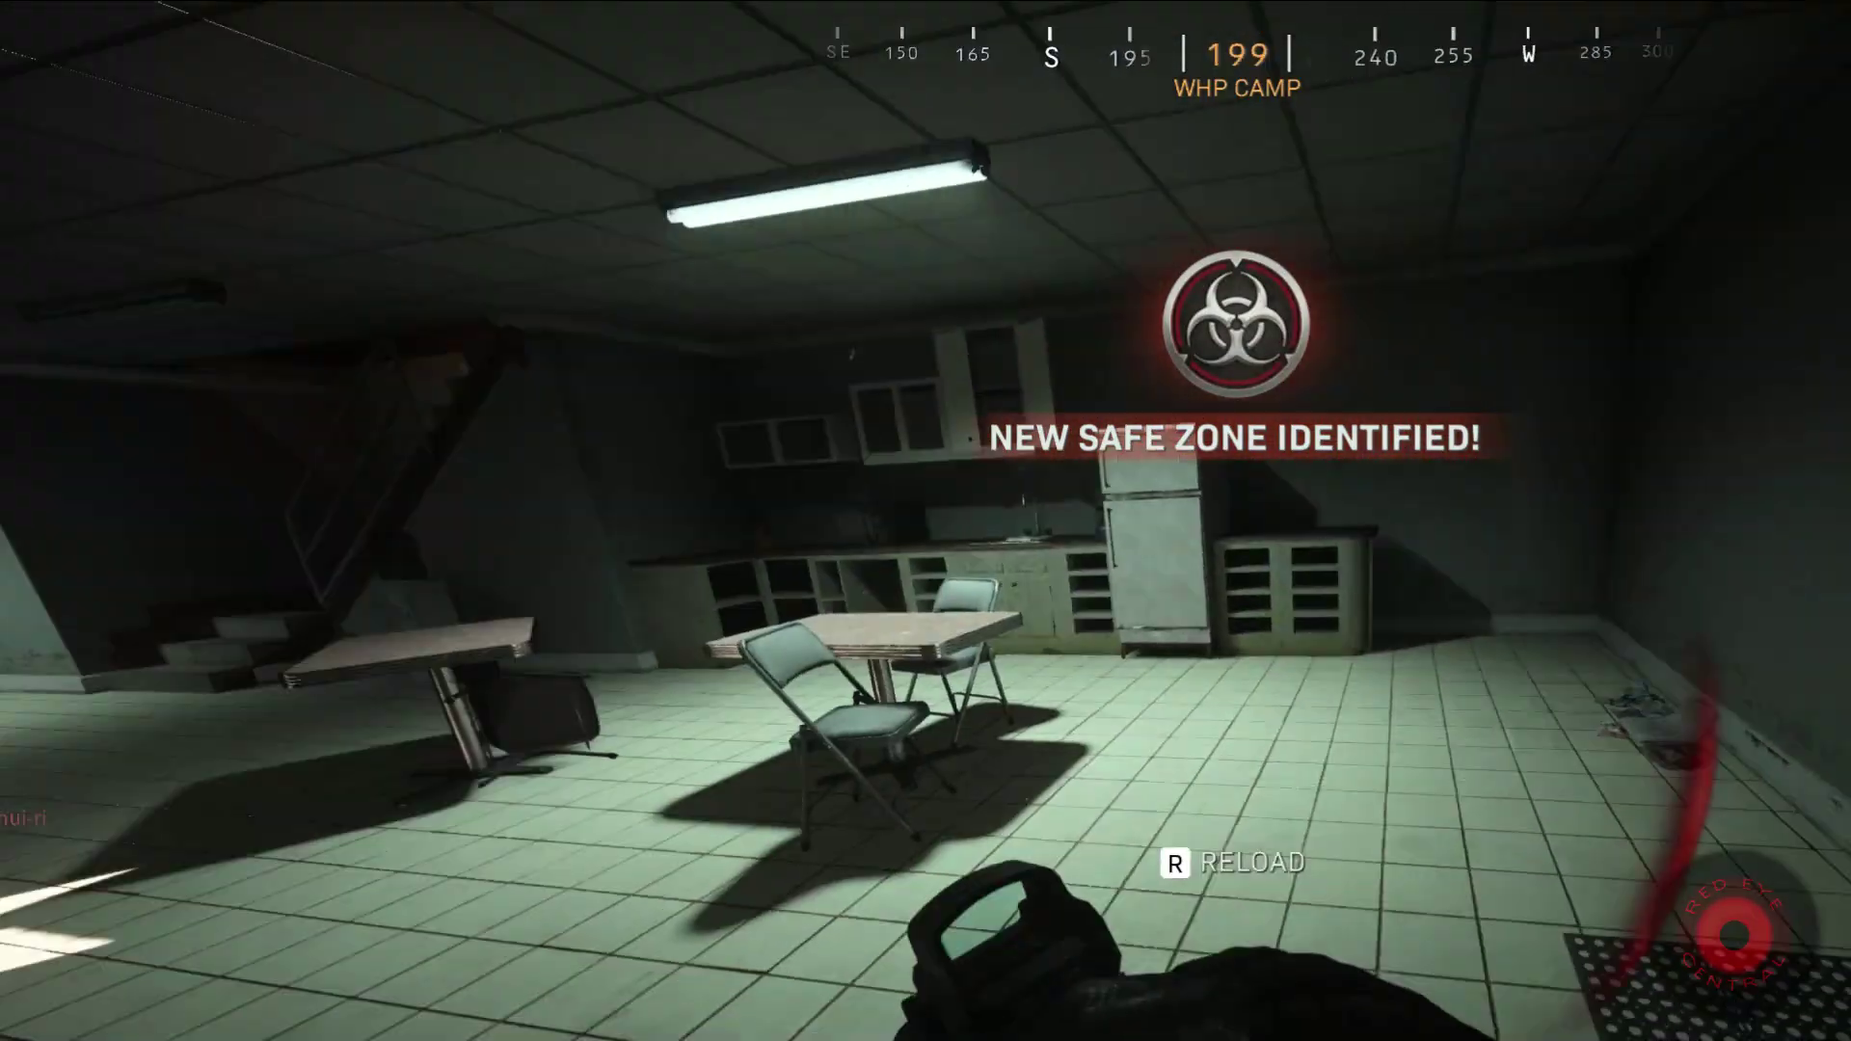
key("f")
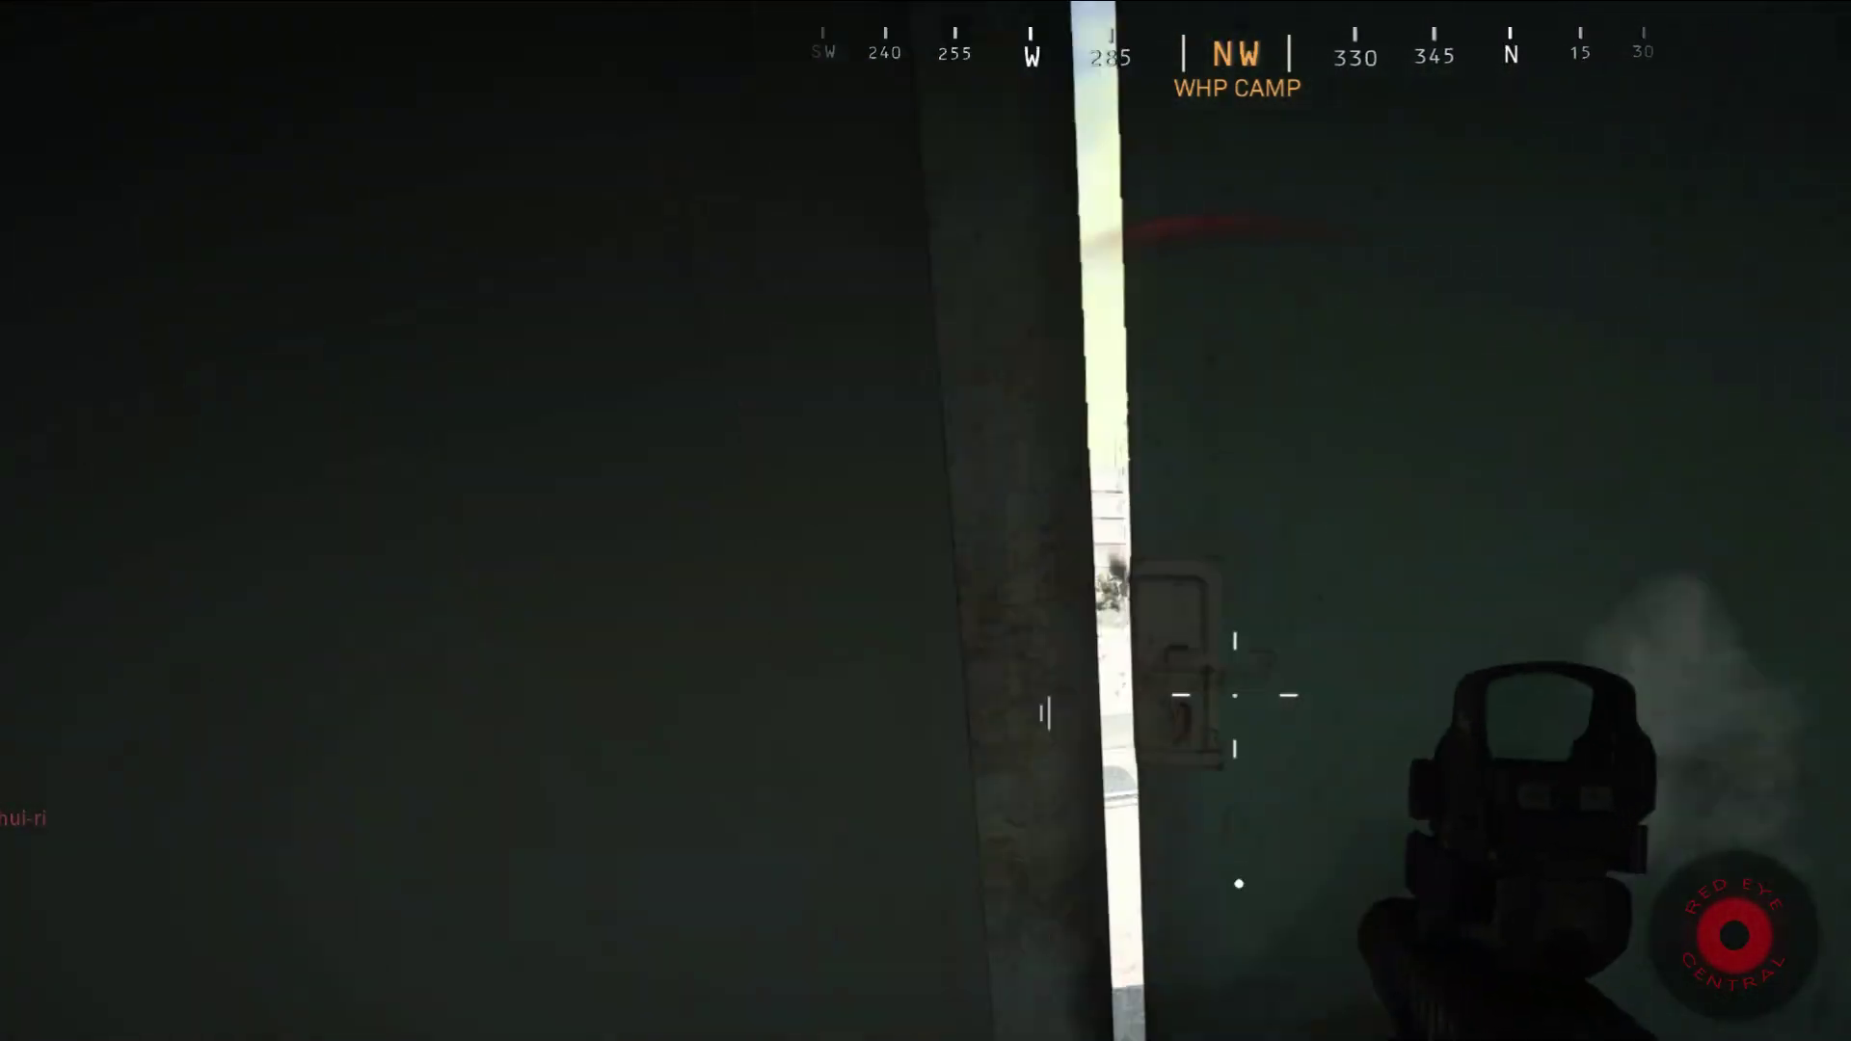